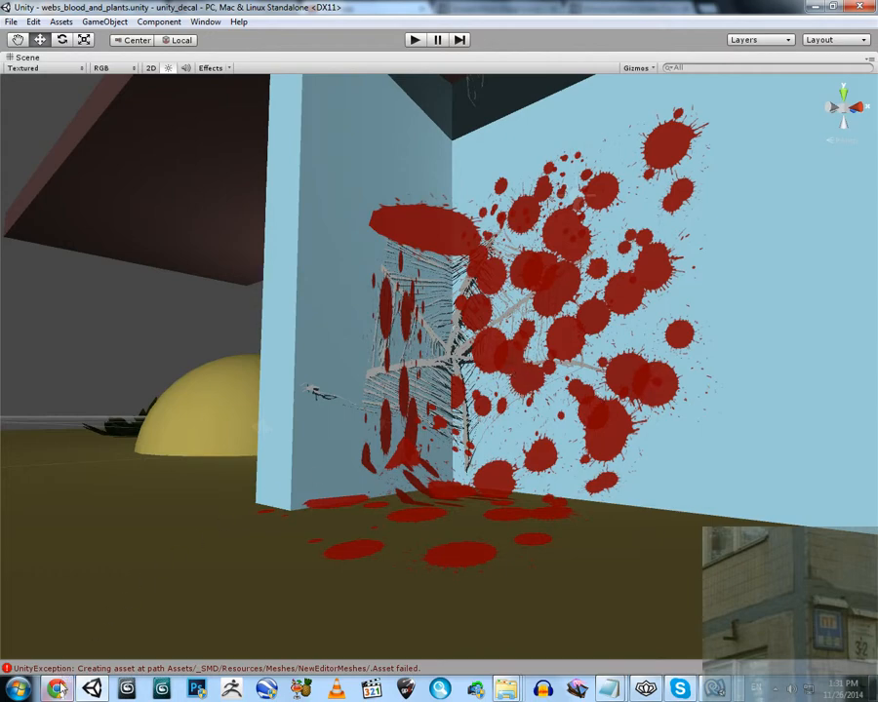
Switch to Chrome, view the Simple Mesh Decal script and blood splatter forum threads, and highlight the blood splatter thread's address
{"action": "left_click", "coordinate": [57, 689]}
{"action": "left_click", "coordinate": [507, 8]}
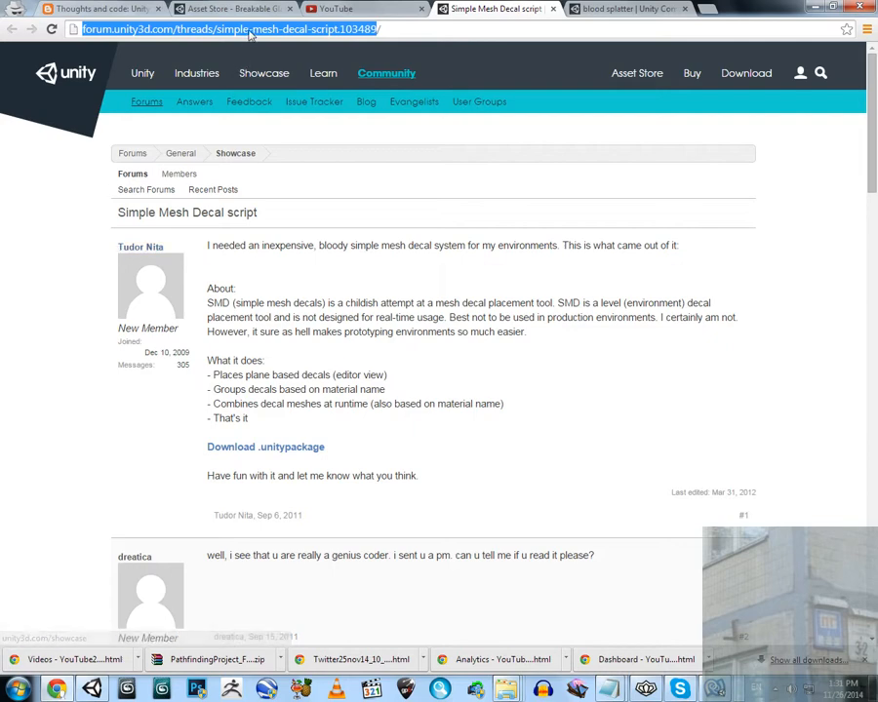
{"action": "left_click", "coordinate": [622, 7]}
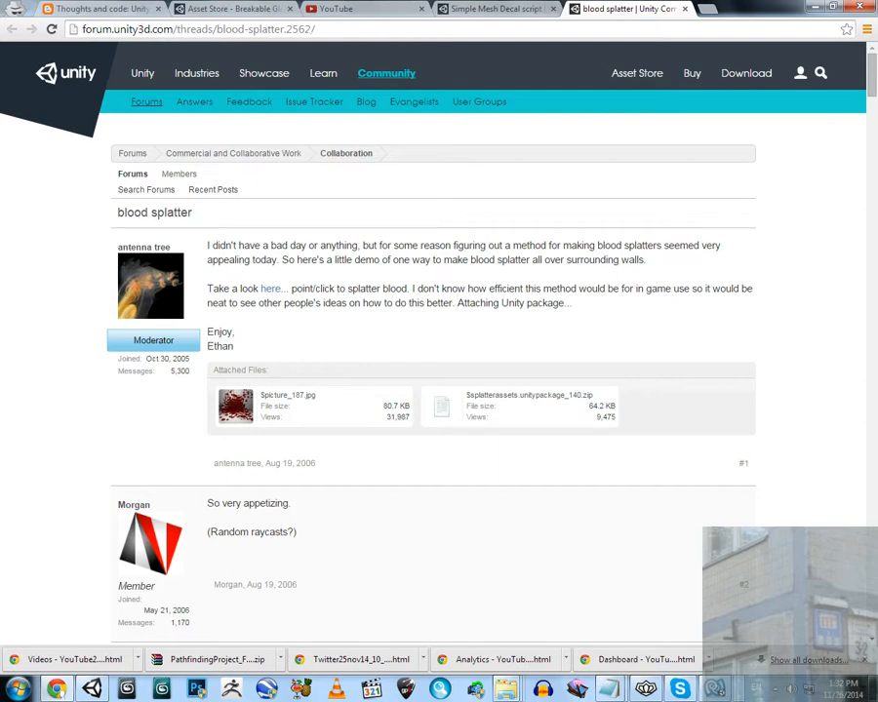
{"action": "left_click_drag", "start_coordinate": [310, 30], "coordinate": [58, 29]}
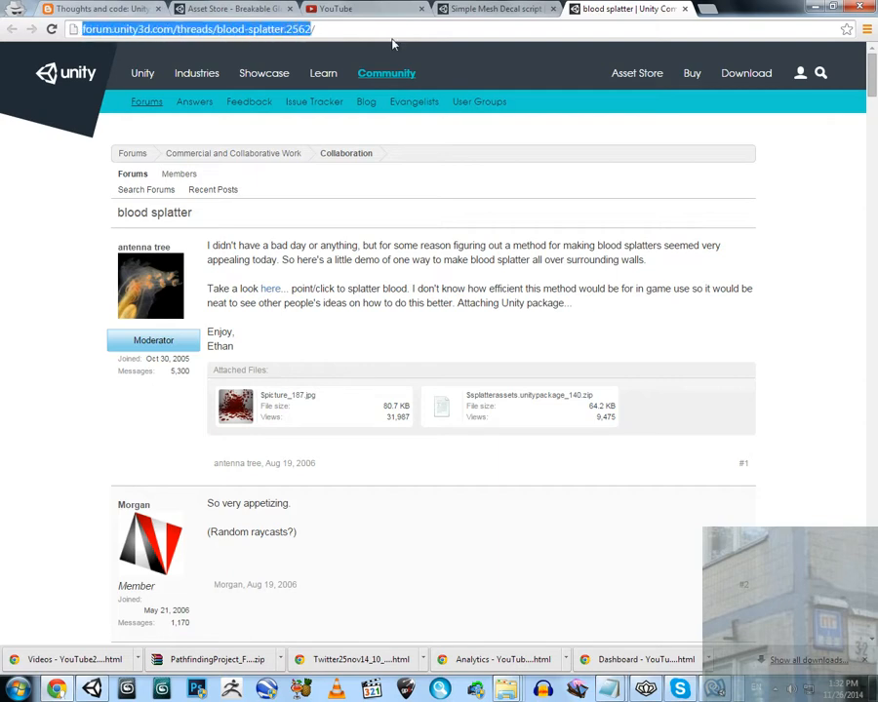
{"action": "left_click", "coordinate": [815, 6]}
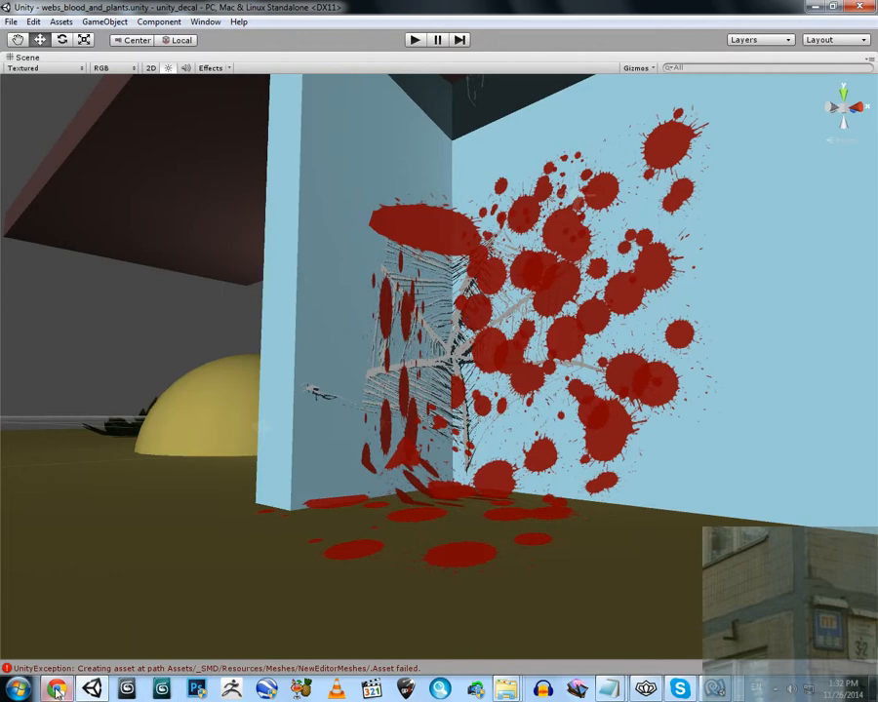
Revisit the two decal forum threads in Chrome and return to the Unity scene
{"action": "left_click", "coordinate": [57, 690]}
{"action": "left_click", "coordinate": [527, 9]}
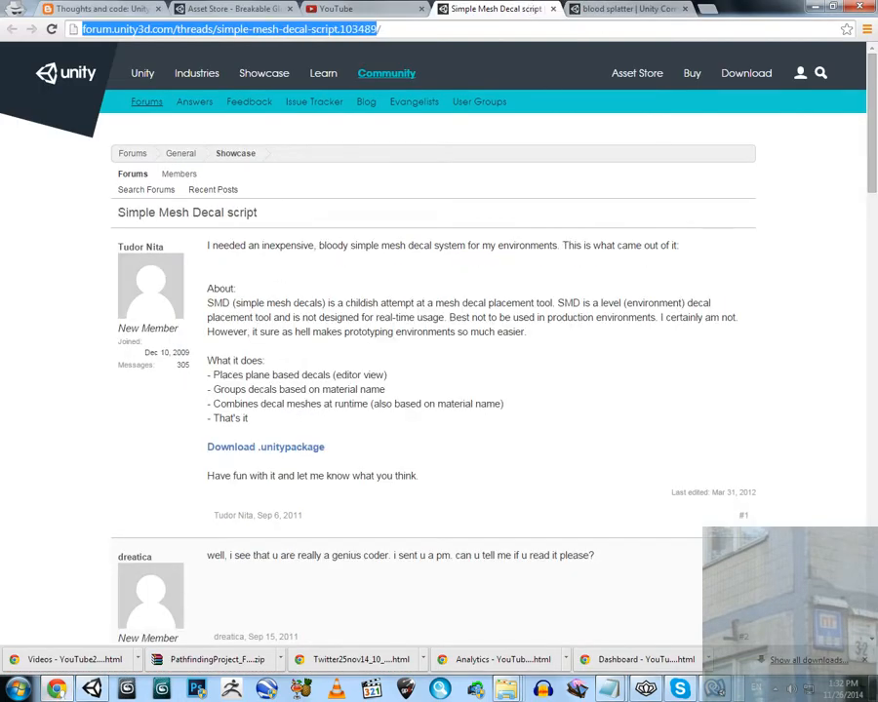
{"action": "left_click", "coordinate": [584, 8]}
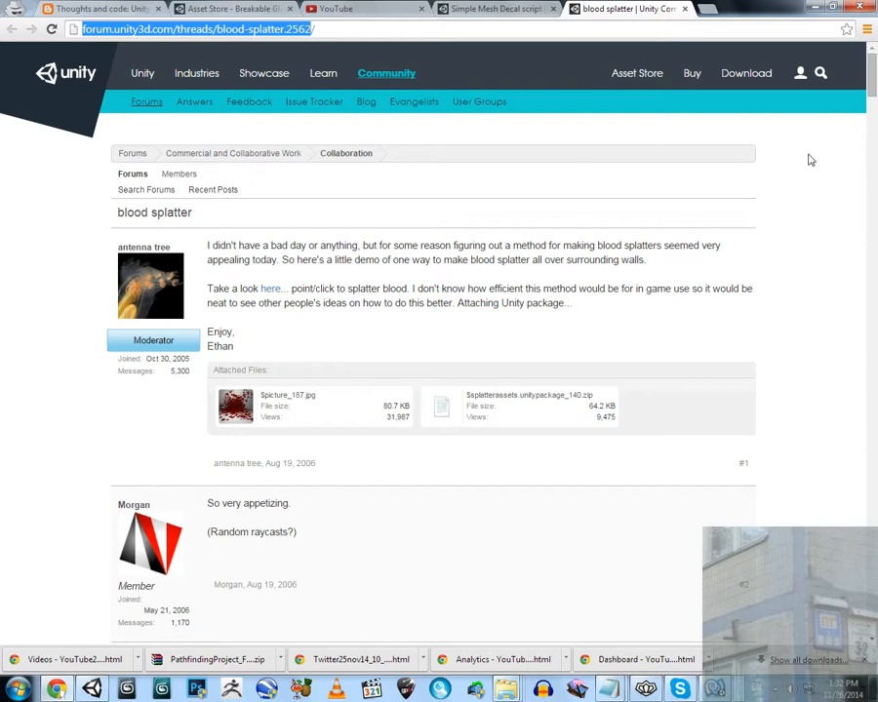
{"action": "left_click", "coordinate": [814, 7]}
Inspect the overlapping blood and web decals up close at the corner of the blue walls
{"action": "right_click_drag", "start_coordinate": [528, 267], "coordinate": [630, 329]}
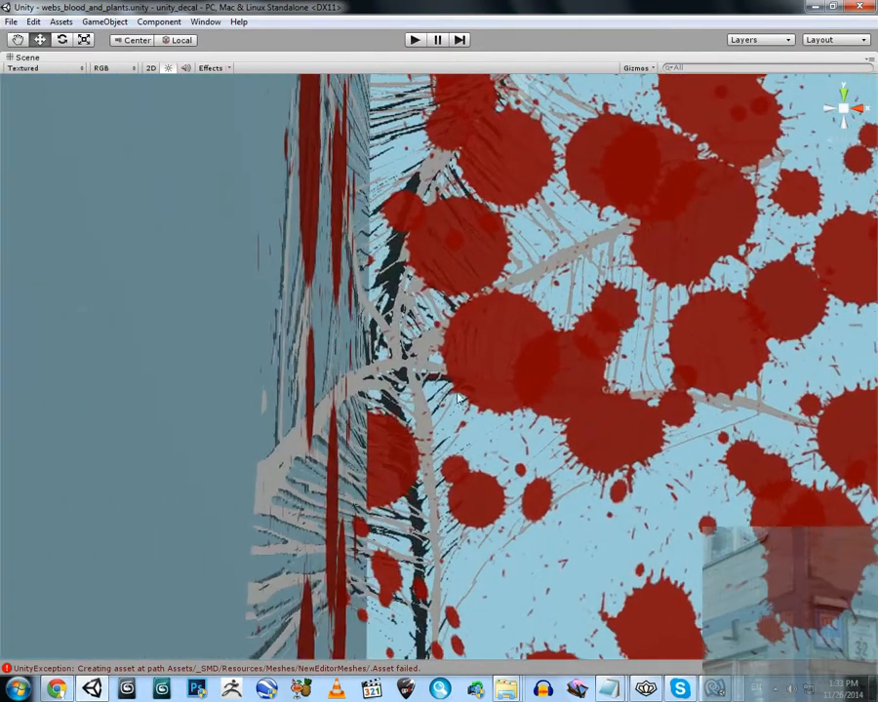
{"action": "right_click_drag", "start_coordinate": [453, 392], "coordinate": [404, 396]}
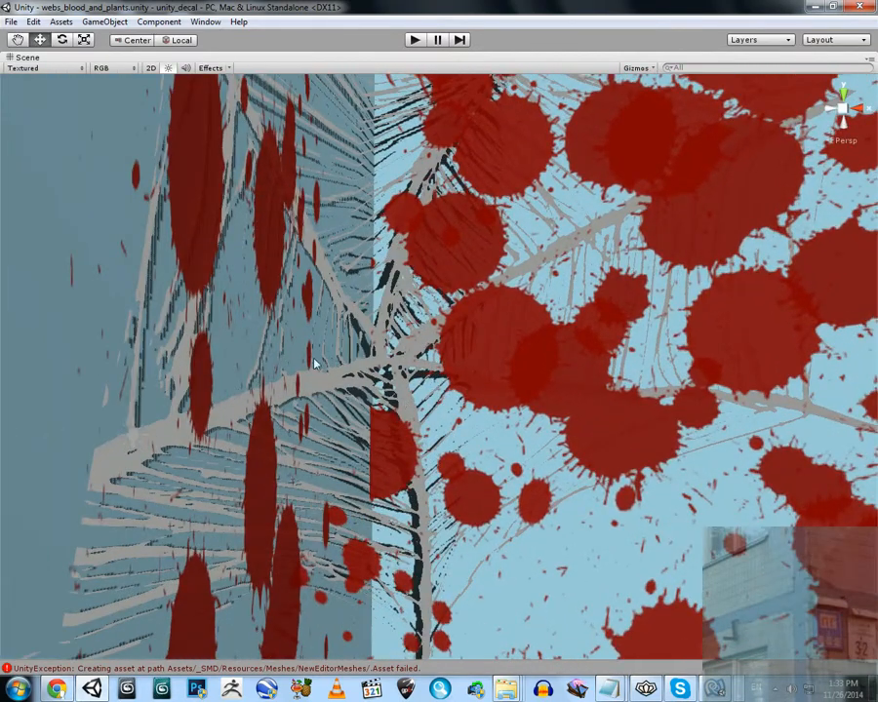
{"action": "right_click_drag", "start_coordinate": [313, 363], "coordinate": [337, 465]}
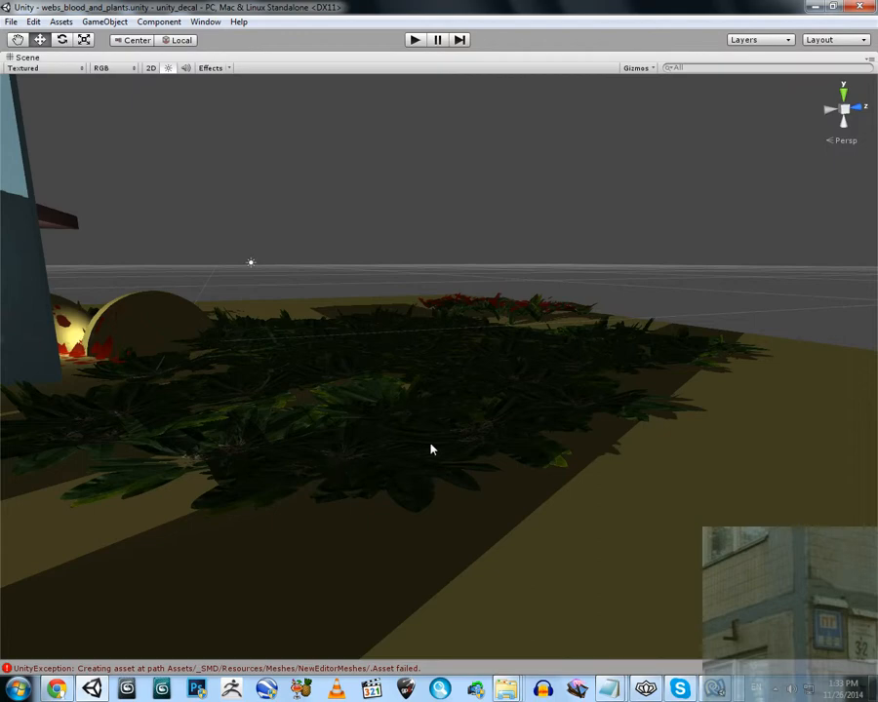
Fly around the ground plants to examine the leaf decals and the blood-covered plants
{"action": "right_click_drag", "start_coordinate": [432, 449], "coordinate": [466, 443]}
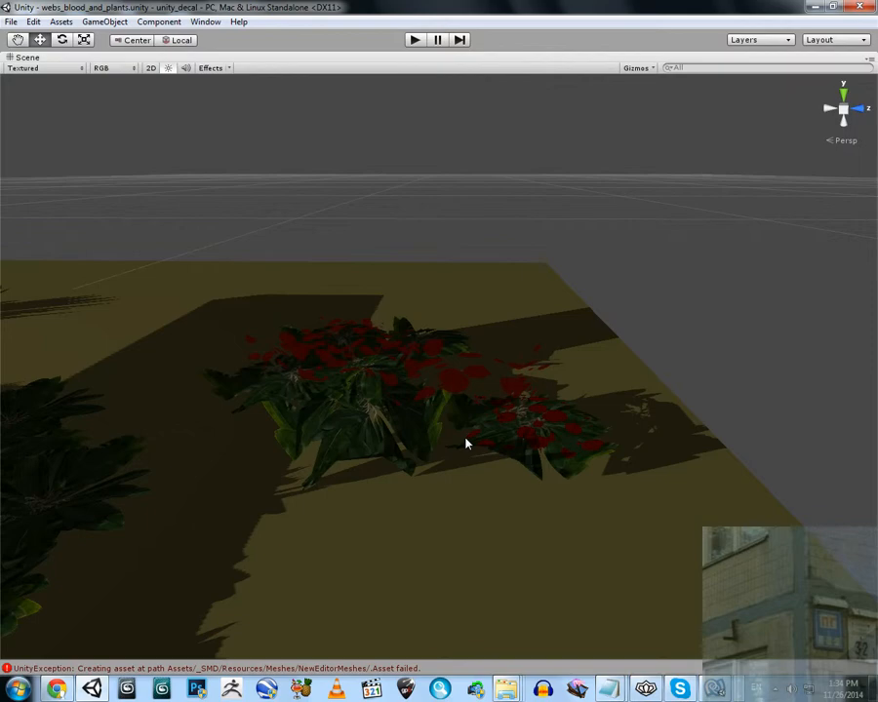
{"action": "key", "text": "w"}
{"action": "right_click_drag", "start_coordinate": [480, 440], "coordinate": [485, 445]}
{"action": "key", "text": "w"}
{"action": "right_click_drag", "start_coordinate": [351, 310], "coordinate": [428, 343]}
{"action": "key", "text": "w"}
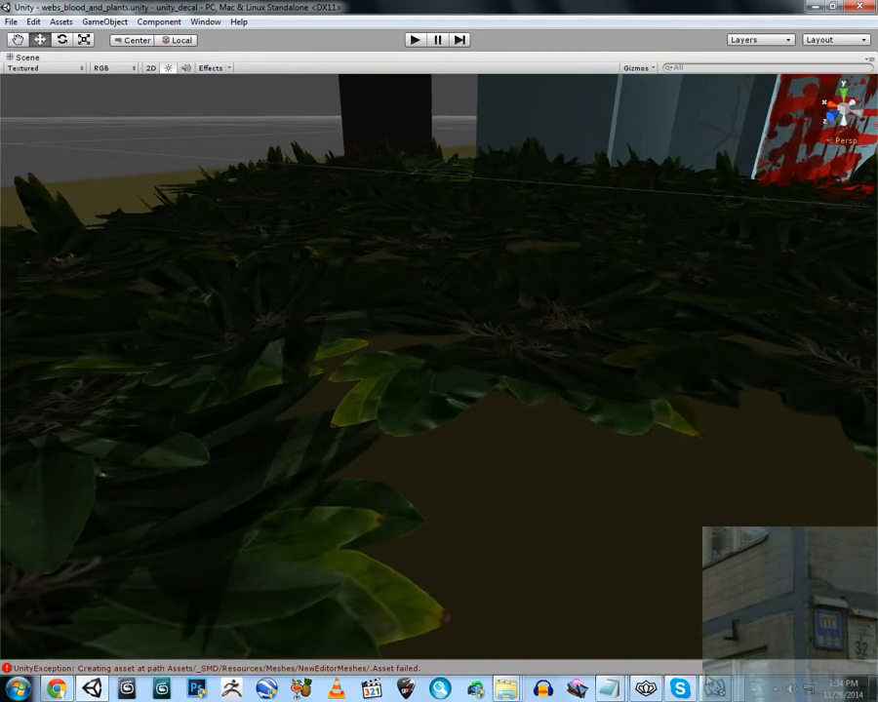
Open the Console and read the details of the two NewEditorMeshes asset errors
{"action": "left_click", "coordinate": [698, 669]}
{"action": "left_click", "coordinate": [710, 685]}
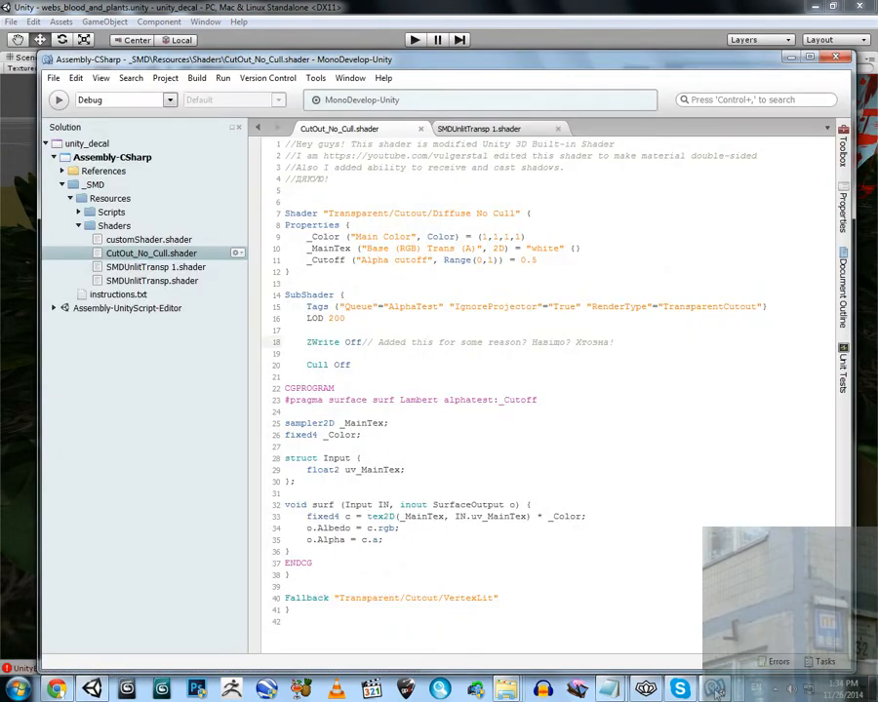
{"action": "left_click", "coordinate": [710, 685]}
{"action": "left_click", "coordinate": [362, 487]}
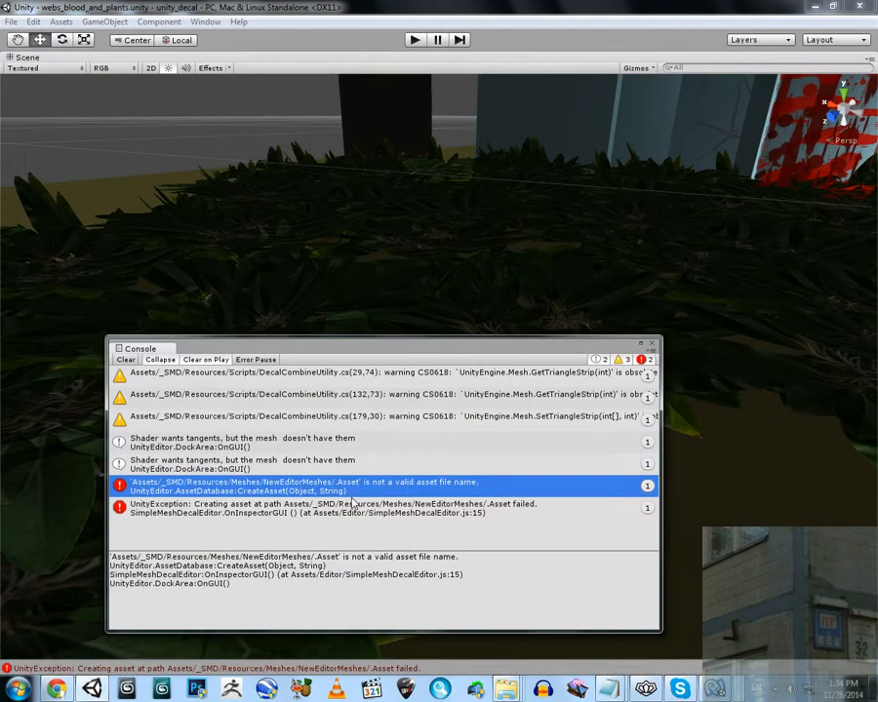
{"action": "left_click", "coordinate": [343, 502]}
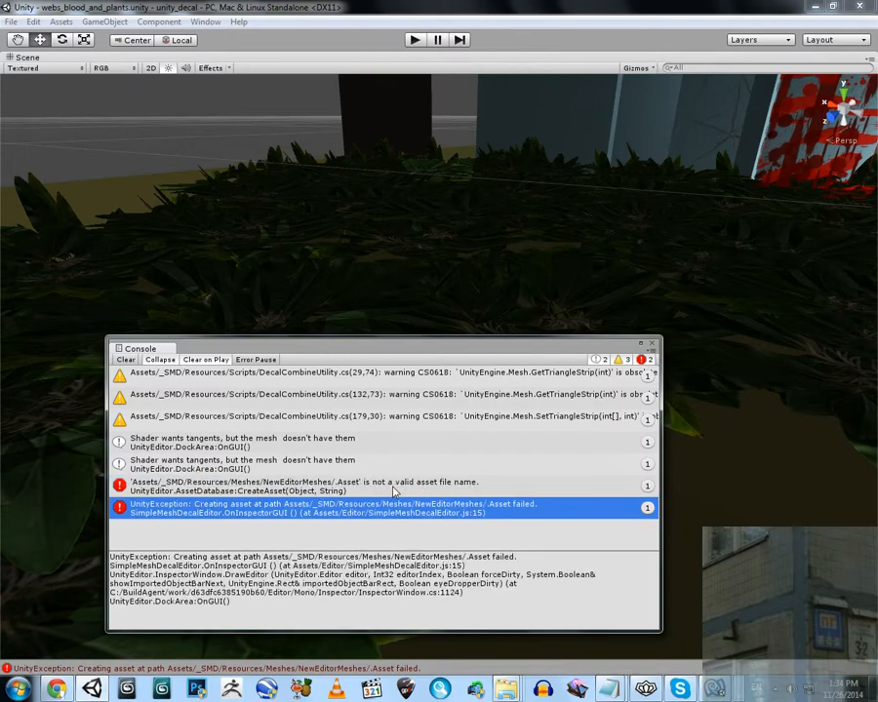
Highlight ZWrite Off on line 18 of CutOut_No_Cull.shader in MonoDevelop, and return to Unity with the Console closed
{"action": "left_click", "coordinate": [715, 688]}
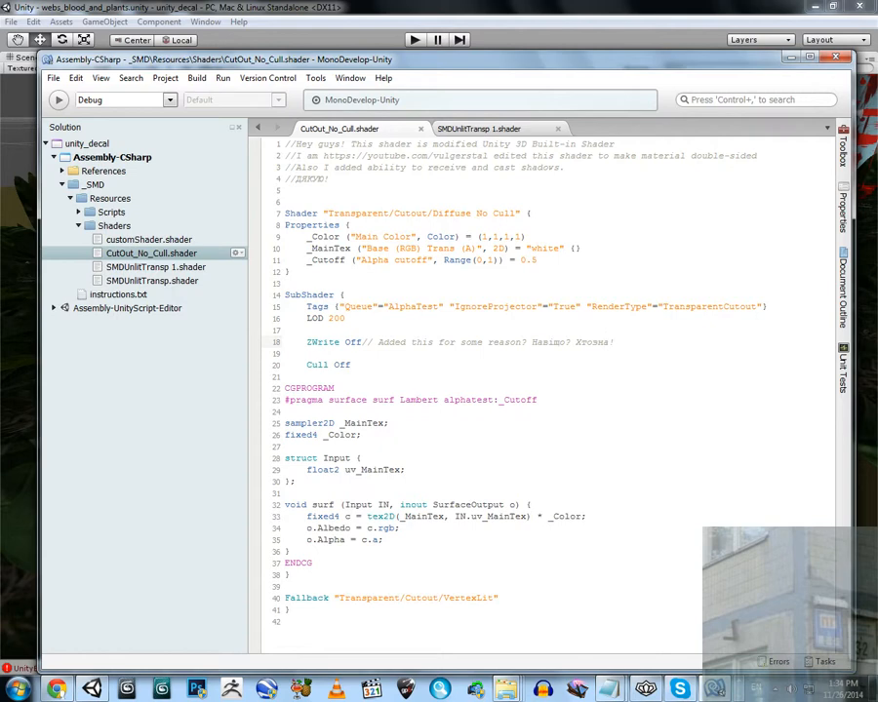
{"action": "left_click_drag", "start_coordinate": [285, 343], "coordinate": [362, 343]}
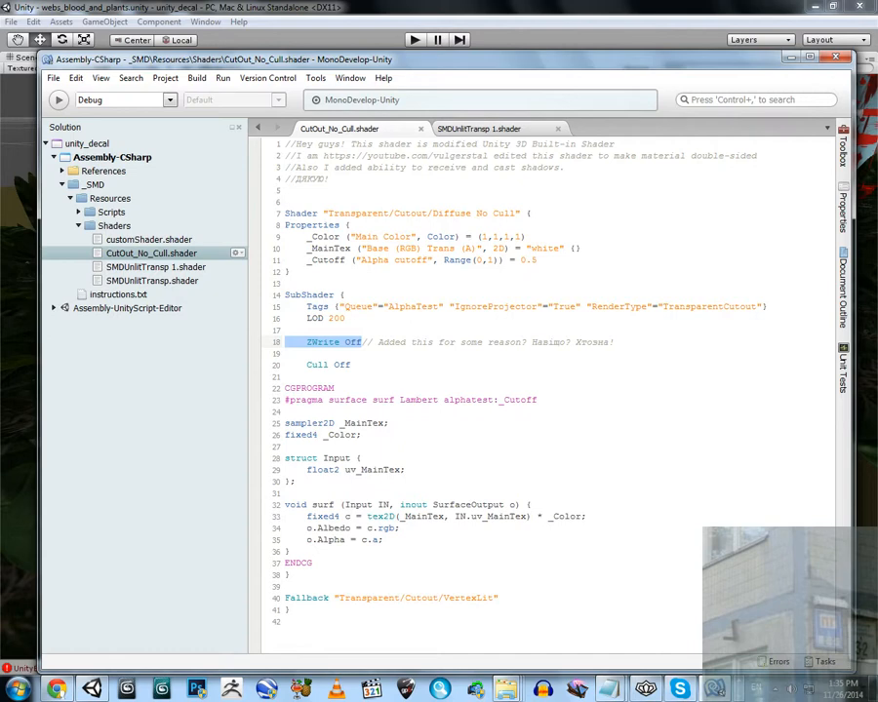
{"action": "left_click", "coordinate": [791, 59]}
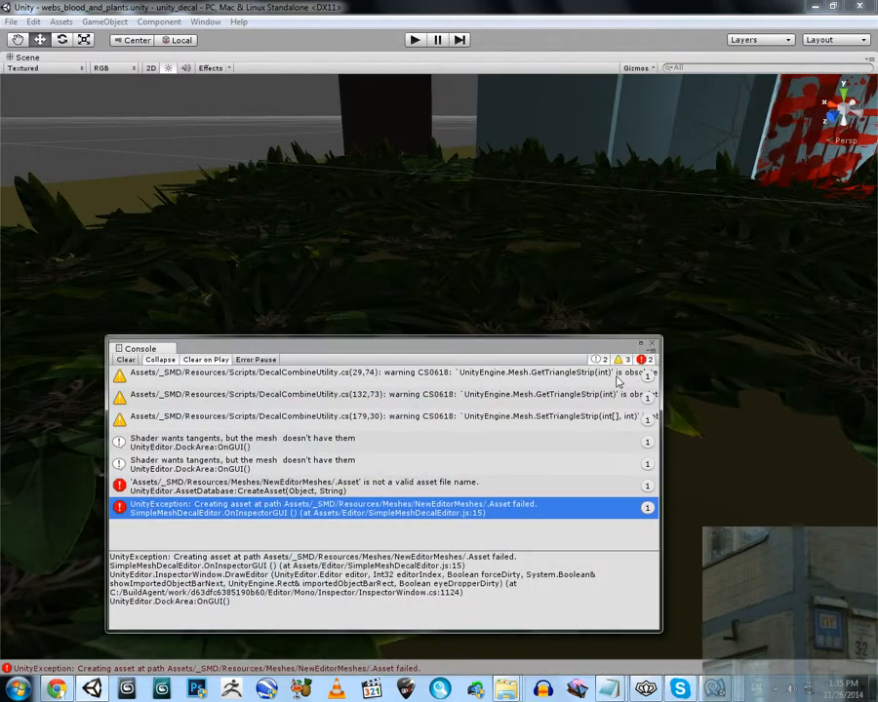
{"action": "left_click", "coordinate": [652, 345]}
Examine the plants and blood-stained wall from ground level and check the shader's ZWrite Off line in MonoDevelop
{"action": "right_click_drag", "start_coordinate": [576, 343], "coordinate": [501, 393]}
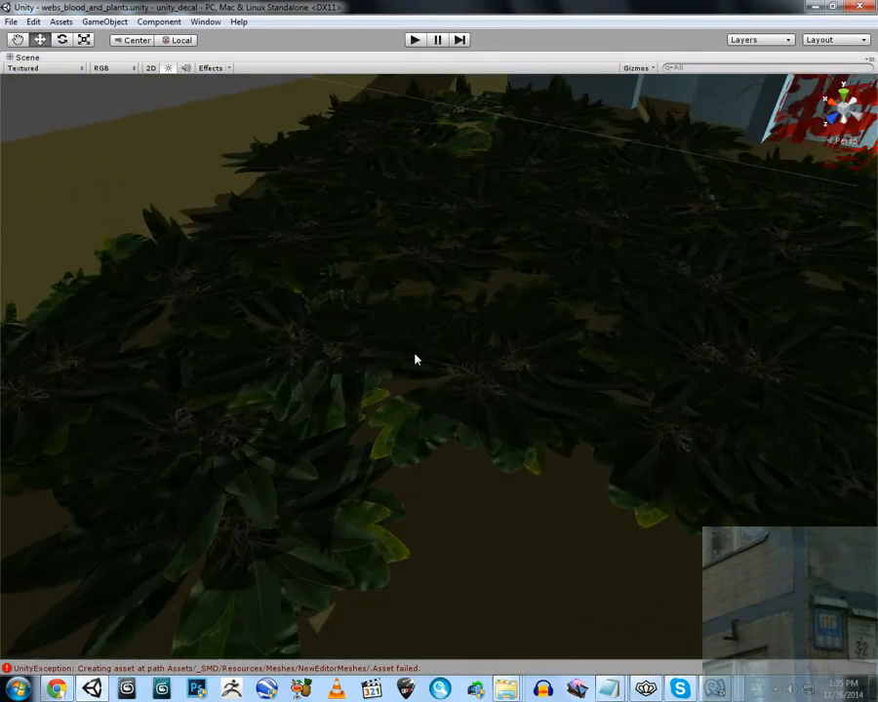
{"action": "right_click_drag", "start_coordinate": [423, 362], "coordinate": [341, 231]}
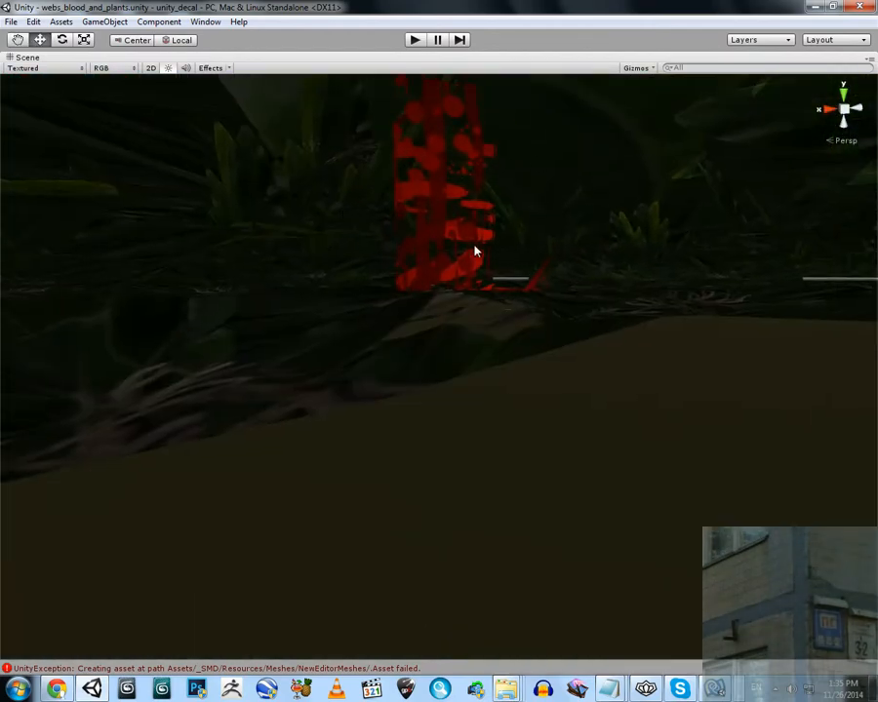
{"action": "right_click_drag", "start_coordinate": [451, 231], "coordinate": [463, 208]}
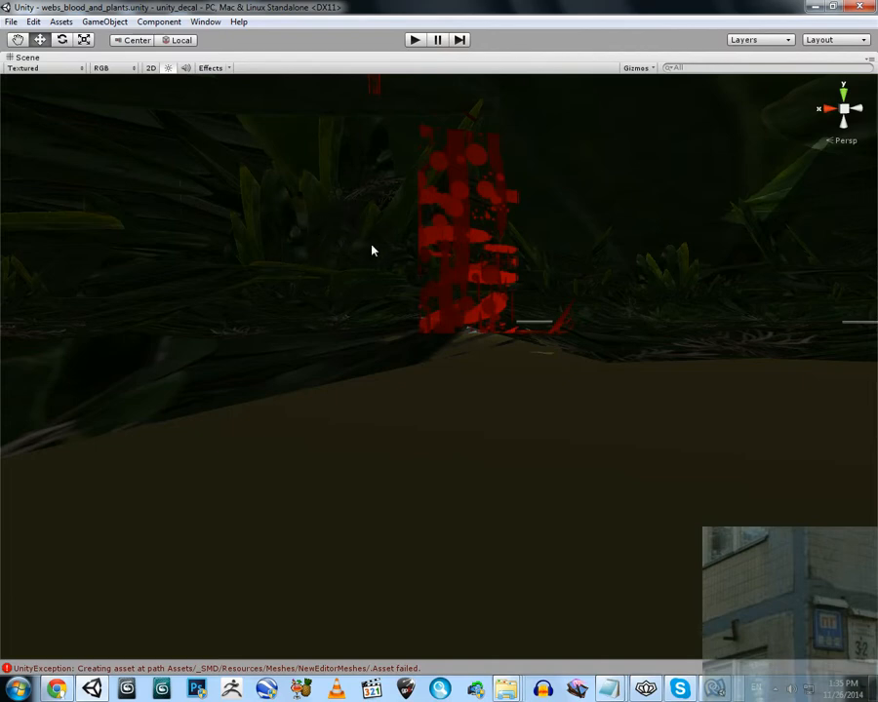
{"action": "right_click_drag", "start_coordinate": [371, 251], "coordinate": [373, 208]}
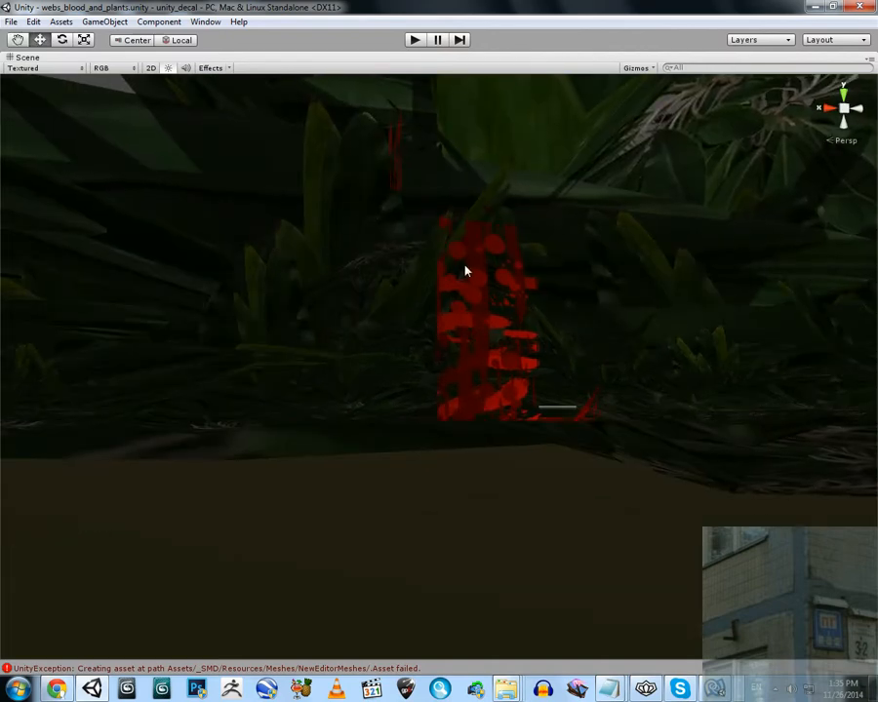
{"action": "left_click", "coordinate": [714, 687]}
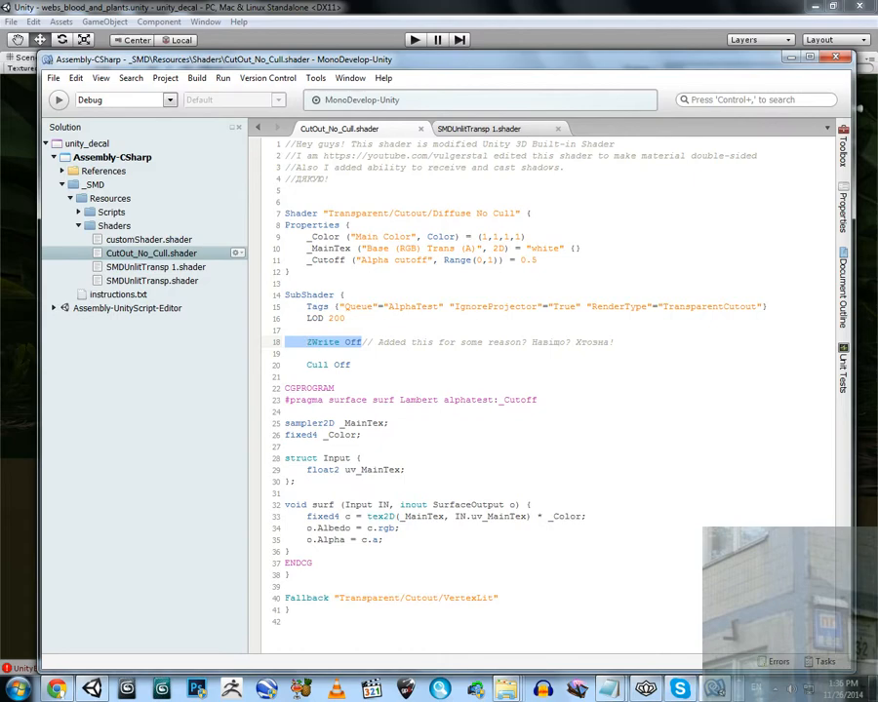
{"action": "left_click", "coordinate": [791, 59]}
Check from inside the foliage how the blood-stained wall is drawn relative to the leaves
{"action": "right_click_drag", "start_coordinate": [502, 240], "coordinate": [498, 334]}
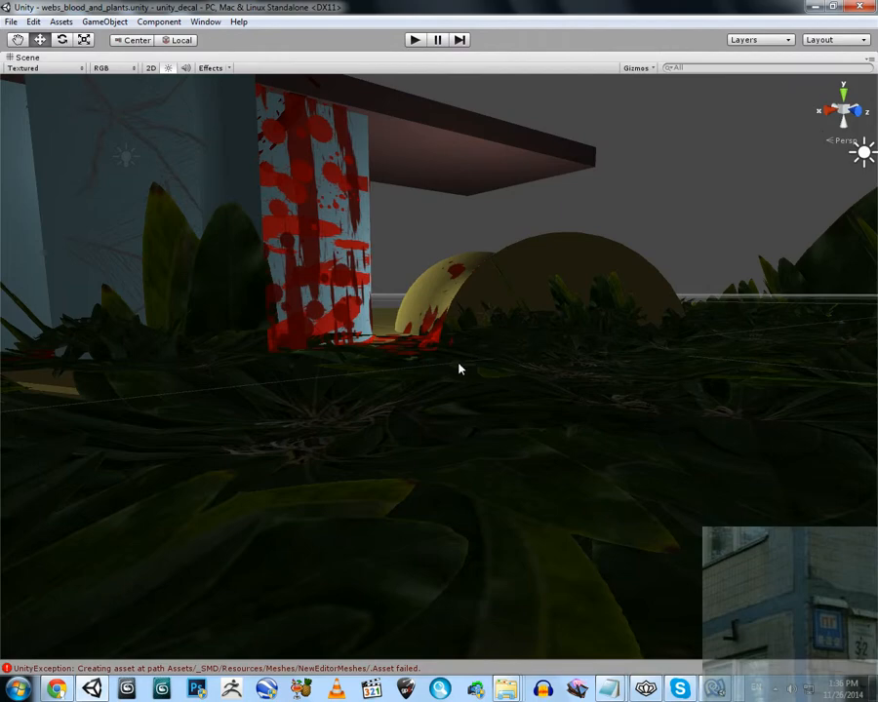
{"action": "right_click_drag", "start_coordinate": [458, 366], "coordinate": [410, 251]}
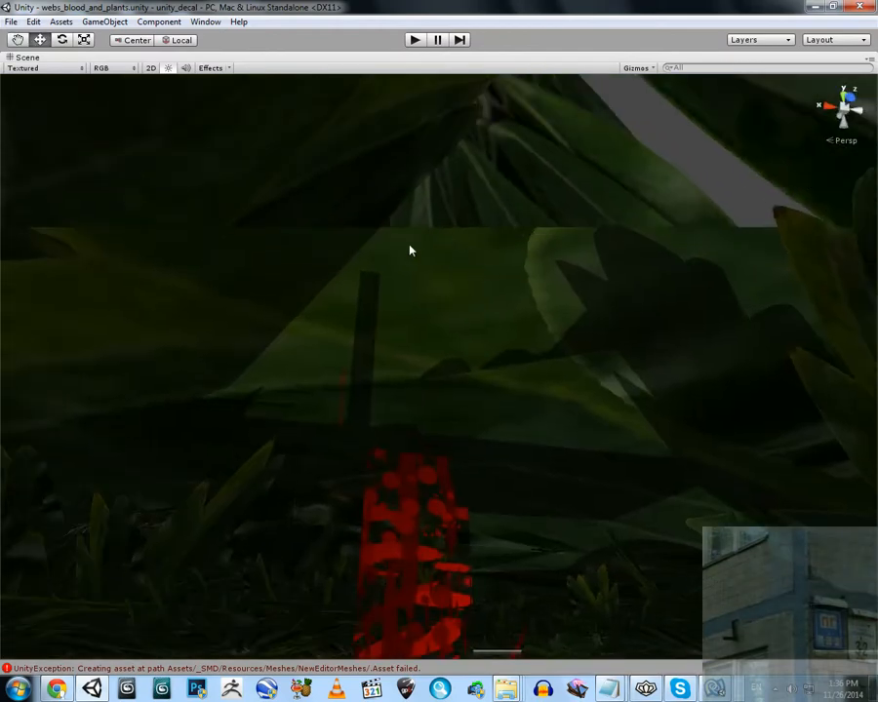
{"action": "right_click_drag", "start_coordinate": [429, 350], "coordinate": [442, 411]}
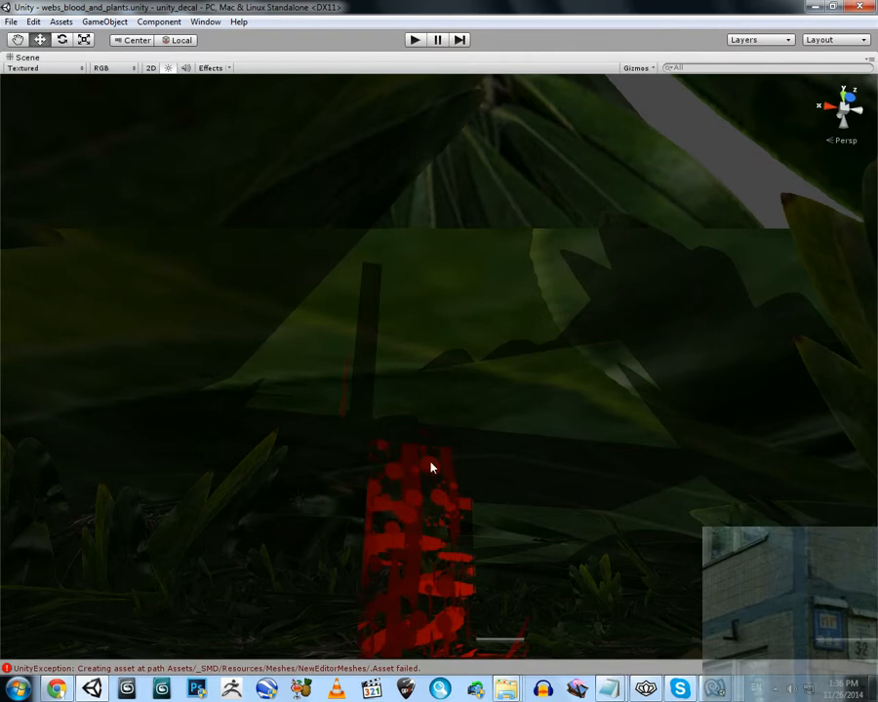
{"action": "right_click_drag", "start_coordinate": [431, 464], "coordinate": [396, 470]}
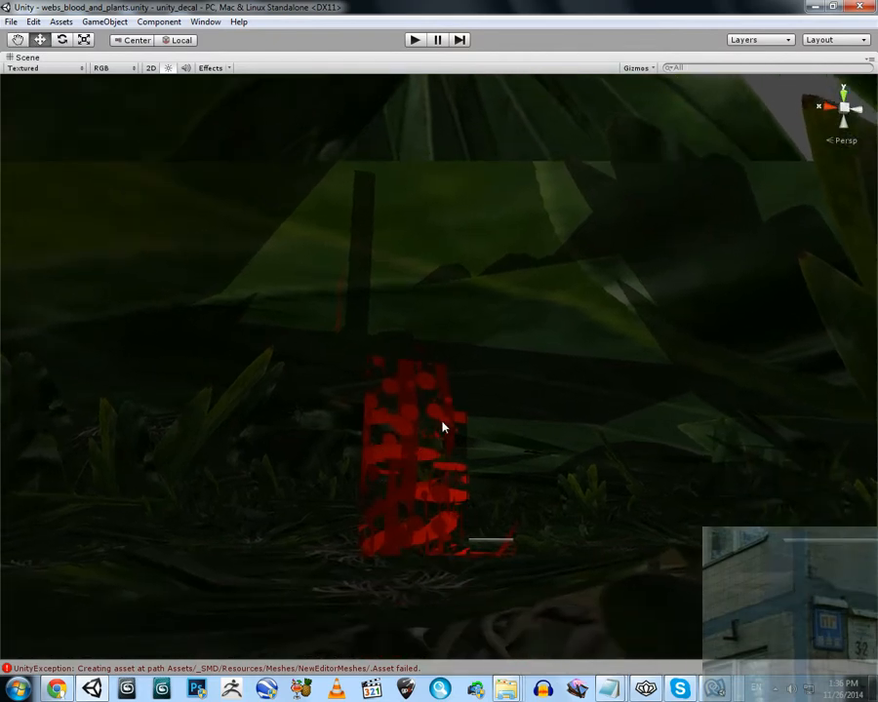
{"action": "right_click_drag", "start_coordinate": [414, 416], "coordinate": [360, 438]}
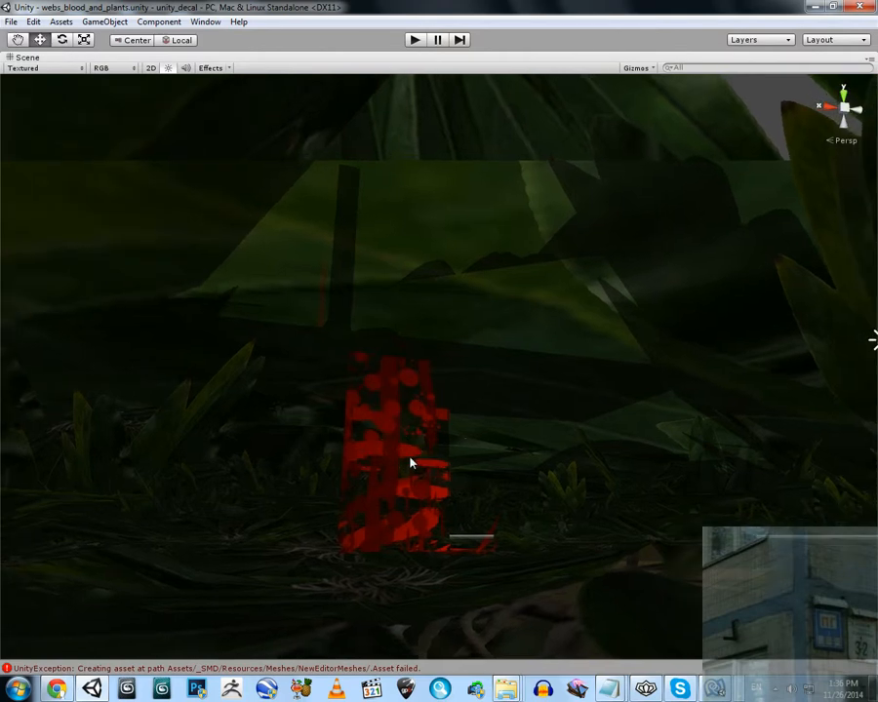
Tour the building's walls and ceiling to examine the blood and web decals on them
{"action": "right_click_drag", "start_coordinate": [592, 303], "coordinate": [454, 418]}
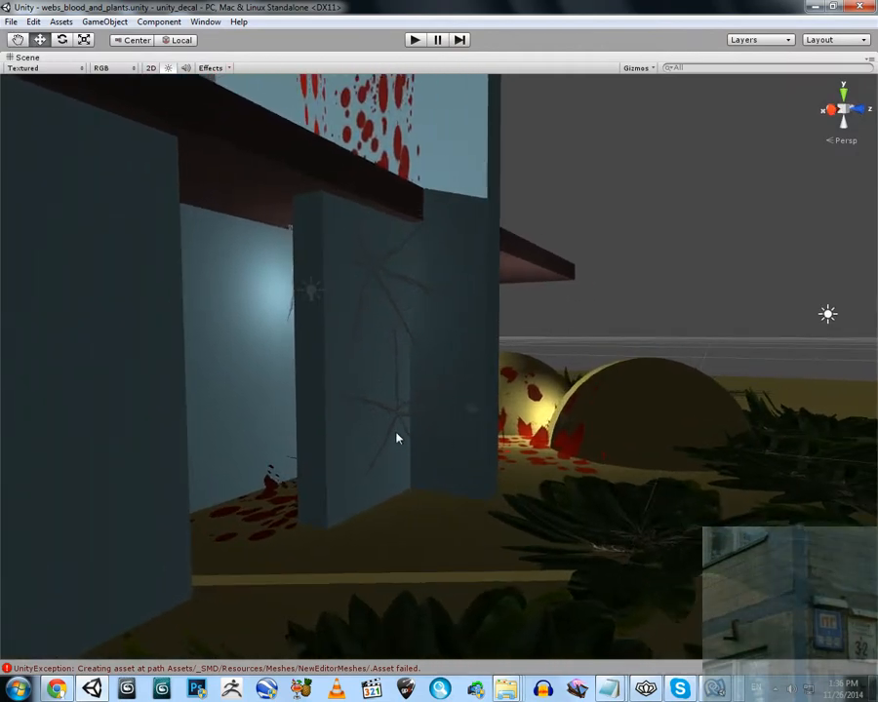
{"action": "right_click_drag", "start_coordinate": [396, 439], "coordinate": [504, 426]}
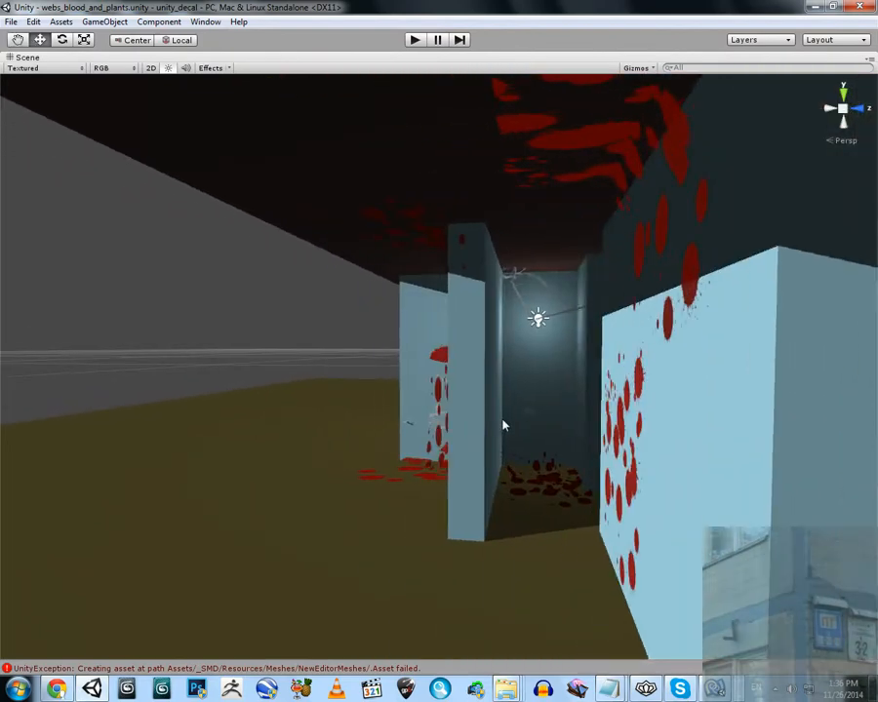
{"action": "scroll", "coordinate": [561, 424], "scroll_direction": "up", "scroll_amount": 3}
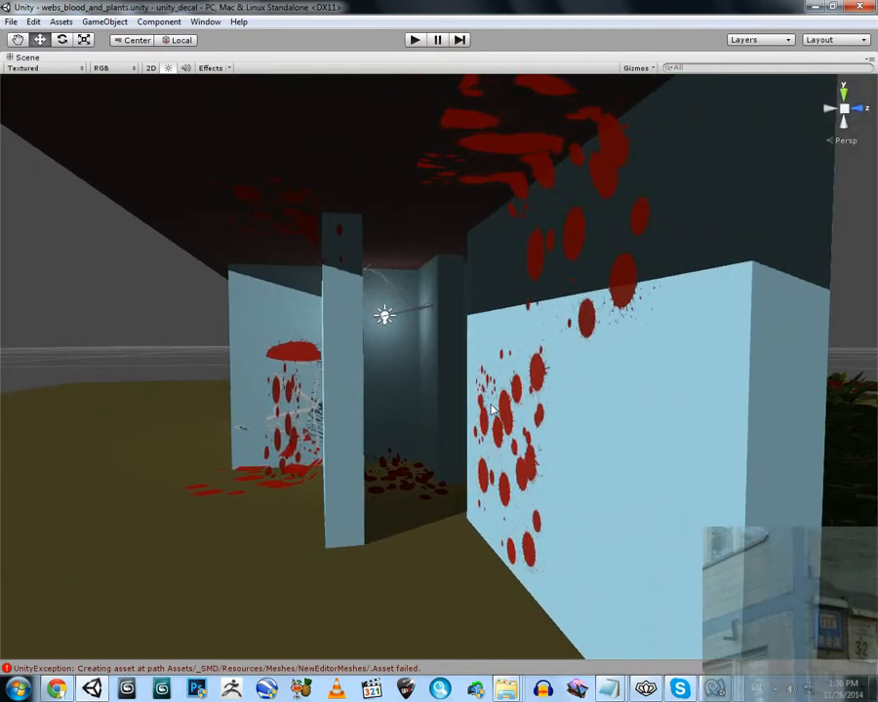
{"action": "right_click_drag", "start_coordinate": [381, 417], "coordinate": [445, 344]}
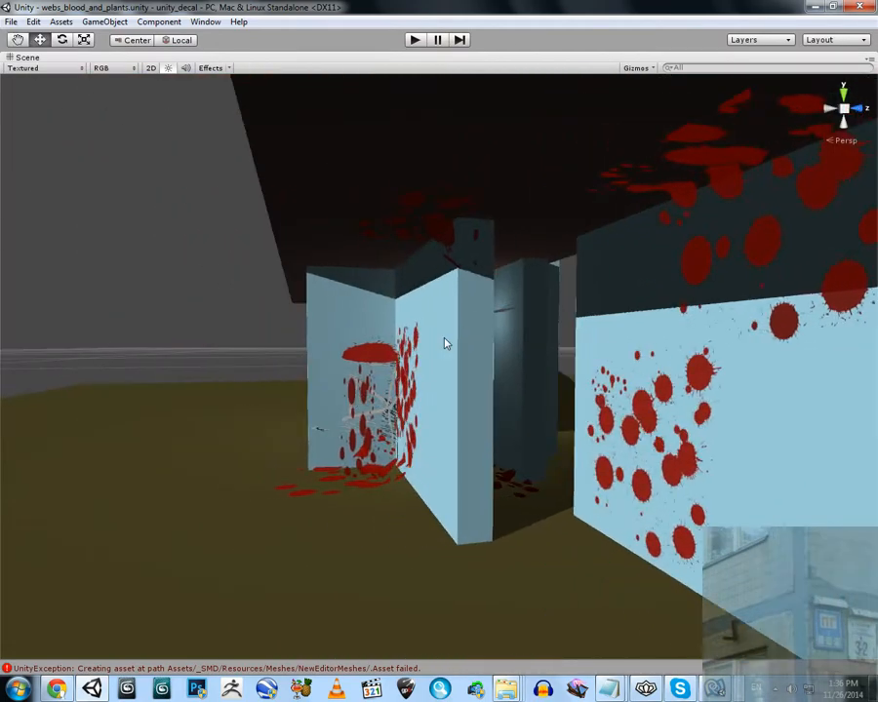
{"action": "right_click_drag", "start_coordinate": [425, 394], "coordinate": [444, 347]}
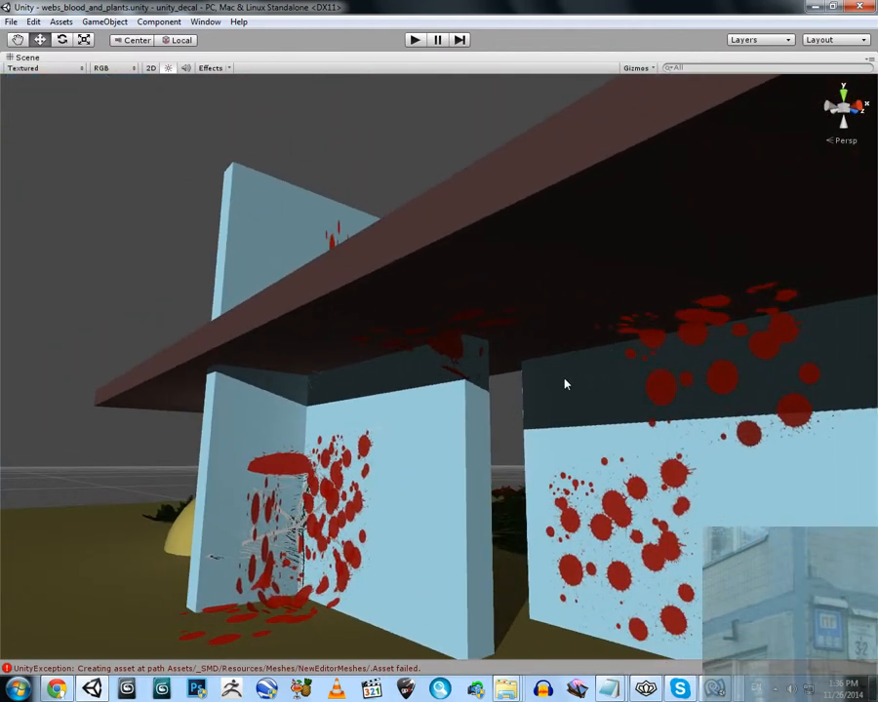
{"action": "right_click_drag", "start_coordinate": [567, 382], "coordinate": [337, 130]}
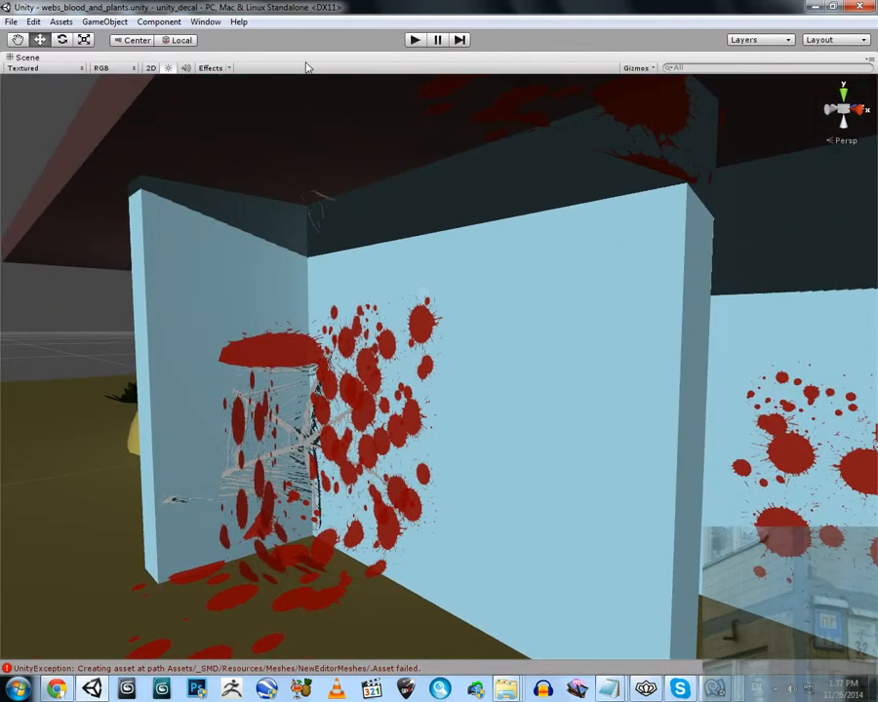
Restore the maximized Scene view to the full editor layout and adjust the view of the blood-covered corner
{"action": "right_click", "coordinate": [305, 64]}
{"action": "left_click", "coordinate": [322, 77]}
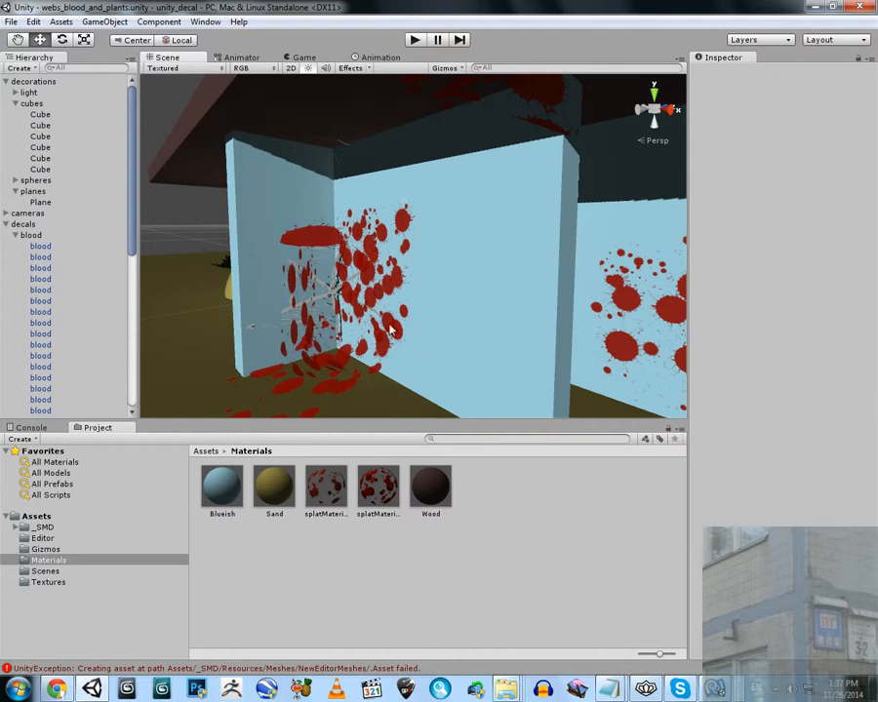
{"action": "right_click_drag", "start_coordinate": [389, 324], "coordinate": [426, 328]}
Switch to MonoDevelop and review the code of CutOut_No_Cull.shader and SMDUnlitTransp 1.shader
{"action": "left_click", "coordinate": [716, 686]}
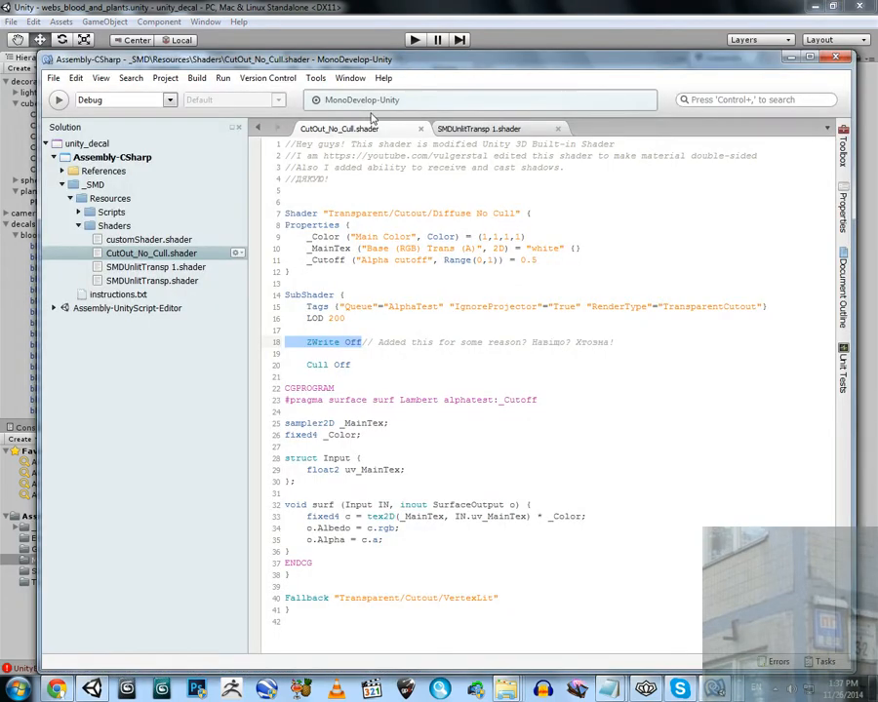
{"action": "left_click_drag", "start_coordinate": [415, 179], "coordinate": [414, 470]}
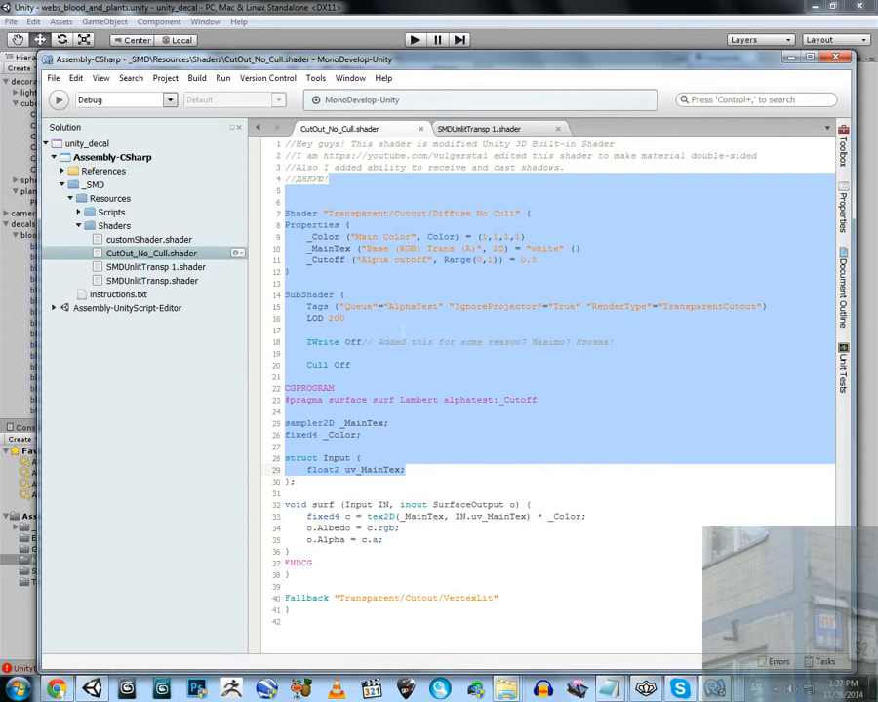
{"action": "left_click", "coordinate": [472, 130]}
{"action": "scroll", "coordinate": [547, 390], "scroll_direction": "up", "scroll_amount": 3}
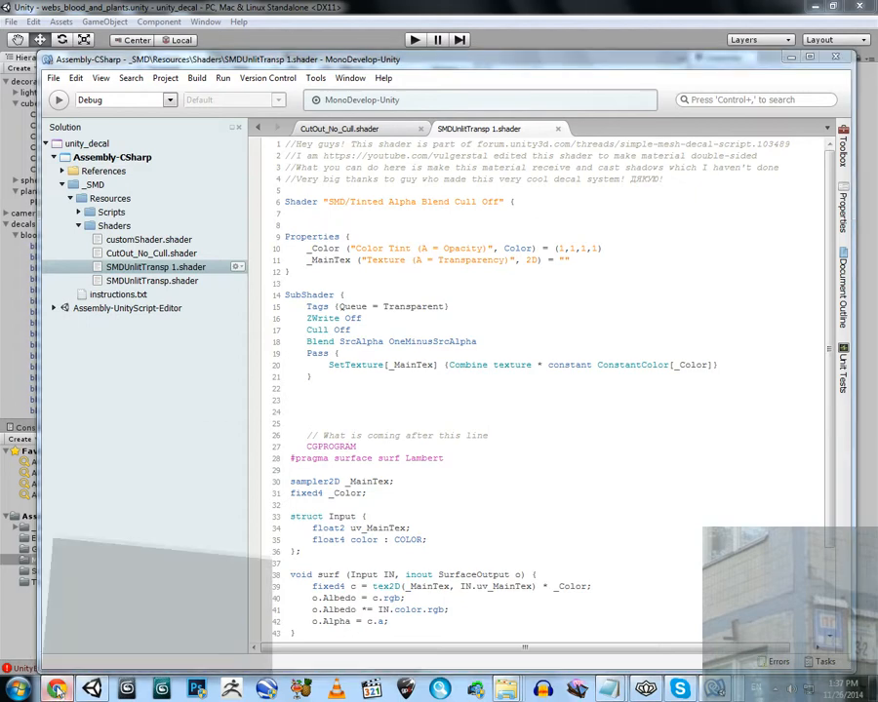
Read the Simple Mesh Decal script forum thread in Chrome, including its feature list and package download link, and return to Unity
{"action": "left_click", "coordinate": [56, 690]}
{"action": "left_click", "coordinate": [517, 10]}
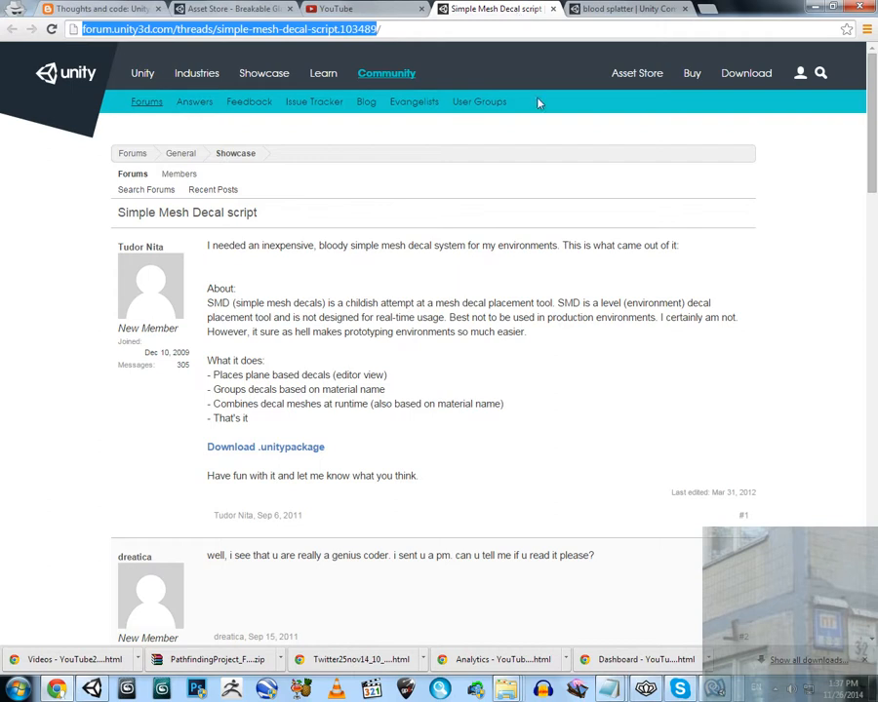
{"action": "left_click_drag", "start_coordinate": [874, 111], "coordinate": [875, 151]}
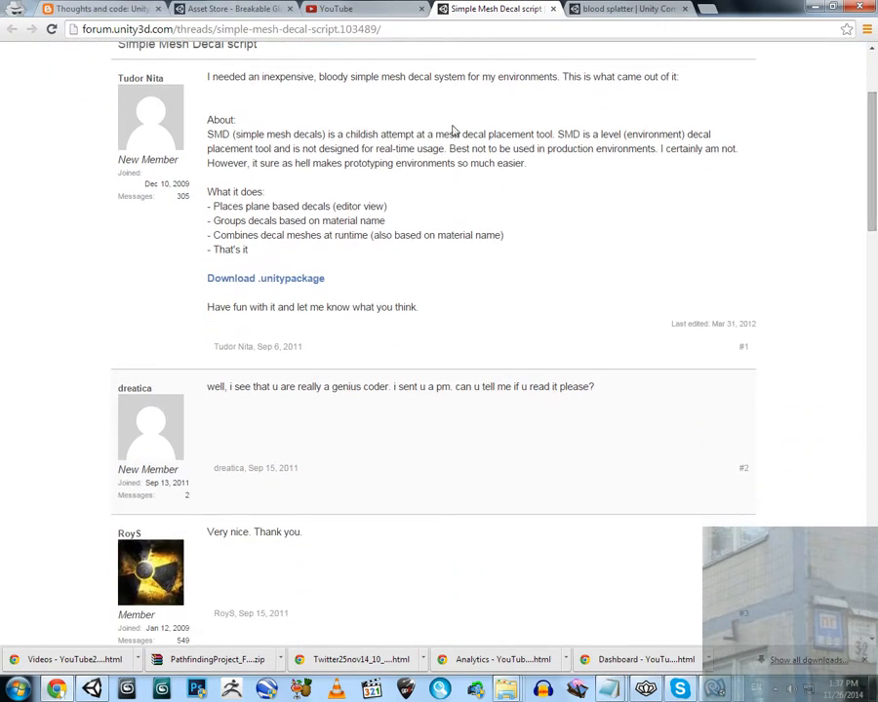
{"action": "scroll", "coordinate": [447, 256], "scroll_direction": "up", "scroll_amount": 3}
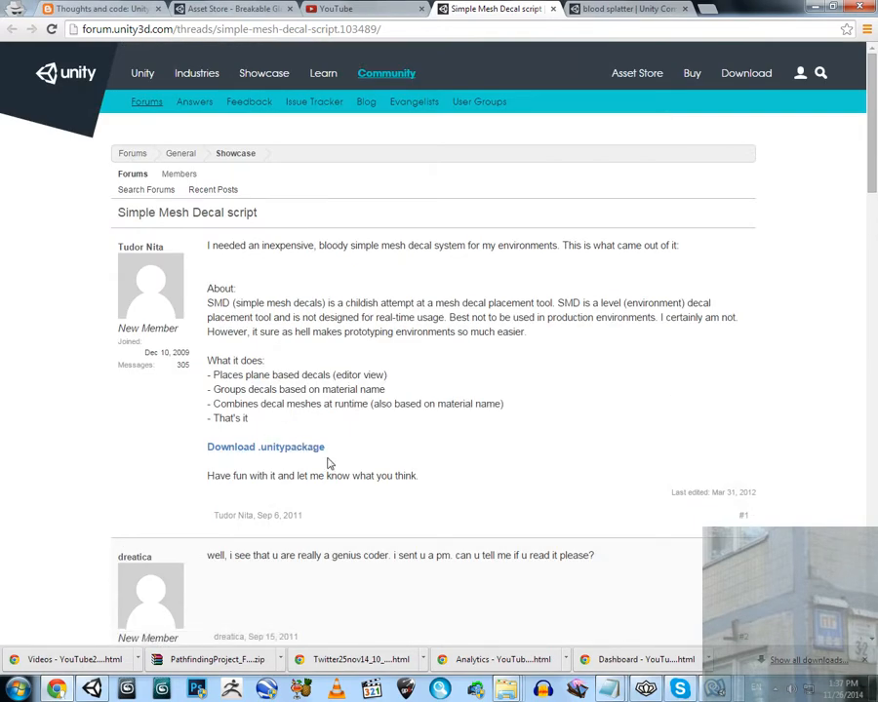
{"action": "scroll", "coordinate": [329, 462], "scroll_direction": "down", "scroll_amount": 5}
{"action": "scroll", "coordinate": [335, 263], "scroll_direction": "up", "scroll_amount": 4}
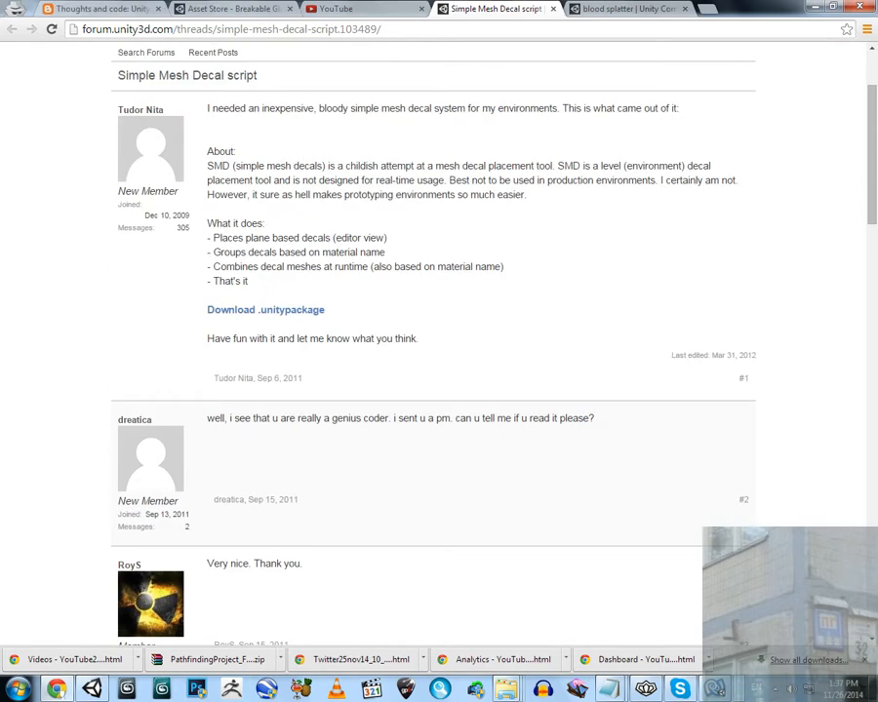
{"action": "left_click", "coordinate": [816, 8]}
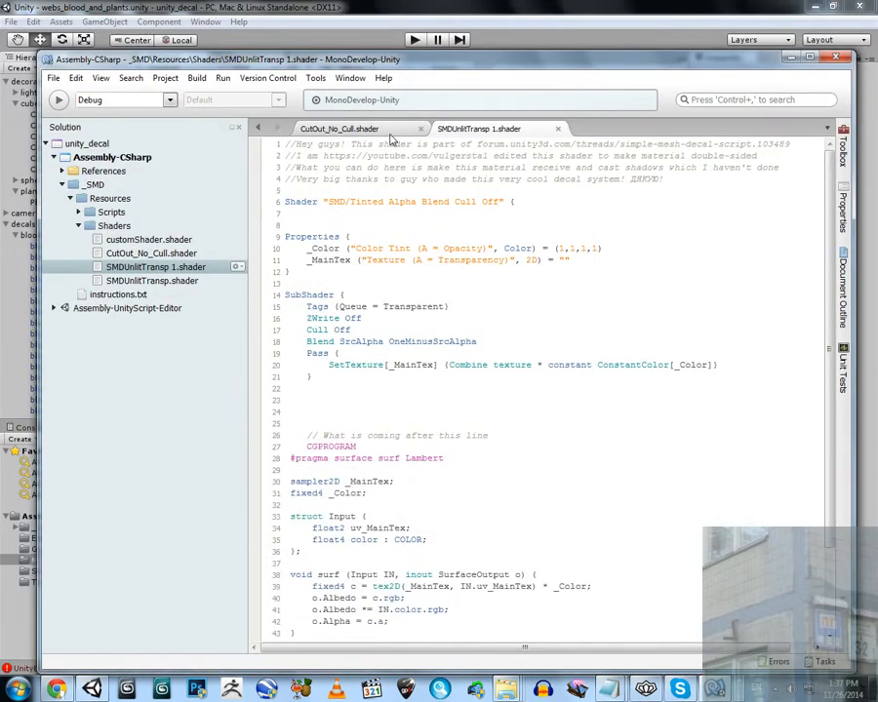
{"action": "left_click", "coordinate": [302, 9]}
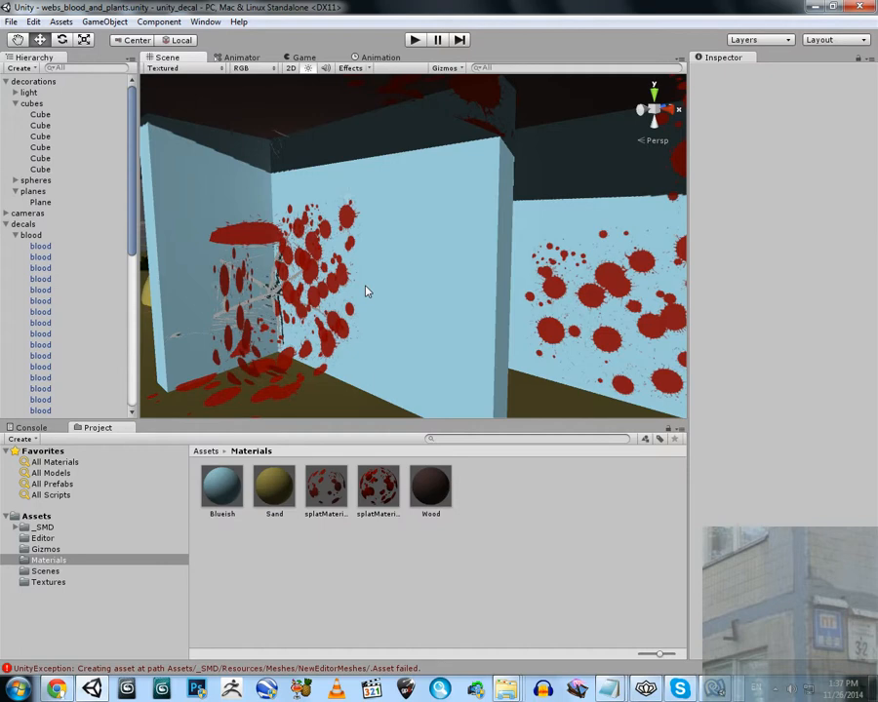
Select the blood decal on the separate blue wall, check its material's shader, and examine the decal from several angles
{"action": "right_click_drag", "start_coordinate": [364, 295], "coordinate": [432, 287]}
{"action": "key", "text": "d"}
{"action": "left_click", "coordinate": [451, 298]}
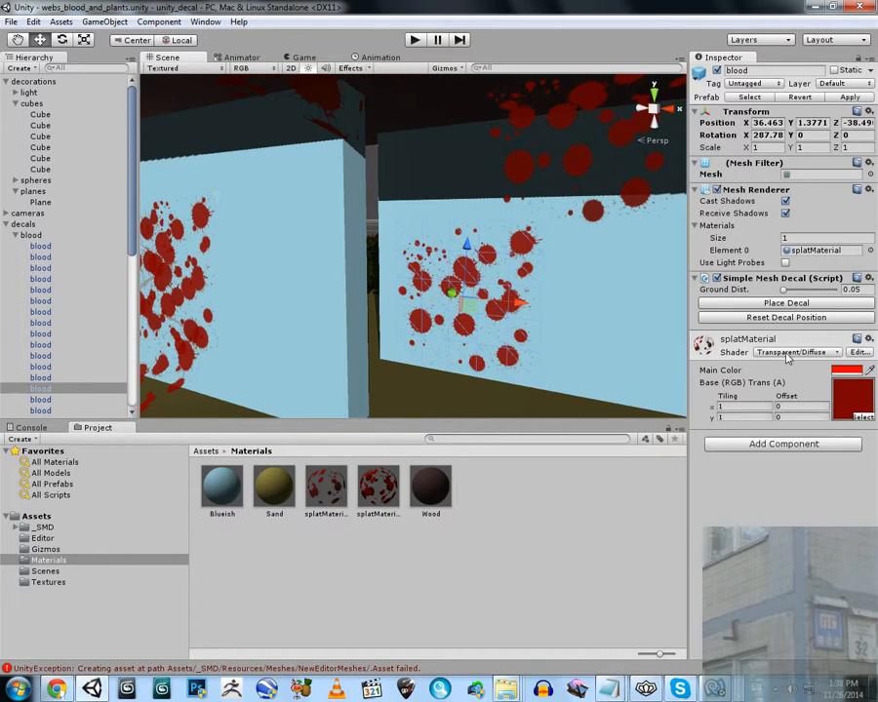
{"action": "right_click_drag", "start_coordinate": [446, 292], "coordinate": [418, 289]}
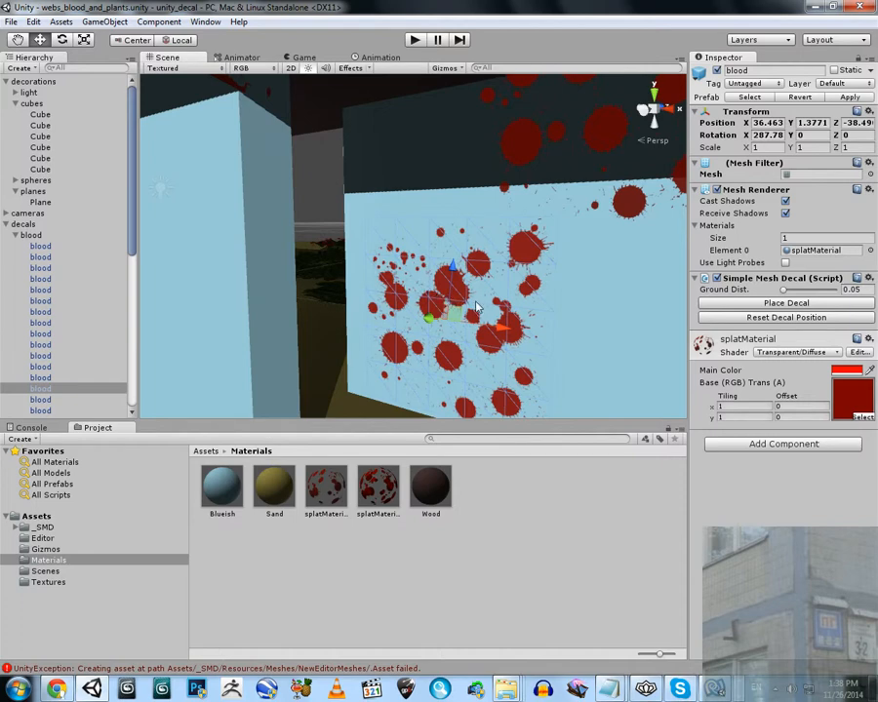
{"action": "right_click_drag", "start_coordinate": [477, 308], "coordinate": [361, 190]}
{"action": "right_click_drag", "start_coordinate": [432, 257], "coordinate": [136, 202]}
{"action": "key", "text": "w"}
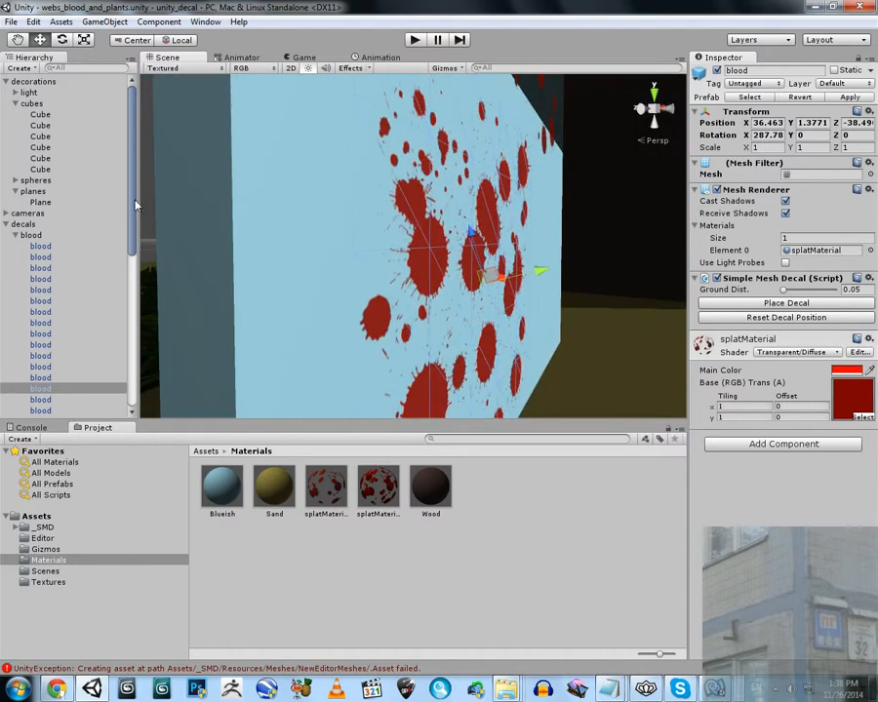
{"action": "left_click_drag", "start_coordinate": [448, 260], "coordinate": [496, 249], "text": "alt"}
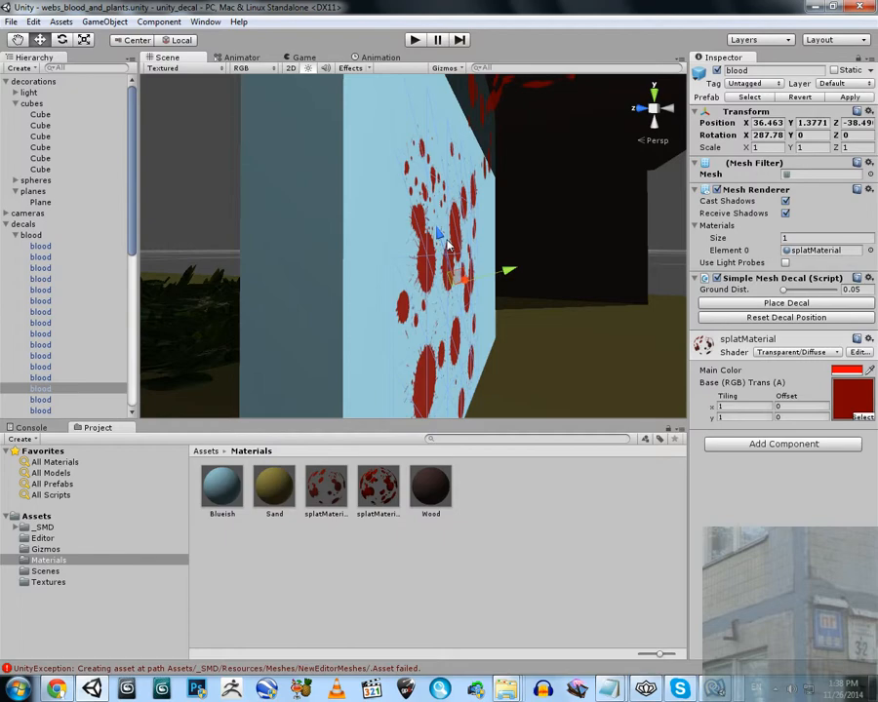
Select a plant decal and check which Transparent/Cutout shader its material uses, without changing it
{"action": "right_click_drag", "start_coordinate": [447, 244], "coordinate": [195, 244]}
{"action": "left_click", "coordinate": [439, 236]}
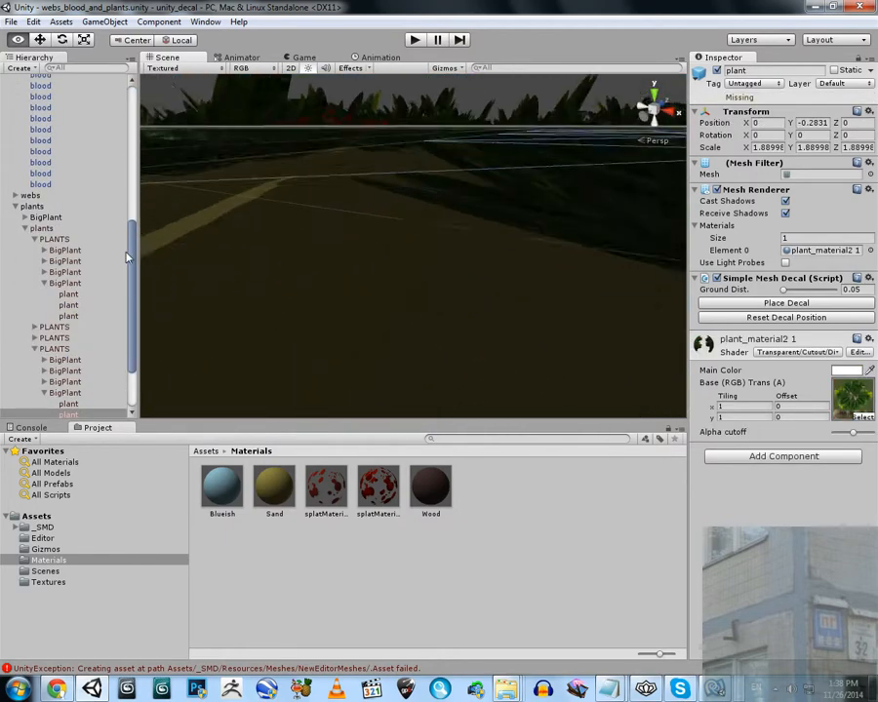
{"action": "right_click_drag", "start_coordinate": [127, 256], "coordinate": [469, 245]}
{"action": "left_click", "coordinate": [787, 353]}
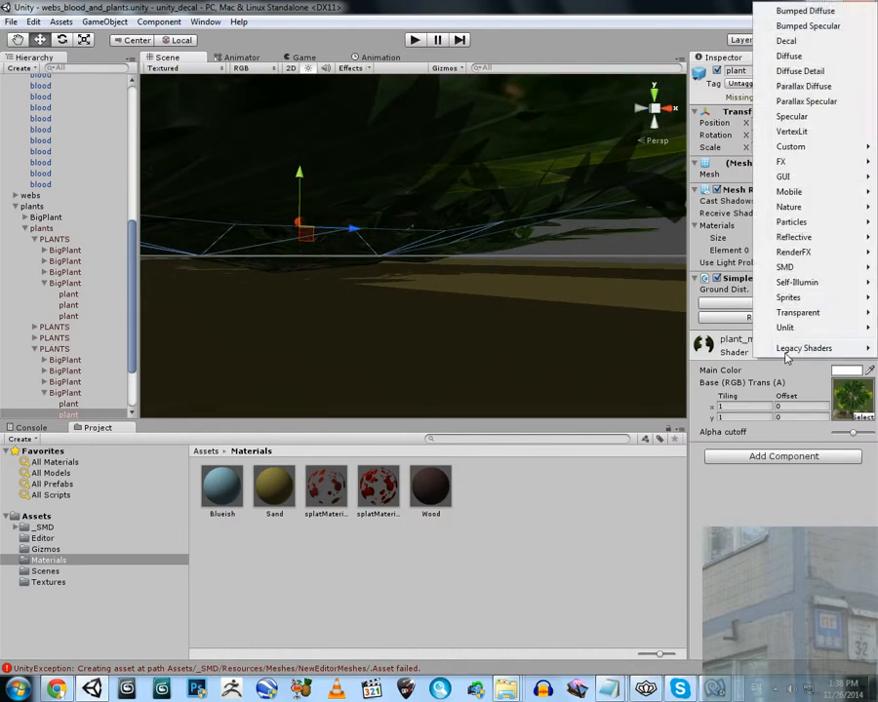
{"action": "mouse_move", "coordinate": [792, 312]}
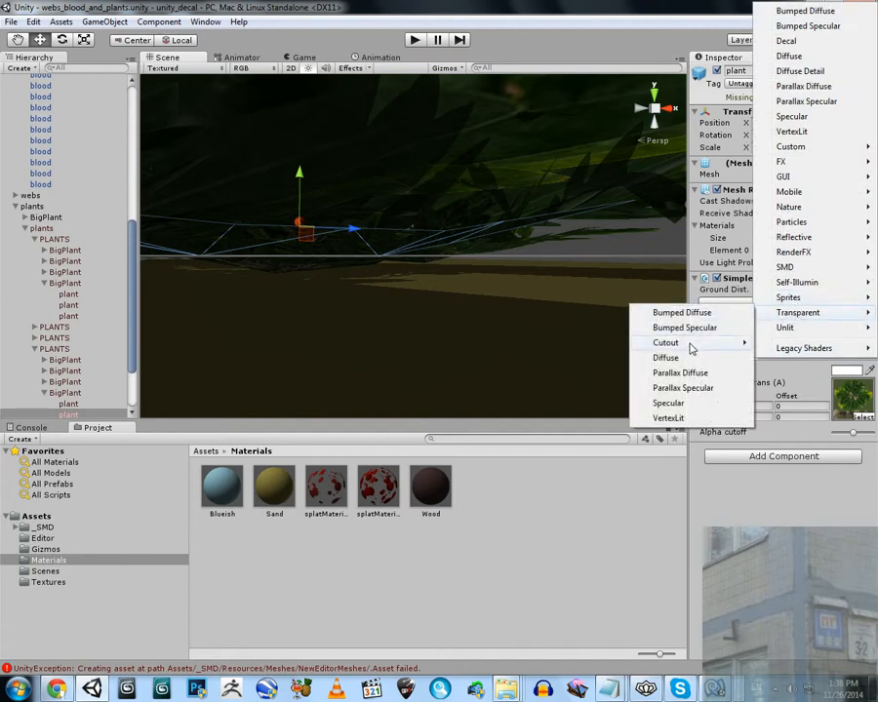
{"action": "mouse_move", "coordinate": [693, 343]}
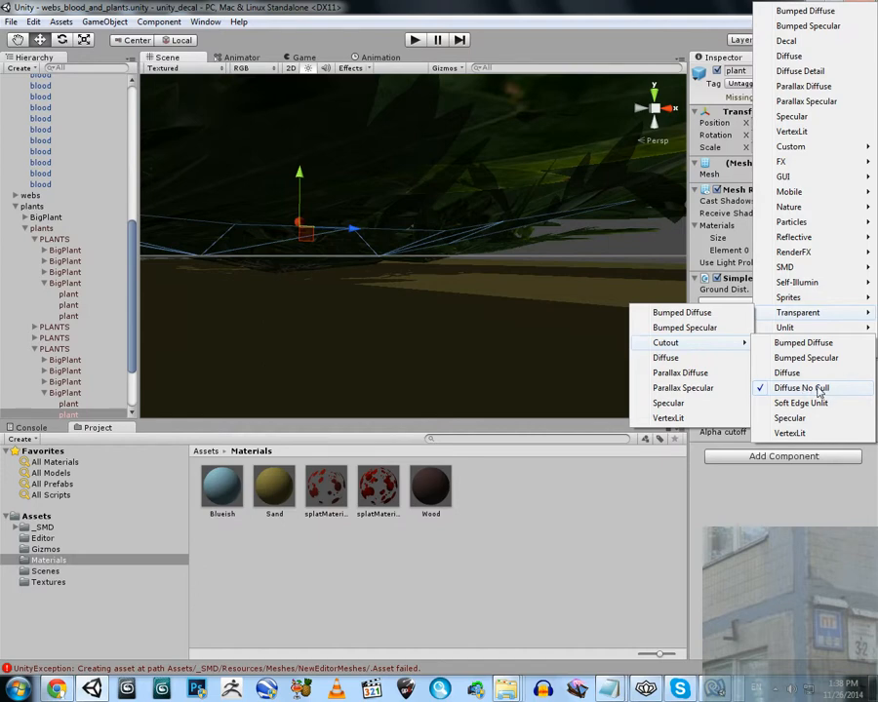
{"action": "left_click", "coordinate": [787, 372]}
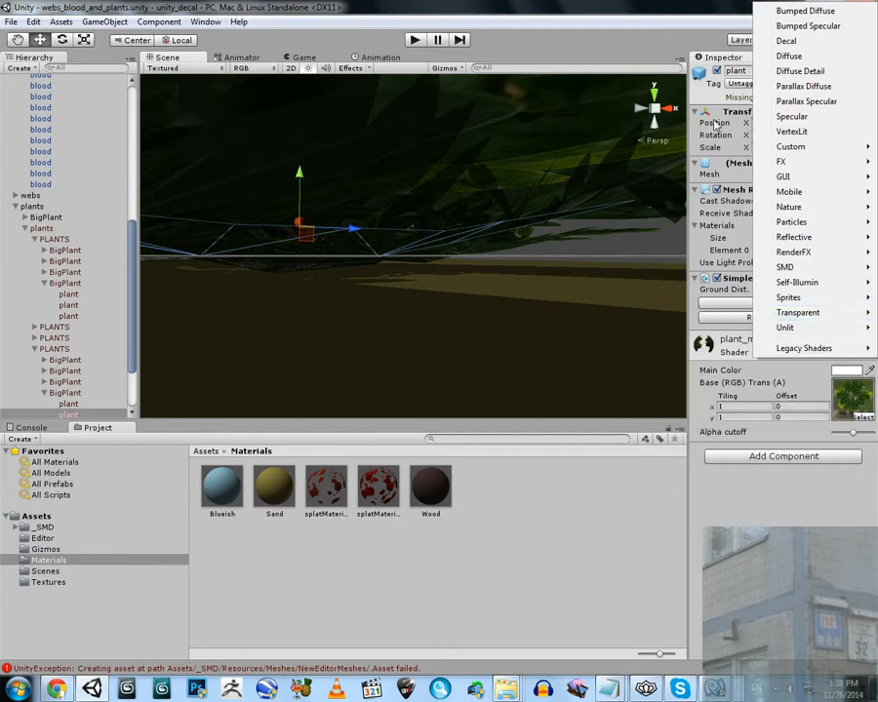
{"action": "left_click", "coordinate": [625, 6]}
Select the web decal in the shaded wall corner and check its Transparent/Cutout shader setting, leaving it as is
{"action": "right_click_drag", "start_coordinate": [490, 206], "coordinate": [876, 249]}
{"action": "right_click_drag", "start_coordinate": [648, 213], "coordinate": [365, 219]}
{"action": "left_click", "coordinate": [368, 215]}
{"action": "left_click", "coordinate": [370, 201]}
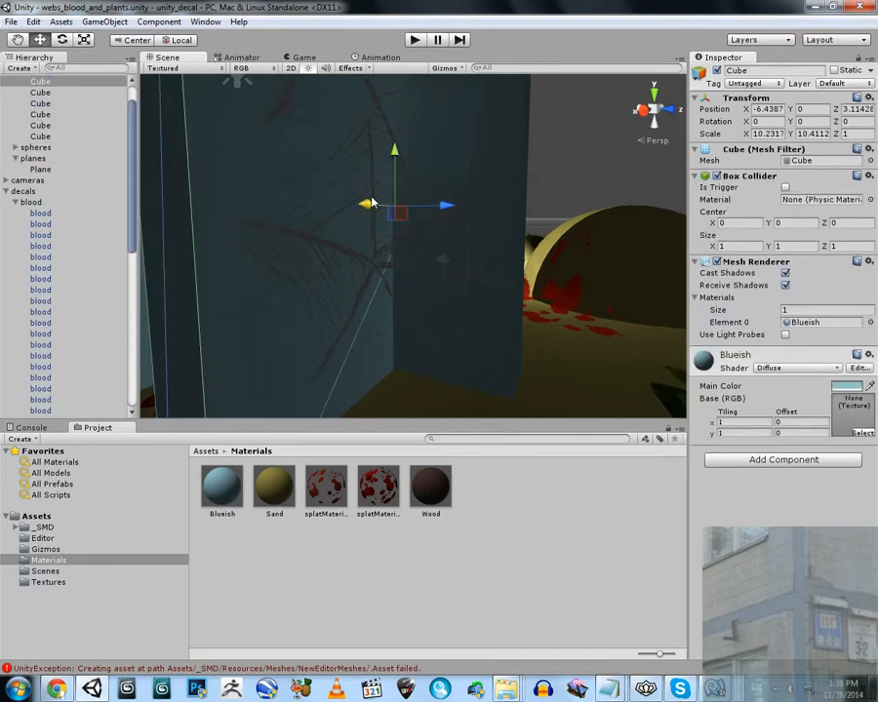
{"action": "left_click", "coordinate": [373, 167]}
{"action": "left_click", "coordinate": [798, 353]}
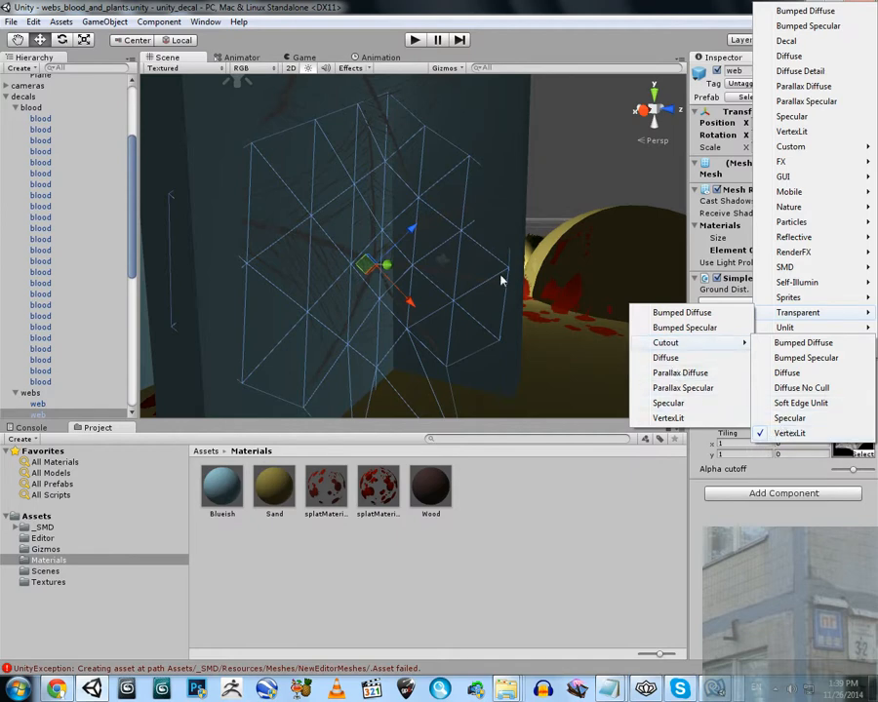
{"action": "left_click", "coordinate": [555, 145]}
Examine the web's shaded side, select the blood decal on the floor, and check its shader options without changing them
{"action": "left_click_drag", "start_coordinate": [398, 214], "coordinate": [351, 246], "text": "alt"}
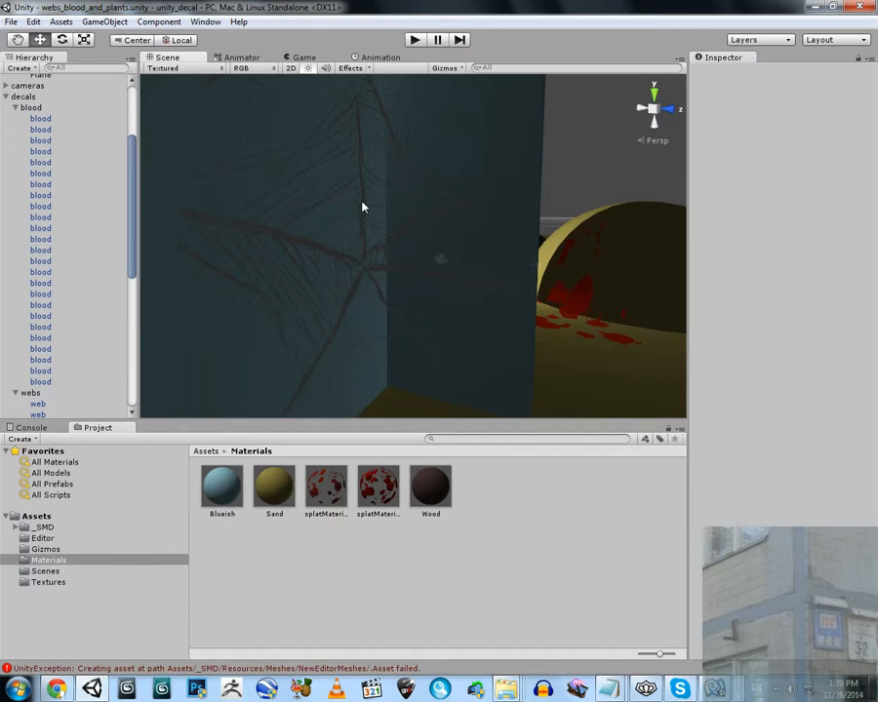
{"action": "key", "text": "alt"}
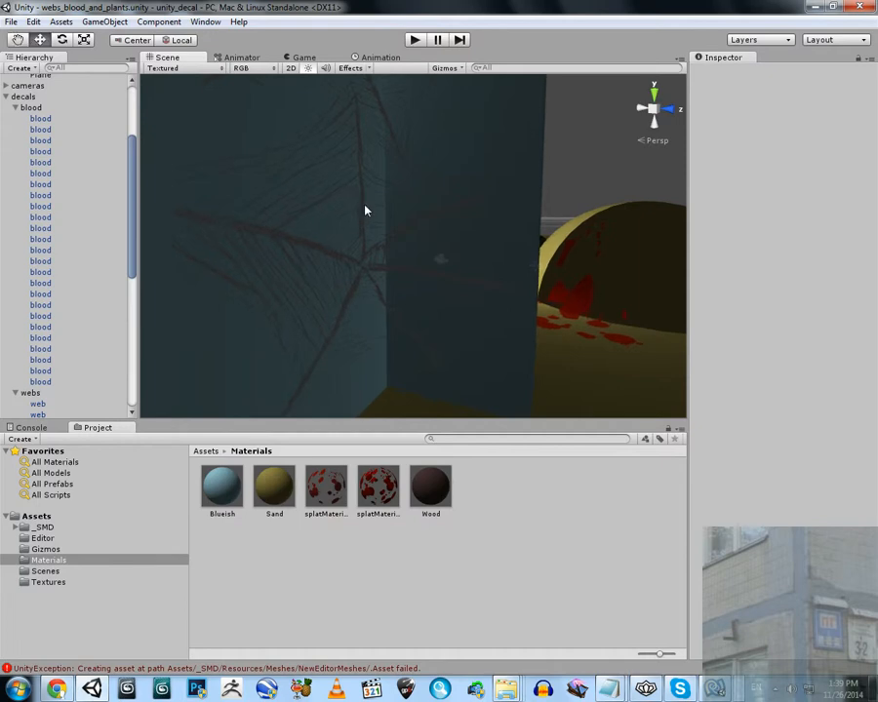
{"action": "left_click_drag", "start_coordinate": [349, 226], "coordinate": [507, 330], "text": "alt"}
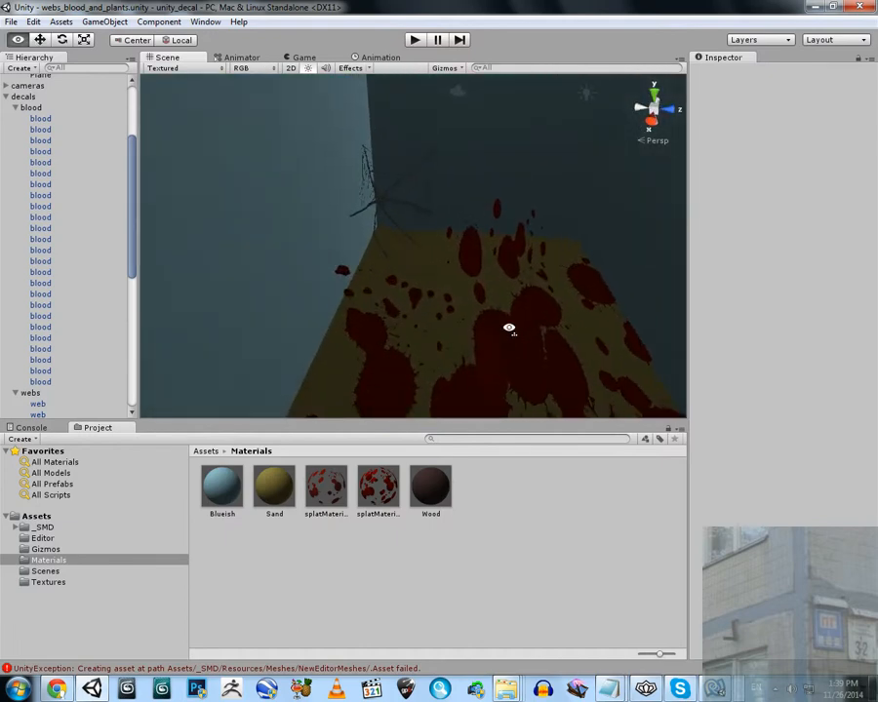
{"action": "left_click", "coordinate": [471, 244]}
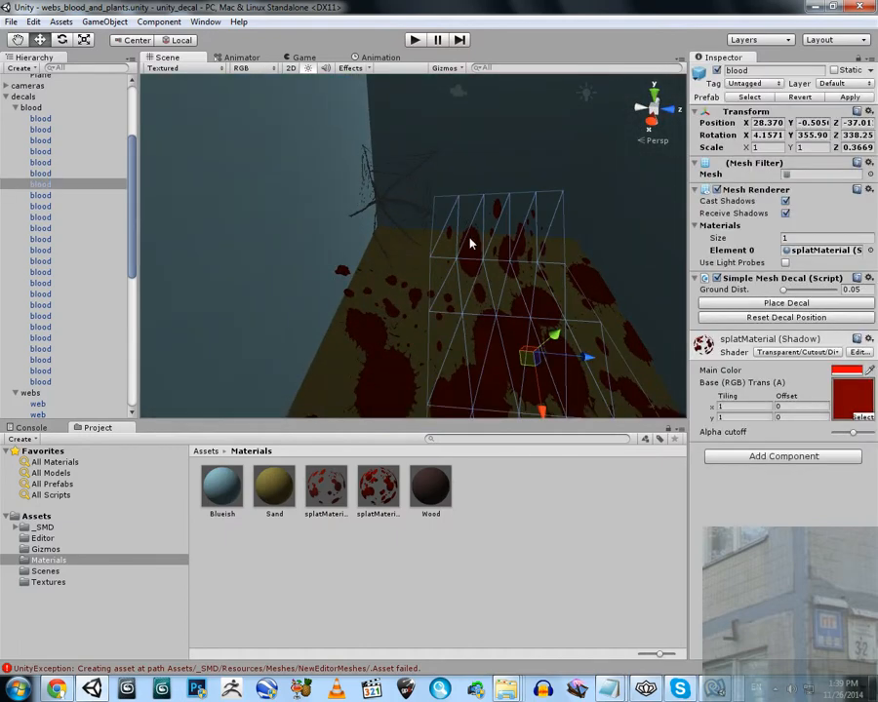
{"action": "left_click", "coordinate": [794, 353]}
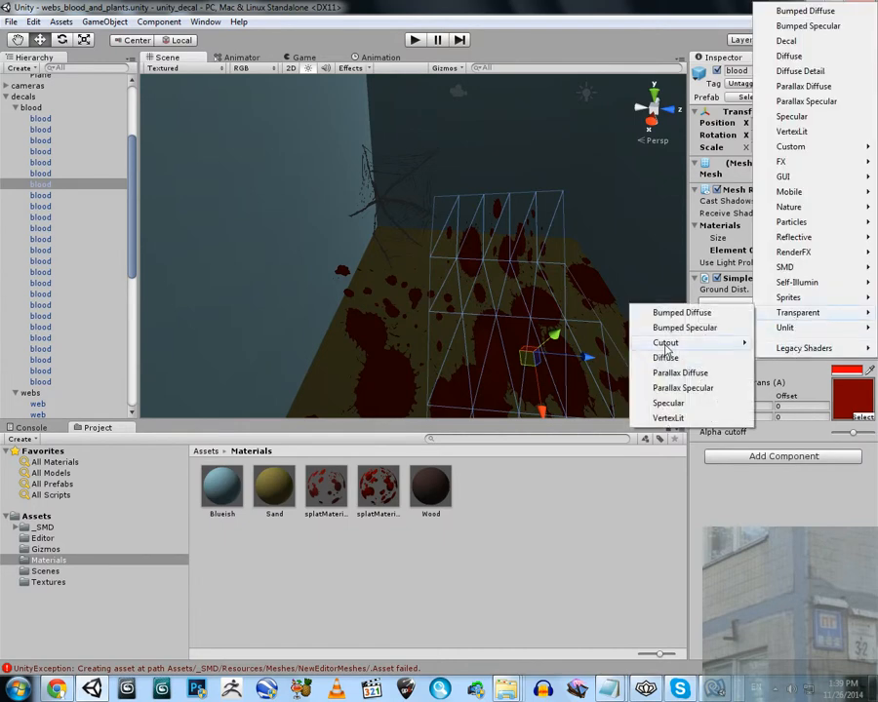
{"action": "left_click", "coordinate": [545, 4]}
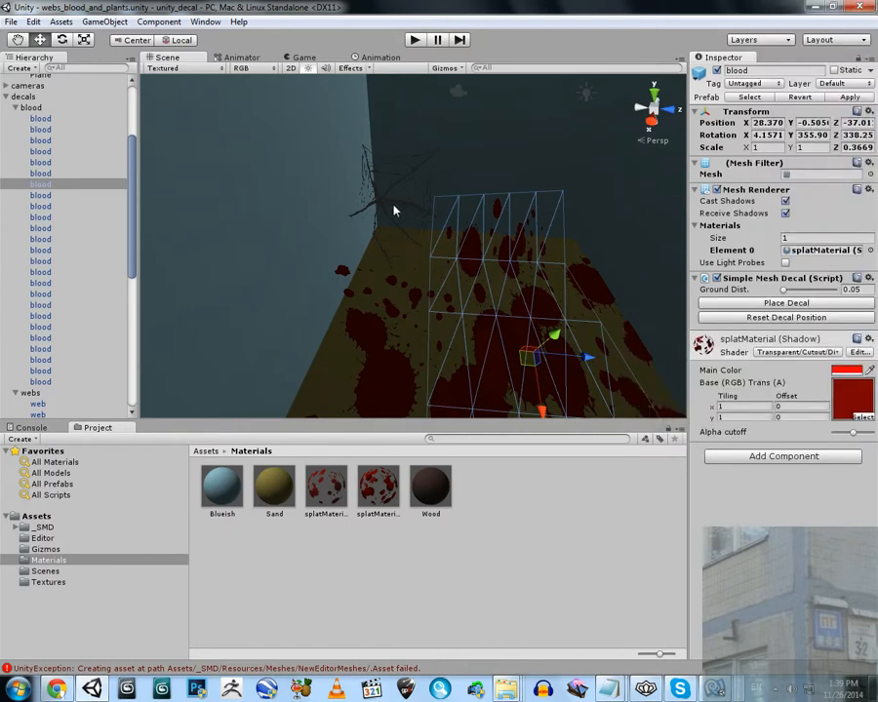
Inspect the blood-covered corner in a maximized Scene view, select its wall blood decal, and restore the layout to check the decal's shader
{"action": "left_click_drag", "start_coordinate": [458, 186], "coordinate": [485, 187], "text": "alt"}
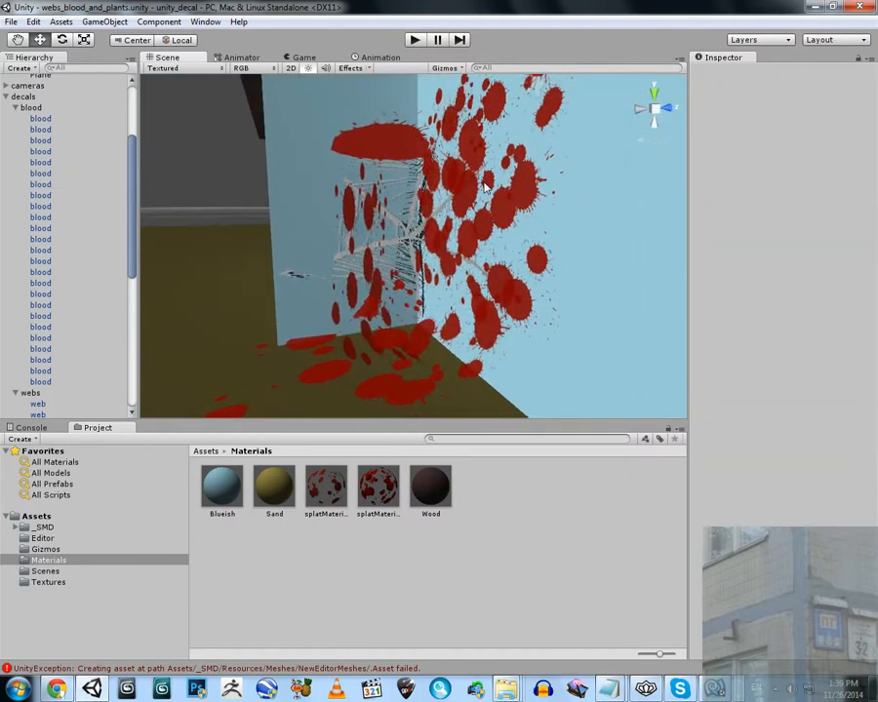
{"action": "right_click", "coordinate": [202, 61]}
{"action": "left_click", "coordinate": [239, 64]}
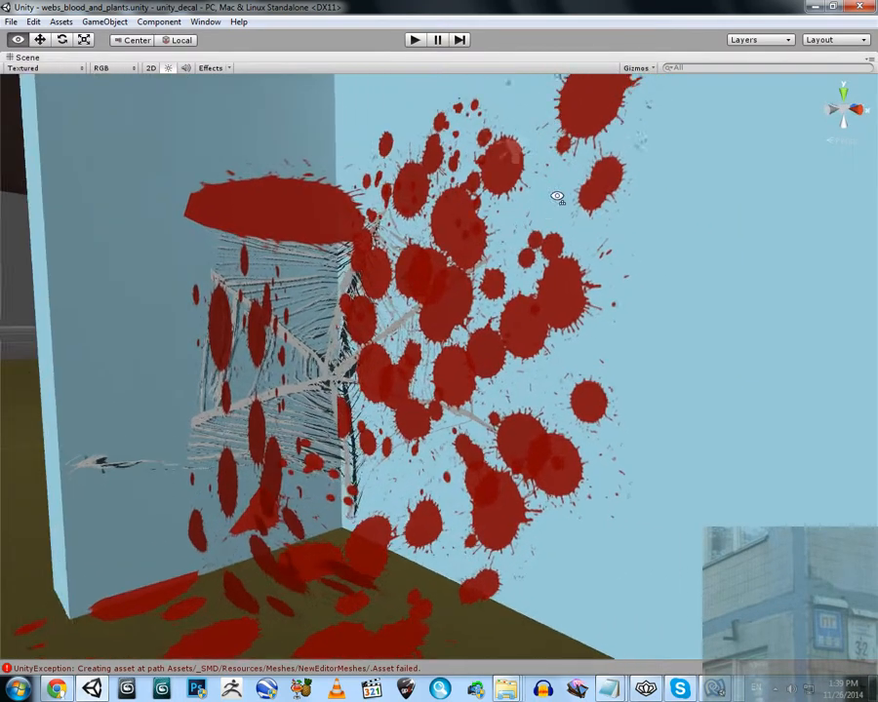
{"action": "left_click_drag", "start_coordinate": [557, 197], "coordinate": [520, 308], "text": "alt"}
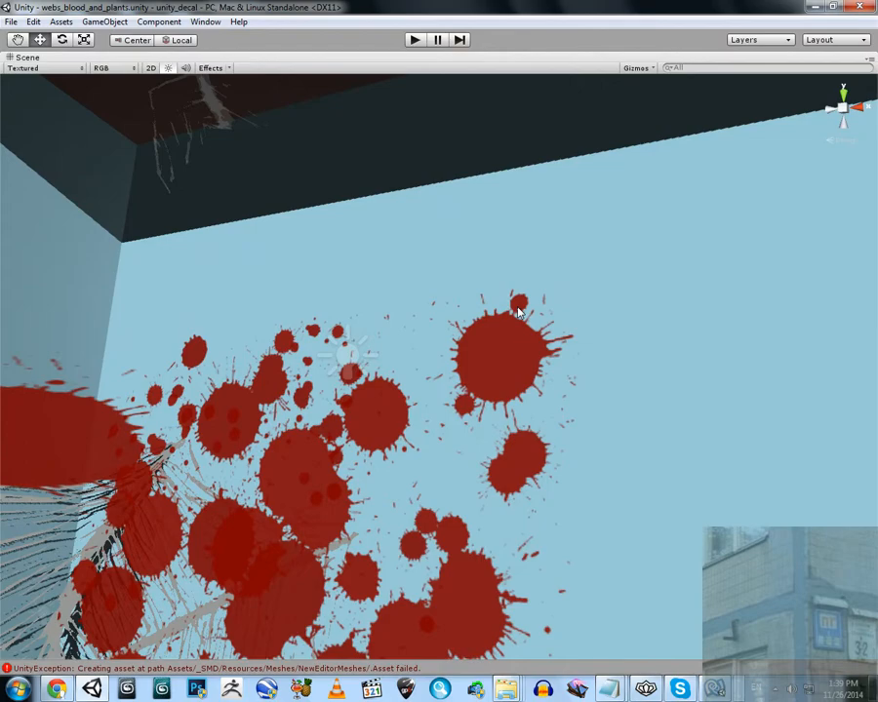
{"action": "mouse_move", "coordinate": [501, 325]}
{"action": "left_mouse_down", "text": "alt"}
{"action": "mouse_move", "coordinate": [492, 334]}
{"action": "mouse_move", "coordinate": [551, 439]}
{"action": "mouse_move", "coordinate": [317, 500]}
{"action": "mouse_move", "coordinate": [493, 310]}
{"action": "left_mouse_up", "text": "alt"}
{"action": "left_click", "coordinate": [580, 226]}
{"action": "right_click", "coordinate": [435, 56]}
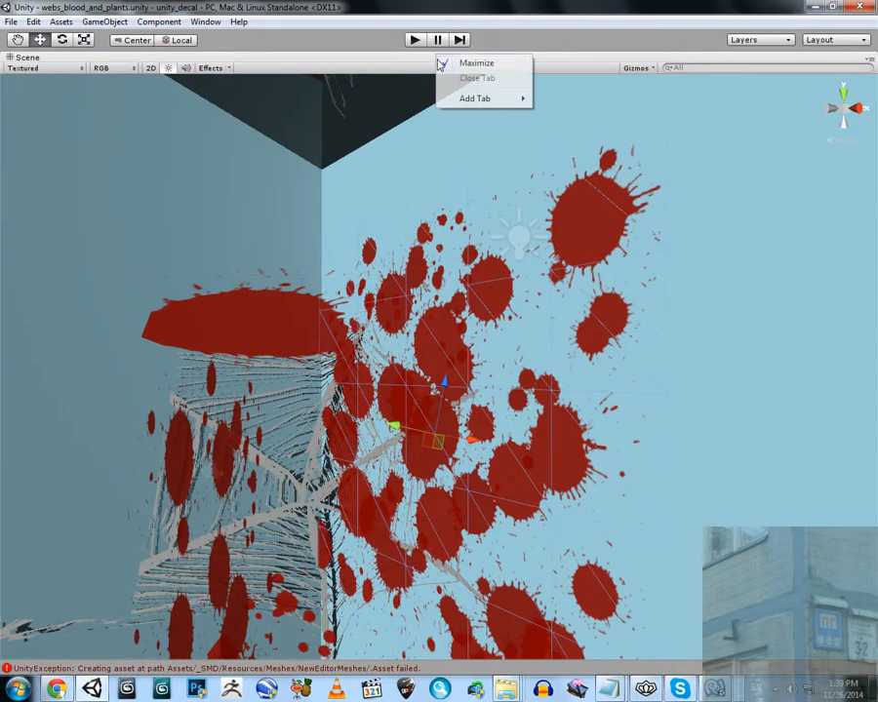
{"action": "left_click", "coordinate": [457, 62]}
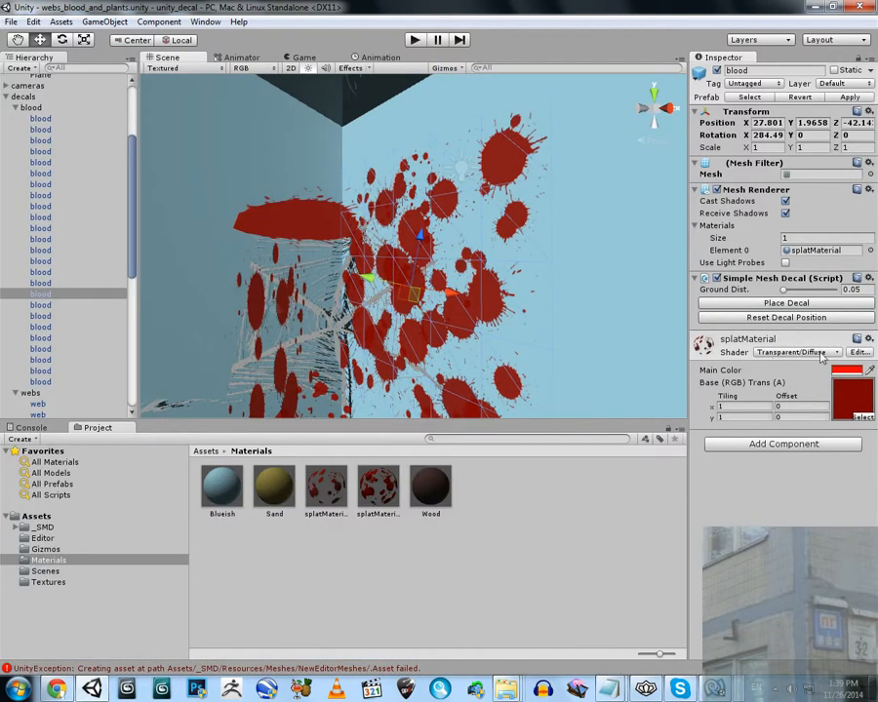
Maximize the Scene view and examine the overlapping blood and web decals in the corner, both close up and from outside the building
{"action": "right_click", "coordinate": [185, 61]}
{"action": "left_click", "coordinate": [208, 64]}
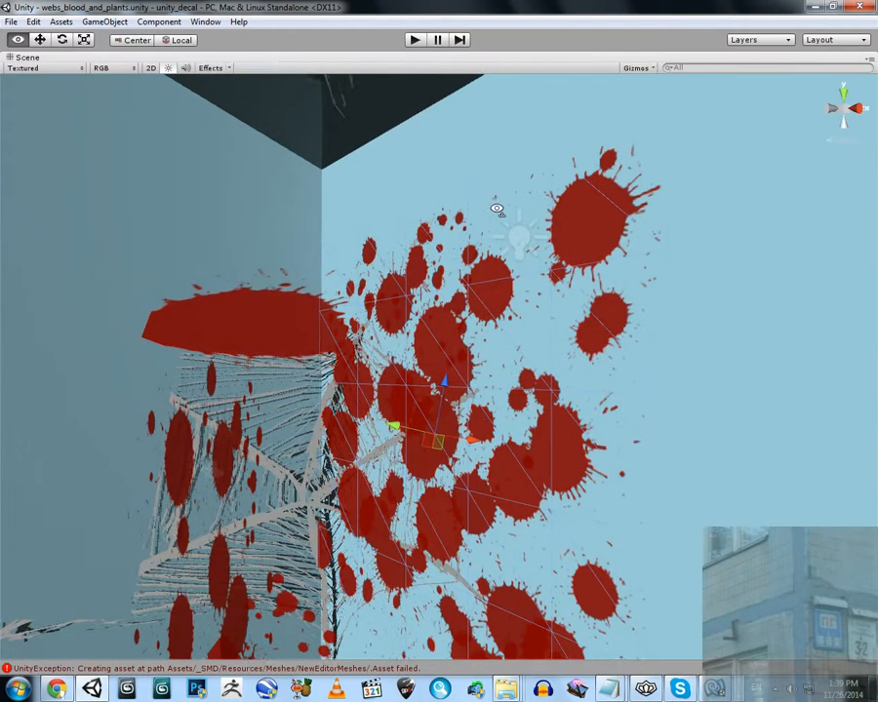
{"action": "left_click_drag", "start_coordinate": [496, 206], "coordinate": [426, 299], "text": "alt"}
{"action": "left_click", "coordinate": [451, 404]}
{"action": "right_click_drag", "start_coordinate": [449, 193], "coordinate": [461, 133]}
{"action": "key", "text": "s"}
{"action": "key", "text": "a"}
{"action": "key", "text": "a"}
{"action": "right_click_drag", "start_coordinate": [234, 207], "coordinate": [518, 307]}
{"action": "key", "text": "s"}
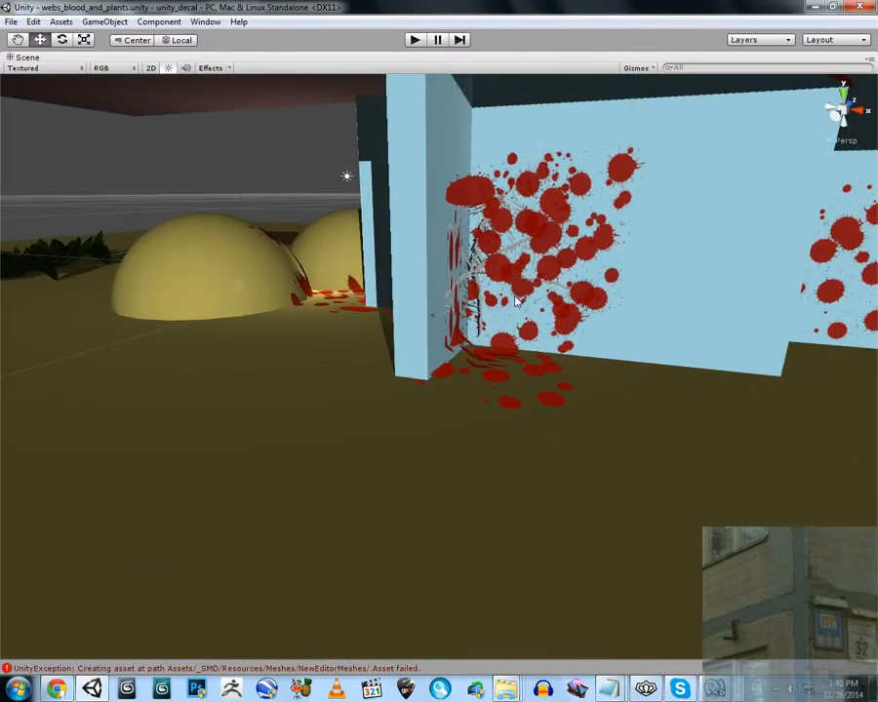
{"action": "right_click_drag", "start_coordinate": [459, 377], "coordinate": [465, 306]}
{"action": "key", "text": "d"}
{"action": "key", "text": "s"}
Restore the full editor layout and list all prefabs in the project
{"action": "right_click", "coordinate": [264, 58]}
{"action": "left_click", "coordinate": [292, 65]}
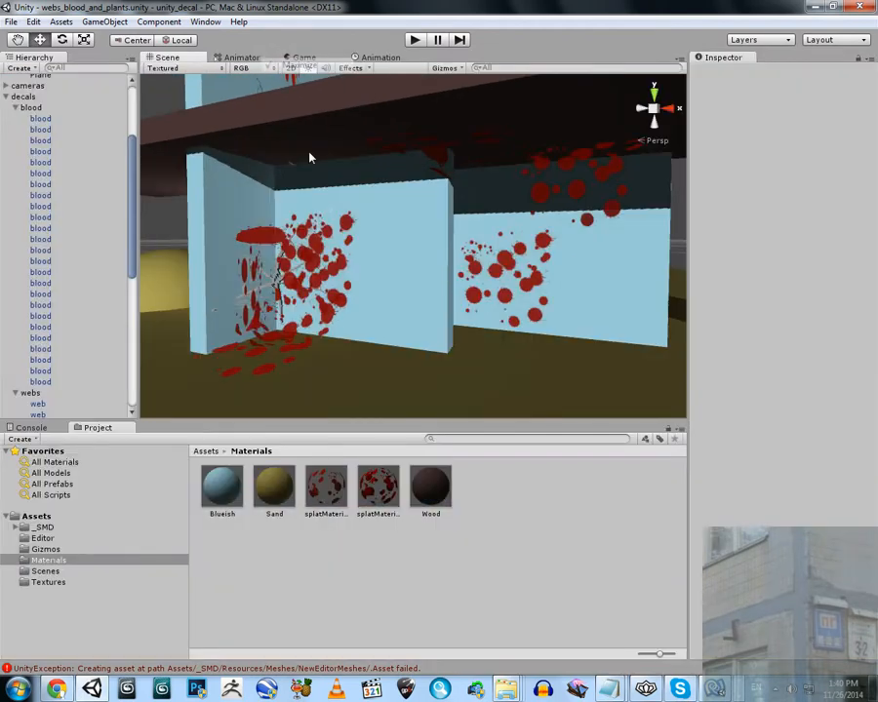
{"action": "left_click", "coordinate": [68, 485]}
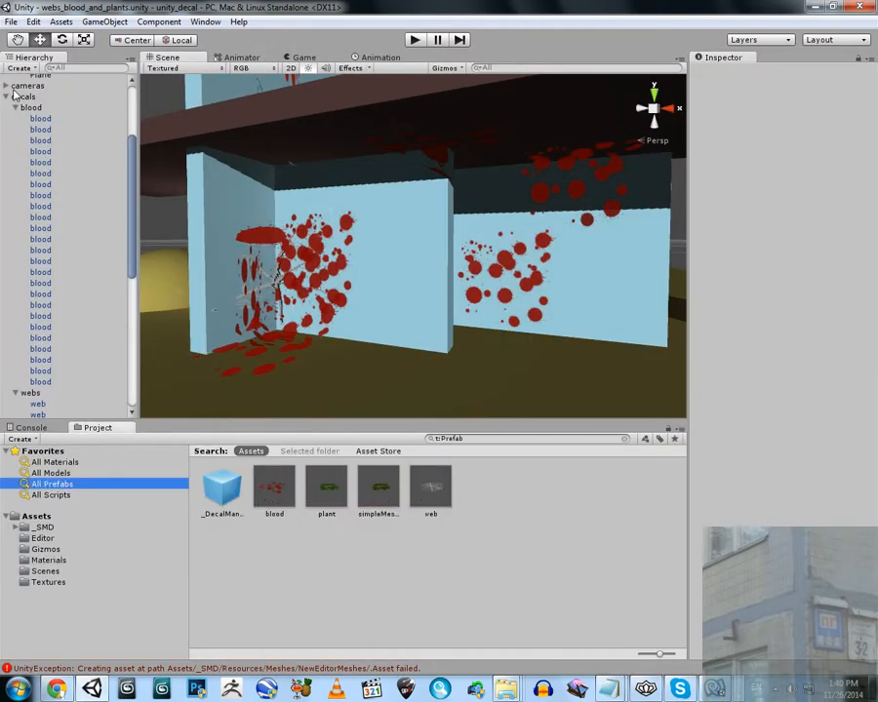
Collapse the decorations and decals groups in the hierarchy and select the web prefab in the project
{"action": "left_click", "coordinate": [17, 107]}
{"action": "left_click", "coordinate": [6, 83]}
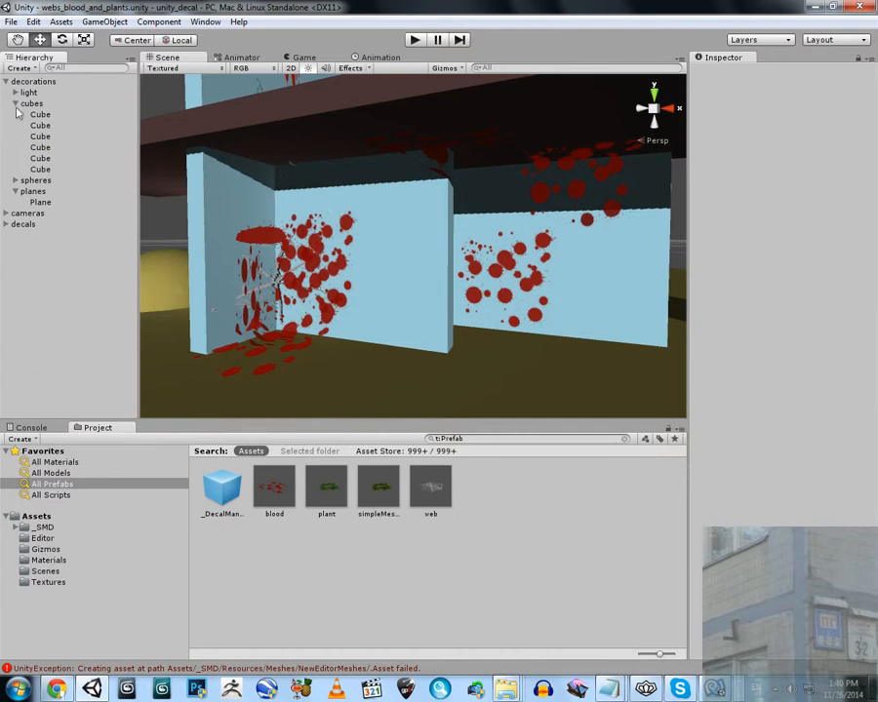
{"action": "left_click", "coordinate": [6, 82]}
{"action": "right_click_drag", "start_coordinate": [355, 281], "coordinate": [392, 321]}
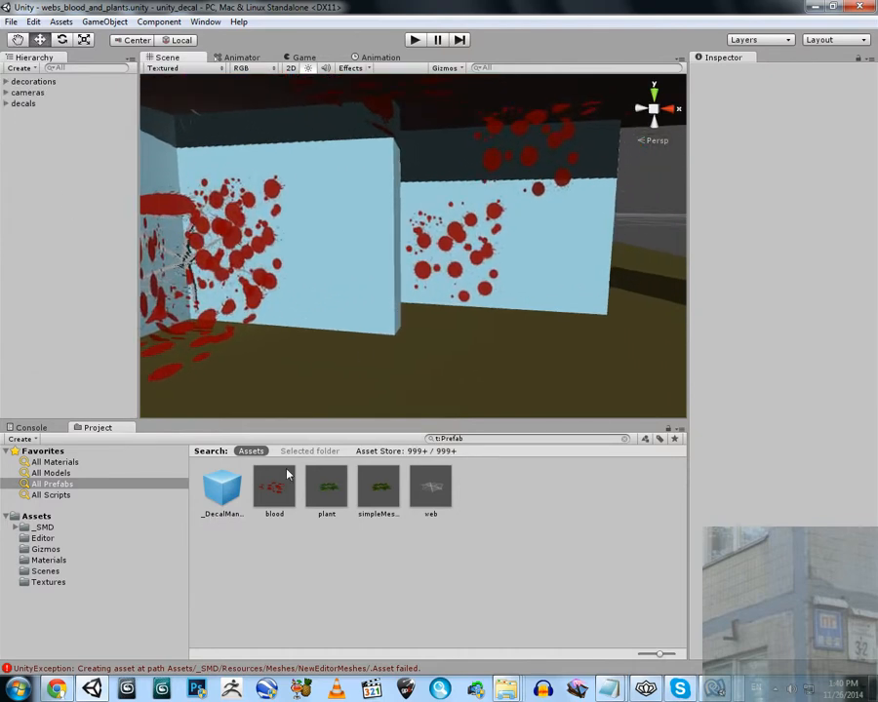
{"action": "mouse_move", "coordinate": [493, 290]}
{"action": "right_mouse_down"}
{"action": "mouse_move", "coordinate": [527, 279]}
{"action": "mouse_move", "coordinate": [536, 231]}
{"action": "mouse_move", "coordinate": [483, 277]}
{"action": "right_mouse_up"}
{"action": "key", "text": "w"}
{"action": "left_click", "coordinate": [436, 484]}
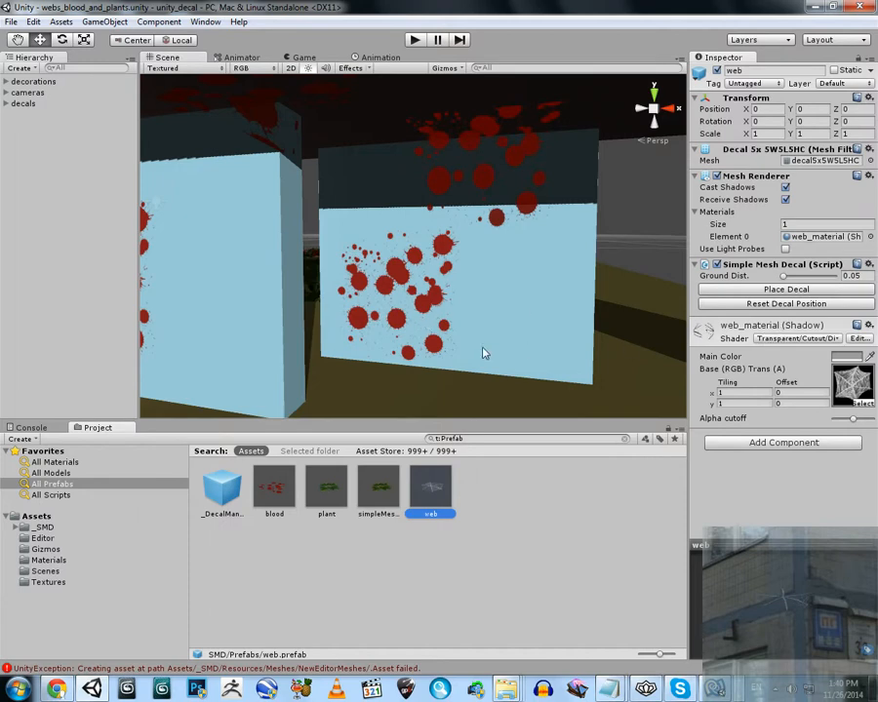
{"action": "right_click_drag", "start_coordinate": [483, 353], "coordinate": [477, 314]}
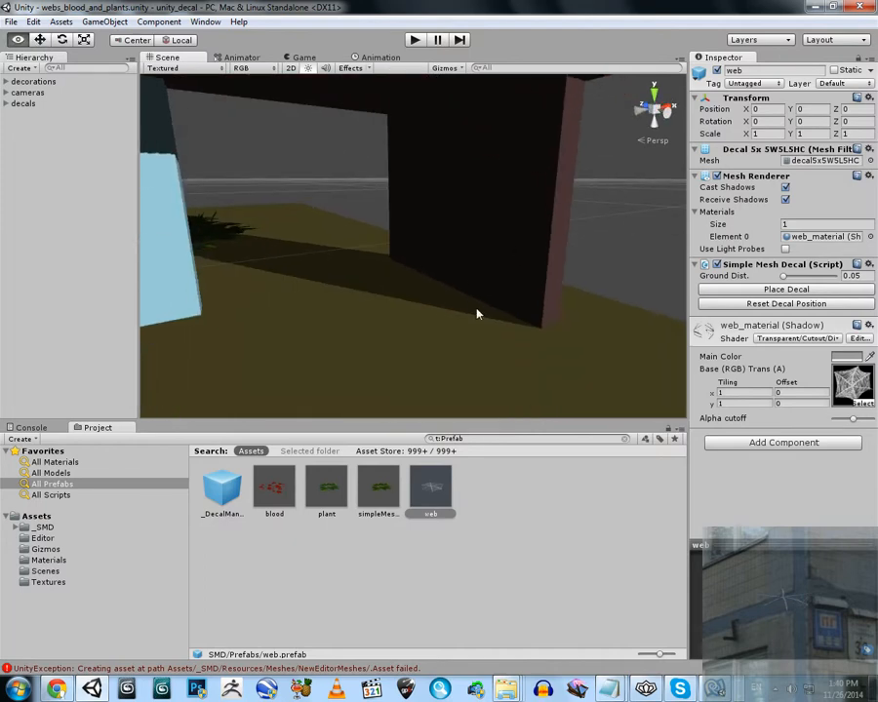
{"action": "left_click", "coordinate": [105, 21]}
{"action": "mouse_move", "coordinate": [137, 67]}
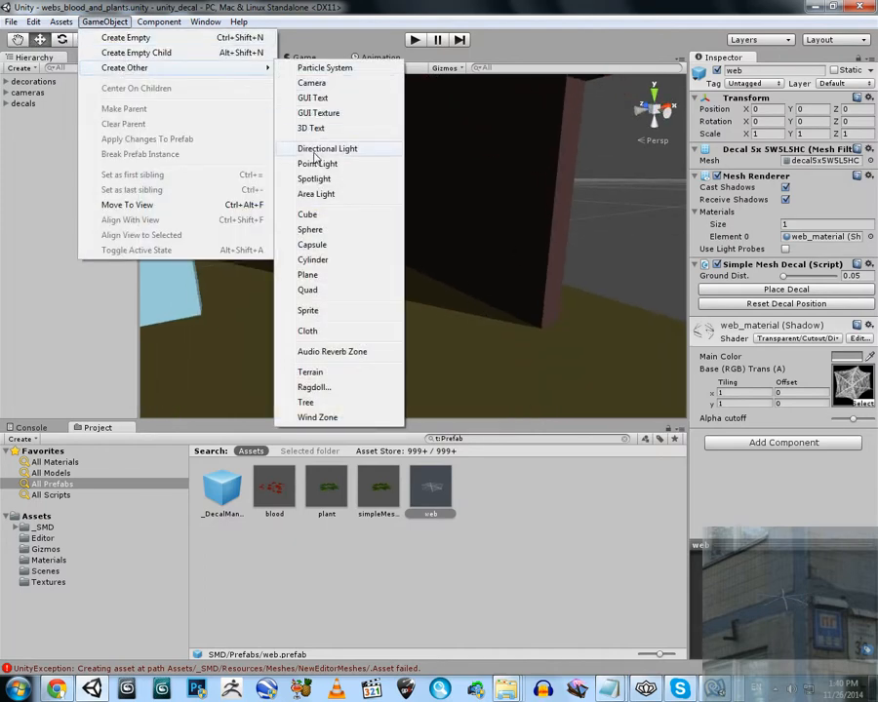
{"action": "left_click", "coordinate": [317, 163]}
{"action": "left_click_drag", "start_coordinate": [452, 243], "coordinate": [401, 259]}
{"action": "right_click_drag", "start_coordinate": [341, 246], "coordinate": [394, 249]}
{"action": "left_click_drag", "start_coordinate": [279, 243], "coordinate": [350, 276]}
{"action": "left_click_drag", "start_coordinate": [406, 252], "coordinate": [454, 189]}
{"action": "right_click_drag", "start_coordinate": [457, 195], "coordinate": [296, 143]}
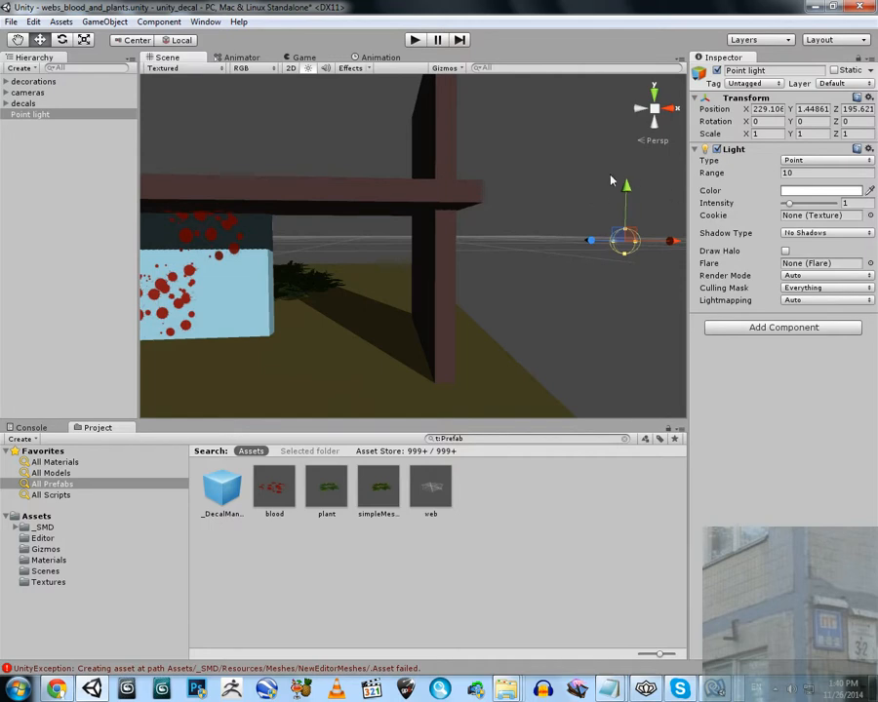
{"action": "right_click_drag", "start_coordinate": [610, 181], "coordinate": [617, 220]}
{"action": "key", "text": "Delete"}
Add an instance of the web prefab to the scene above the floor beside the dark brown wall
{"action": "right_click_drag", "start_coordinate": [398, 273], "coordinate": [389, 304]}
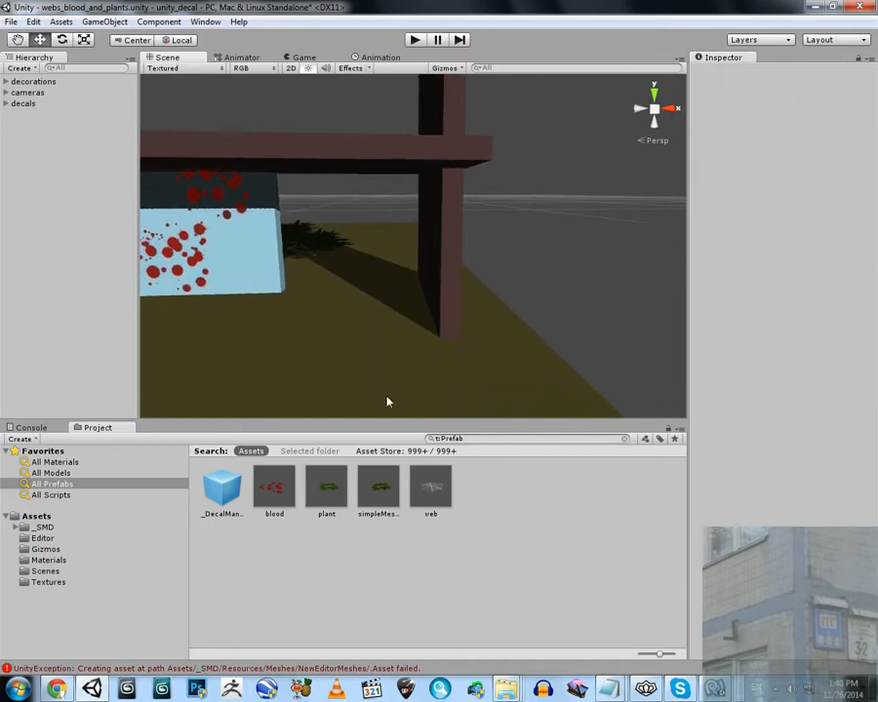
{"action": "right_click_drag", "start_coordinate": [387, 401], "coordinate": [459, 293]}
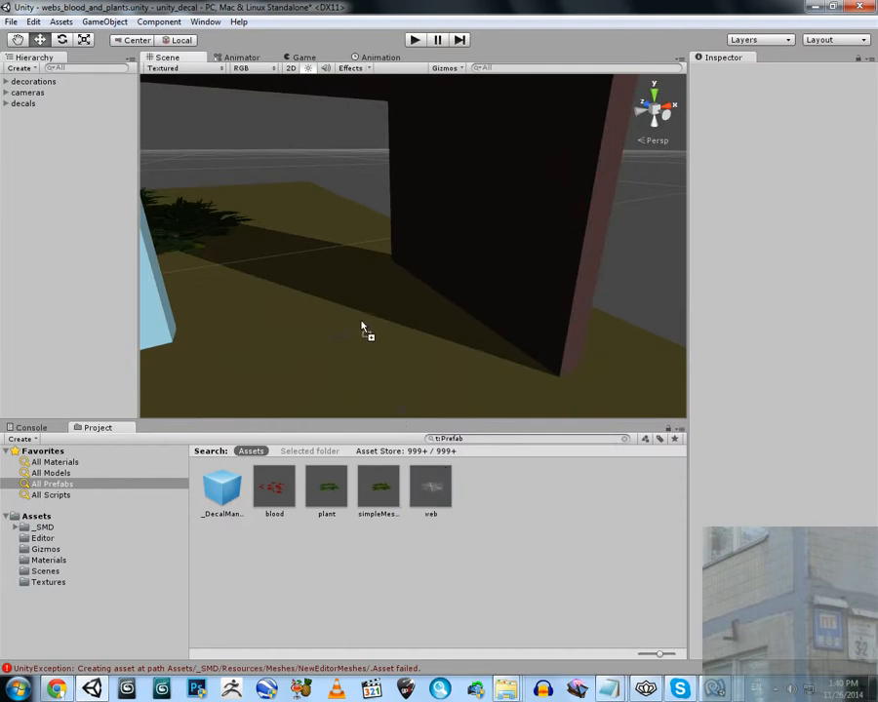
{"action": "left_click_drag", "start_coordinate": [363, 331], "coordinate": [356, 322]}
{"action": "key", "text": "f"}
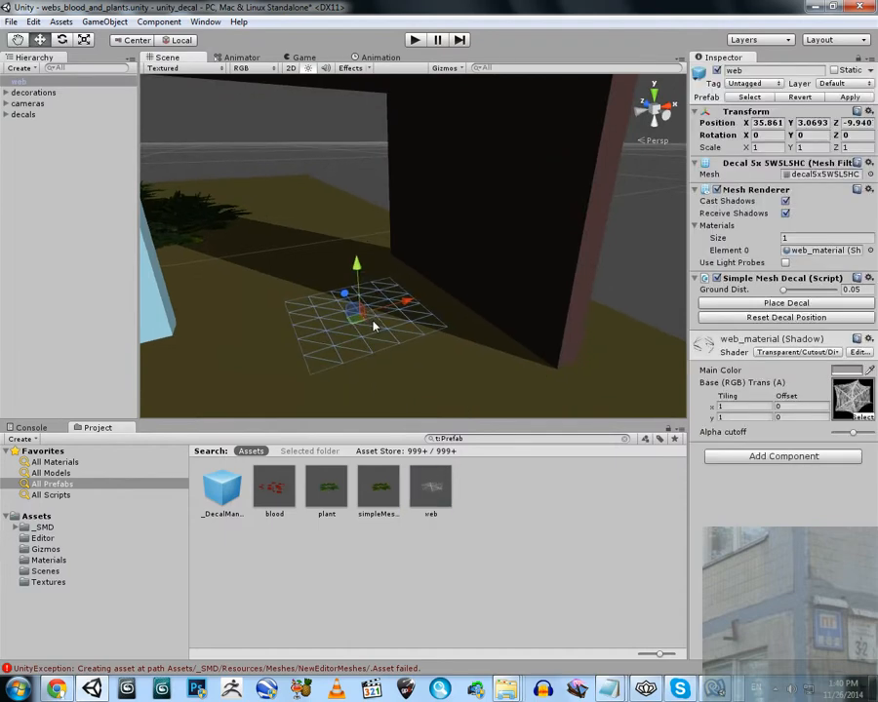
Create a point light and move it above the floor near the brown wall, to about Y 4.9 and Z -12.3
{"action": "left_click", "coordinate": [104, 21]}
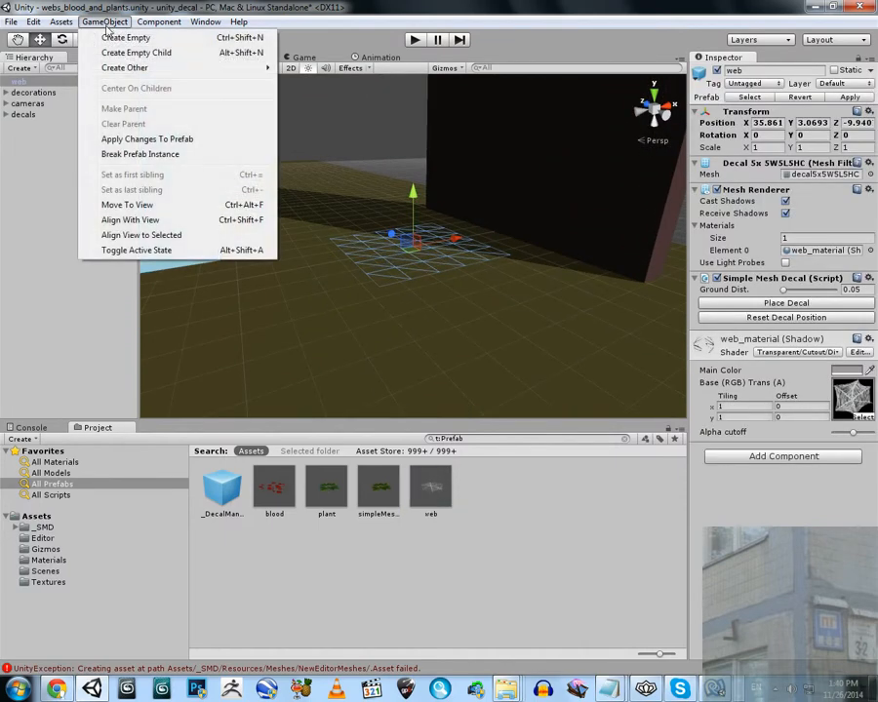
{"action": "mouse_move", "coordinate": [117, 68]}
{"action": "left_click", "coordinate": [320, 164]}
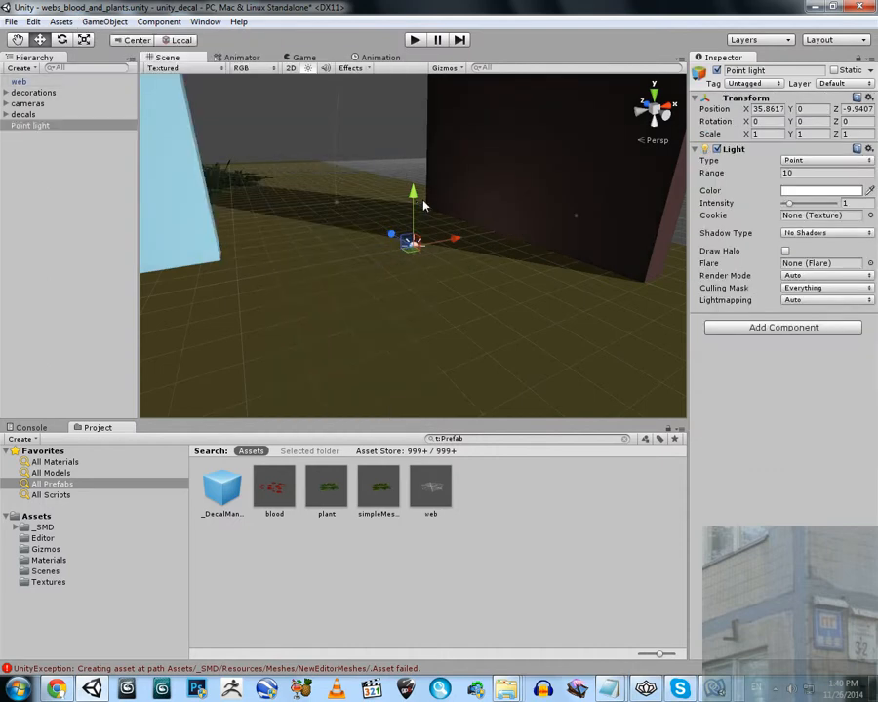
{"action": "left_click_drag", "start_coordinate": [420, 198], "coordinate": [427, 115]}
{"action": "right_click_drag", "start_coordinate": [432, 156], "coordinate": [474, 180]}
{"action": "key", "text": "w"}
{"action": "left_click_drag", "start_coordinate": [357, 221], "coordinate": [388, 232]}
{"action": "left_click_drag", "start_coordinate": [425, 178], "coordinate": [370, 164]}
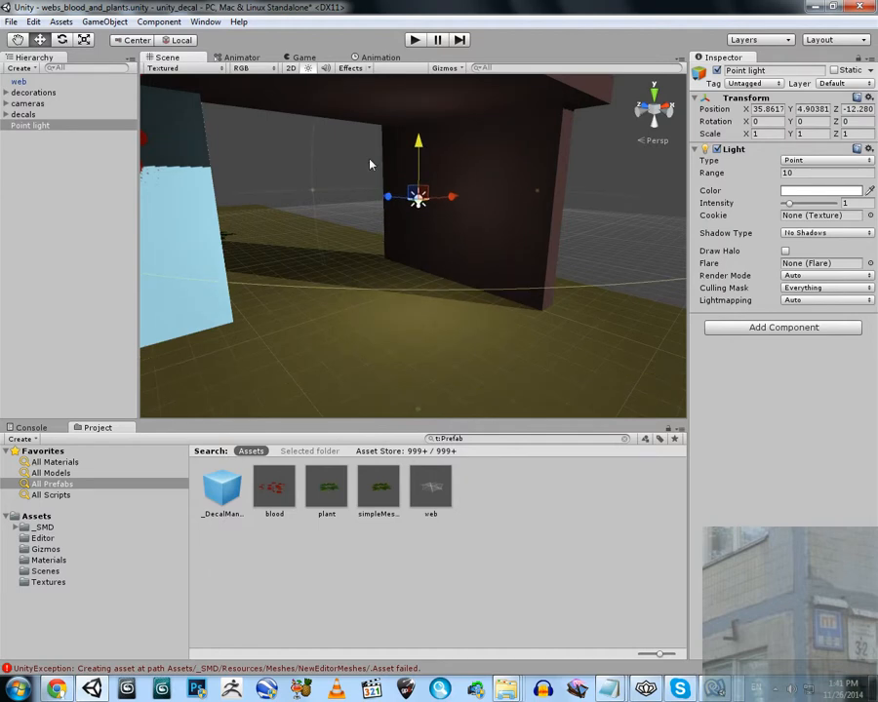
Raise the web decal to about Y 3.9 and rotate it to about 111 degrees around Z, facing the brown wall
{"action": "double_click", "coordinate": [18, 81]}
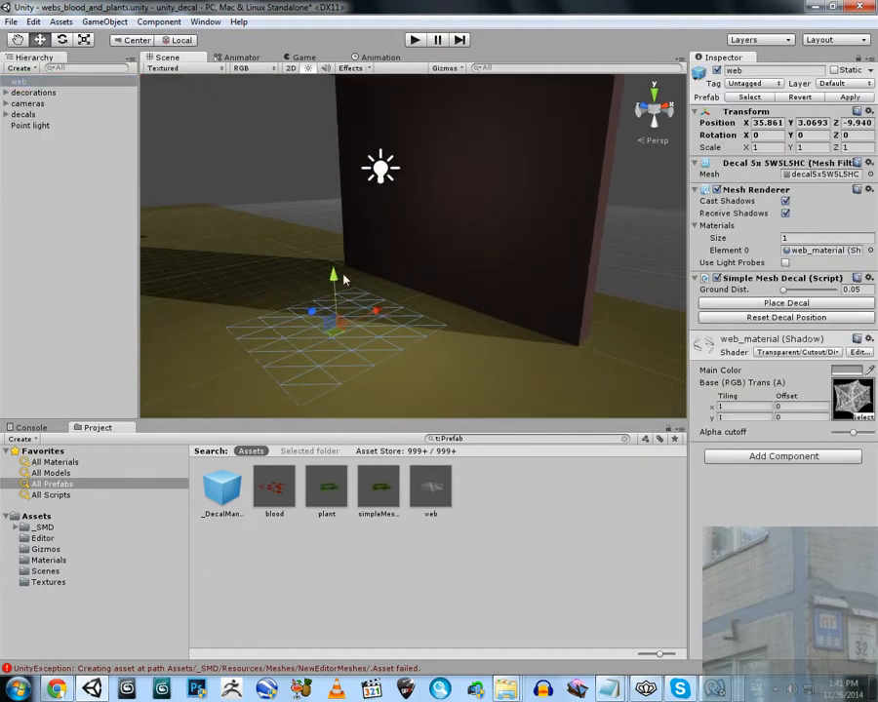
{"action": "left_click_drag", "start_coordinate": [354, 182], "coordinate": [357, 152]}
{"action": "right_click_drag", "start_coordinate": [369, 208], "coordinate": [349, 161]}
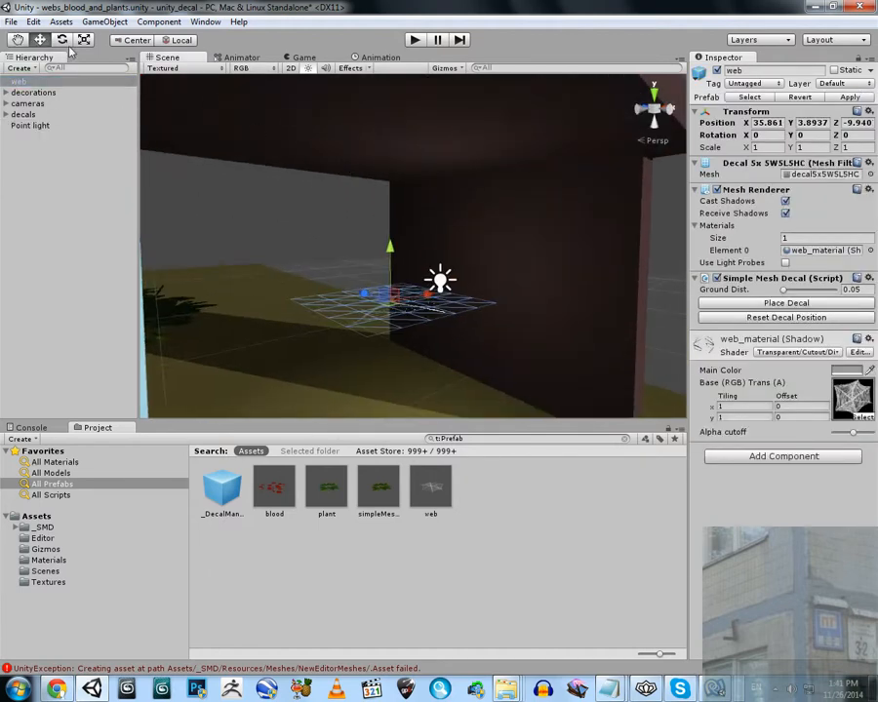
{"action": "right_click_drag", "start_coordinate": [387, 241], "coordinate": [415, 262]}
{"action": "left_click", "coordinate": [62, 40]}
{"action": "left_click_drag", "start_coordinate": [335, 261], "coordinate": [442, 526]}
{"action": "left_click_drag", "start_coordinate": [337, 260], "coordinate": [382, 428]}
{"action": "right_click_drag", "start_coordinate": [383, 410], "coordinate": [859, 220]}
{"action": "left_click", "coordinate": [42, 43]}
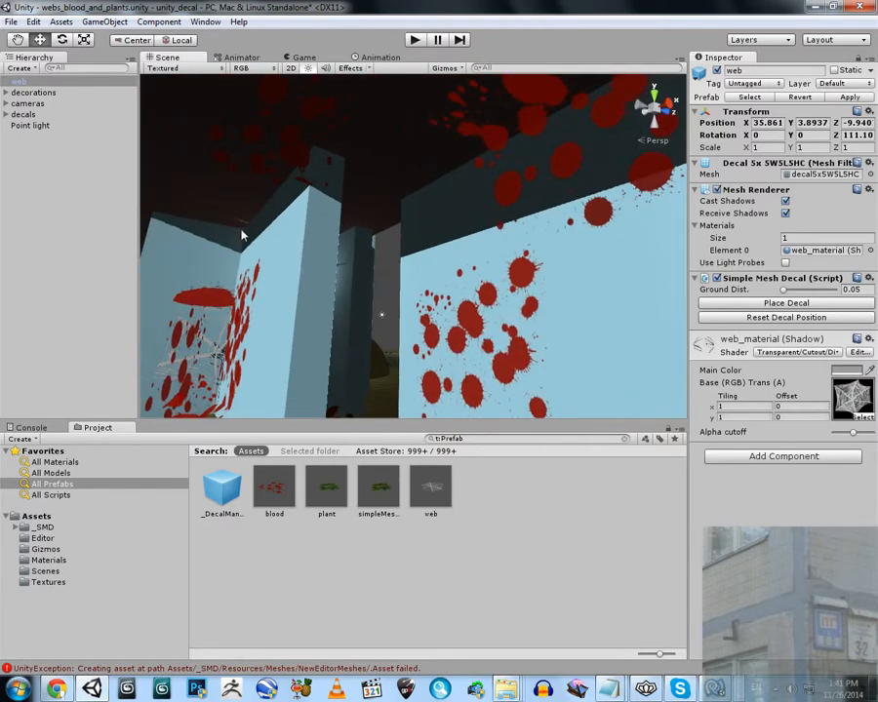
Move the web decal to about X 38.7 and Y 6 near the brown wall's upper corner and place it on the surfaces
{"action": "key", "text": "f"}
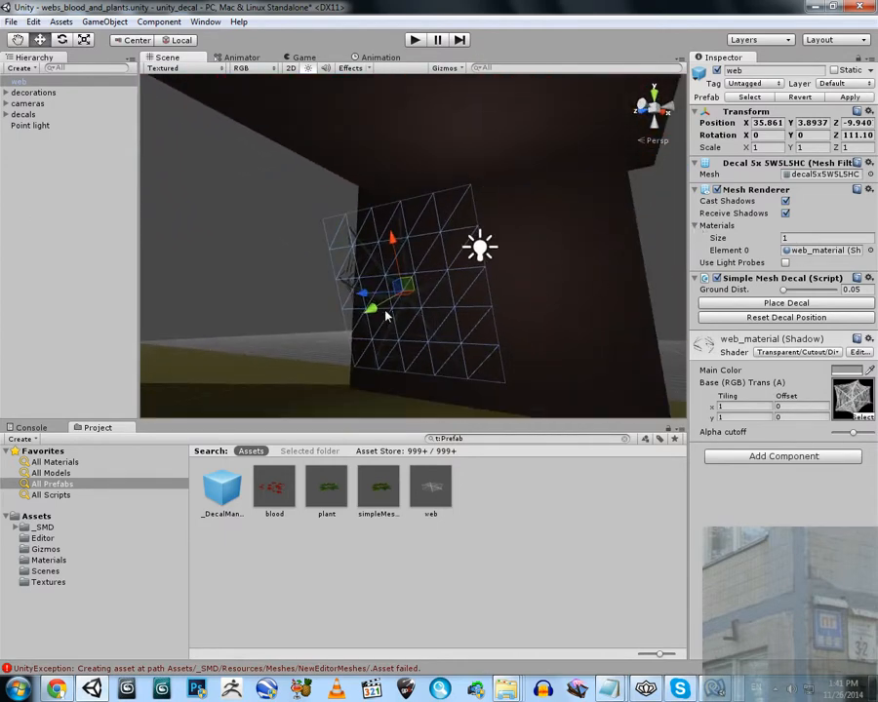
{"action": "left_click_drag", "start_coordinate": [385, 315], "coordinate": [452, 191]}
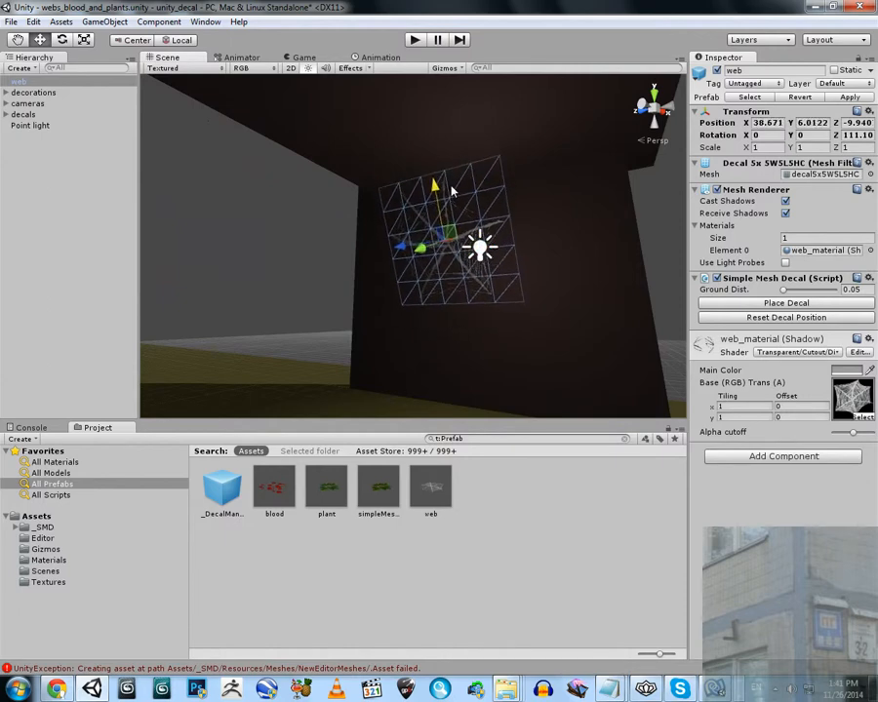
{"action": "left_click_drag", "start_coordinate": [505, 225], "coordinate": [554, 263], "text": "alt"}
{"action": "left_click", "coordinate": [762, 304]}
{"action": "left_click", "coordinate": [496, 274]}
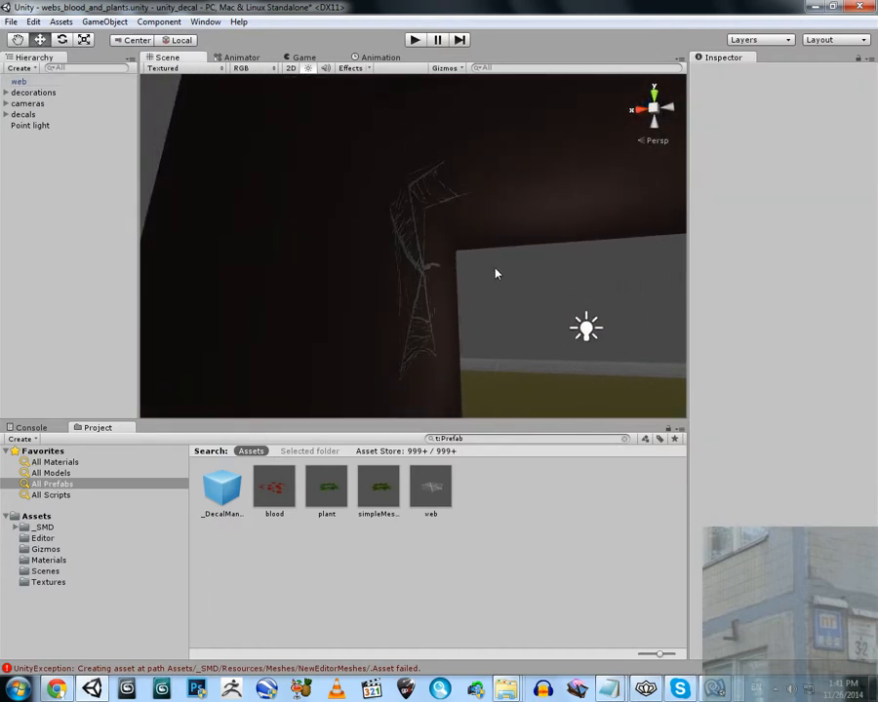
Delete the web decal placed on the brown wall and ceiling corner
{"action": "left_click_drag", "start_coordinate": [496, 274], "coordinate": [494, 223], "text": "alt"}
{"action": "left_click", "coordinate": [480, 249]}
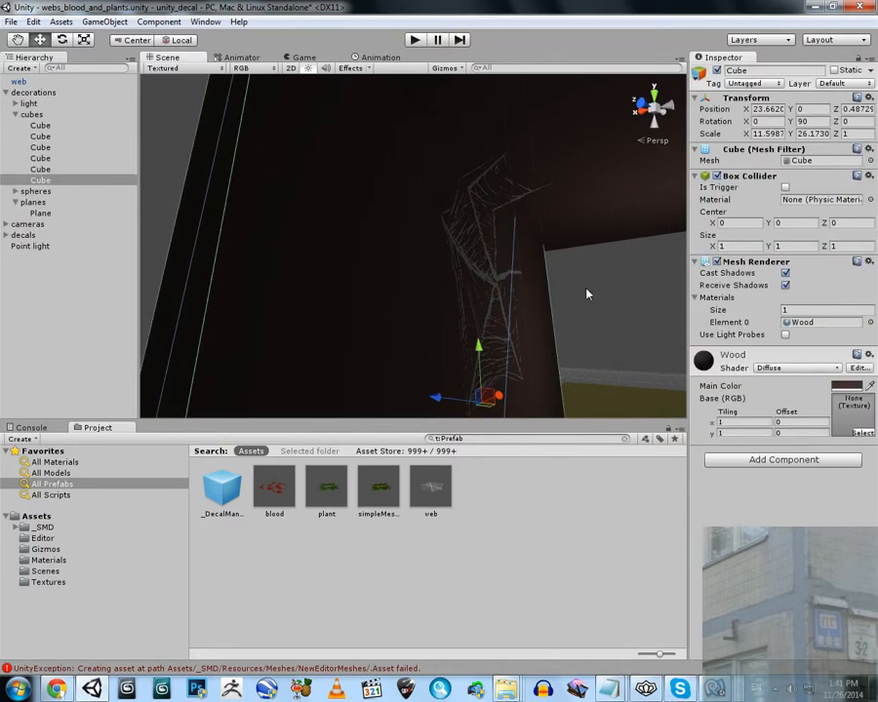
{"action": "left_click", "coordinate": [496, 281]}
{"action": "left_click_drag", "start_coordinate": [425, 487], "coordinate": [466, 270]}
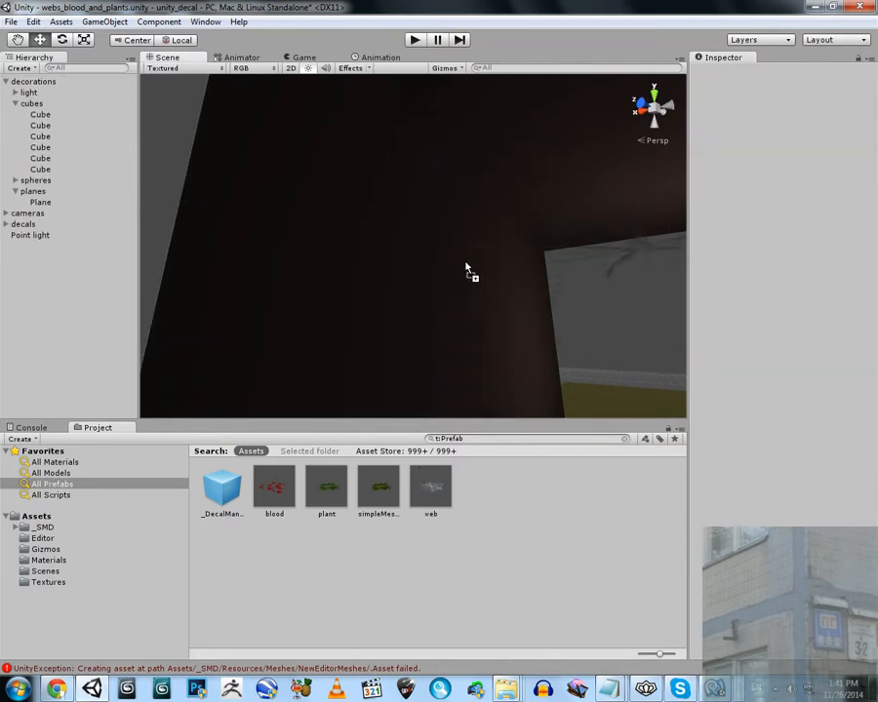
{"action": "left_click_drag", "start_coordinate": [467, 224], "coordinate": [420, 230]}
{"action": "right_click_drag", "start_coordinate": [420, 230], "coordinate": [444, 220]}
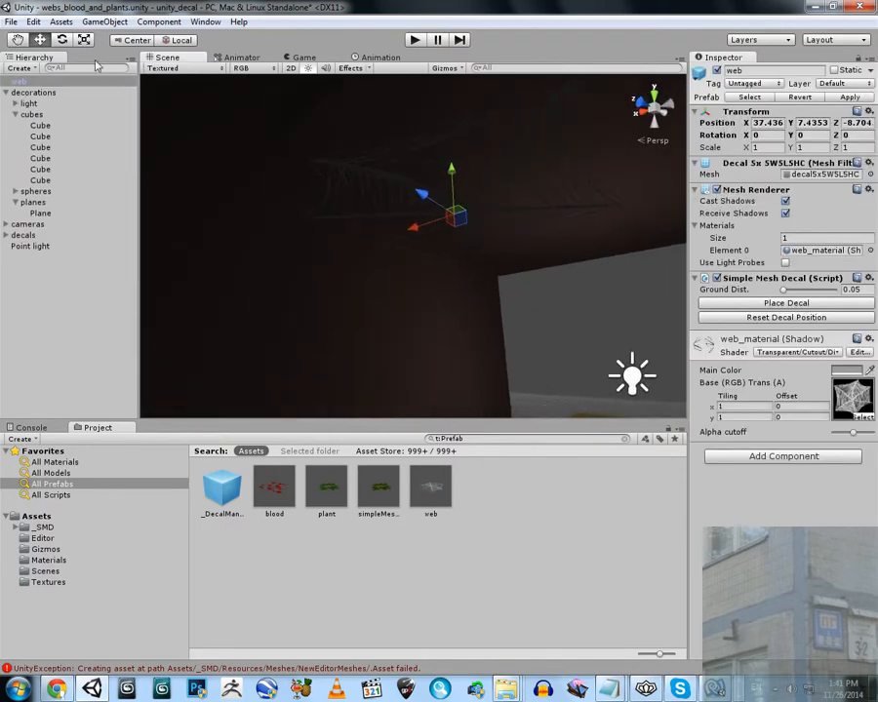
{"action": "key", "text": "e"}
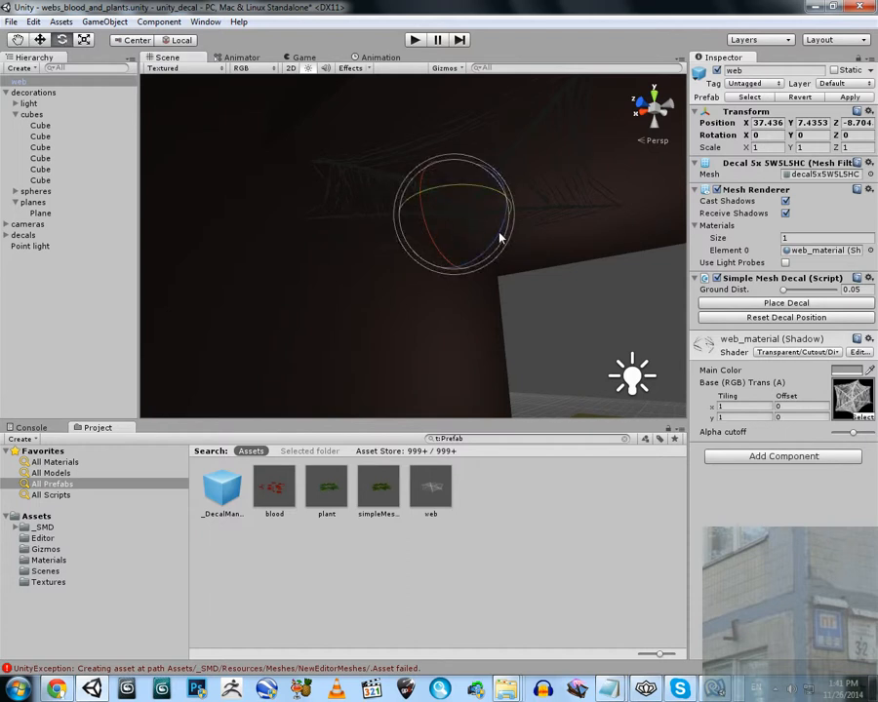
{"action": "left_click_drag", "start_coordinate": [500, 237], "coordinate": [520, 114]}
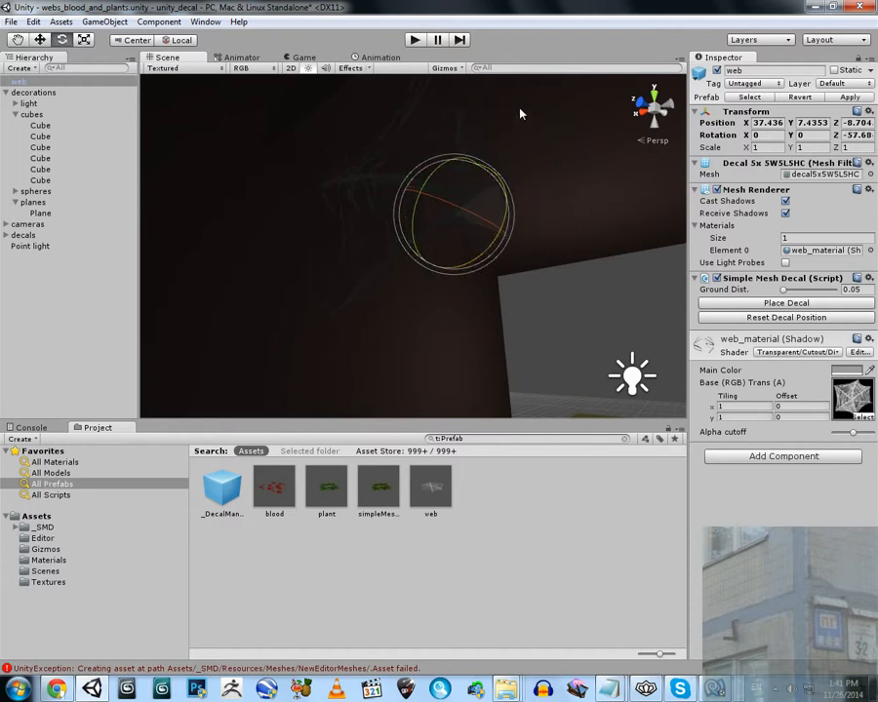
{"action": "right_click_drag", "start_coordinate": [504, 178], "coordinate": [469, 213]}
{"action": "key", "text": "Delete"}
Add a new web prefab by the brown wall, rotate it to about 113 degrees around Z, and scale it uniformly to about 0.47
{"action": "left_click_drag", "start_coordinate": [431, 486], "coordinate": [503, 385]}
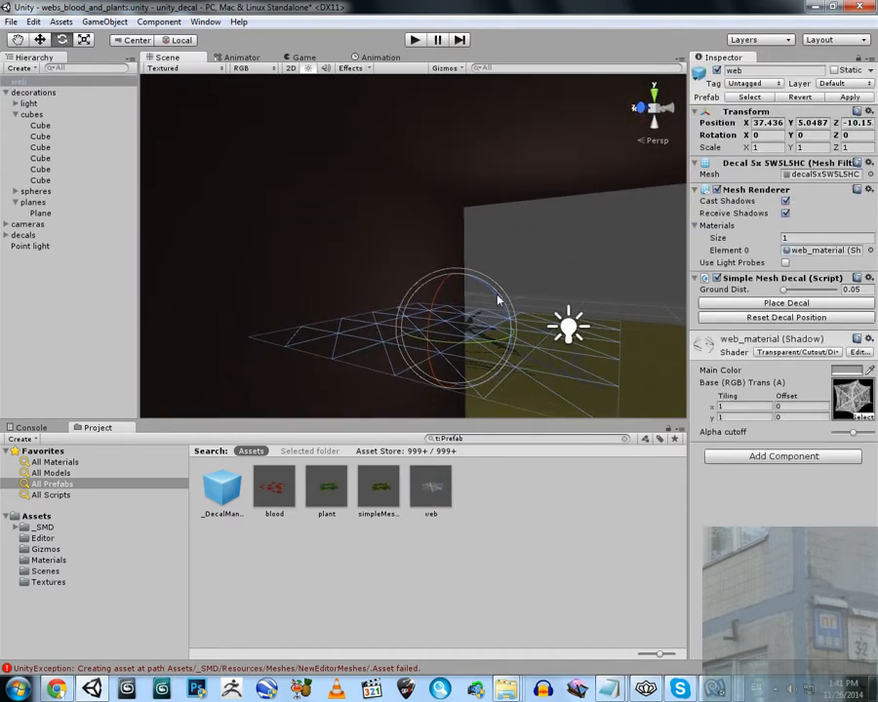
{"action": "left_click_drag", "start_coordinate": [498, 301], "coordinate": [253, 105]}
{"action": "left_click", "coordinate": [83, 40]}
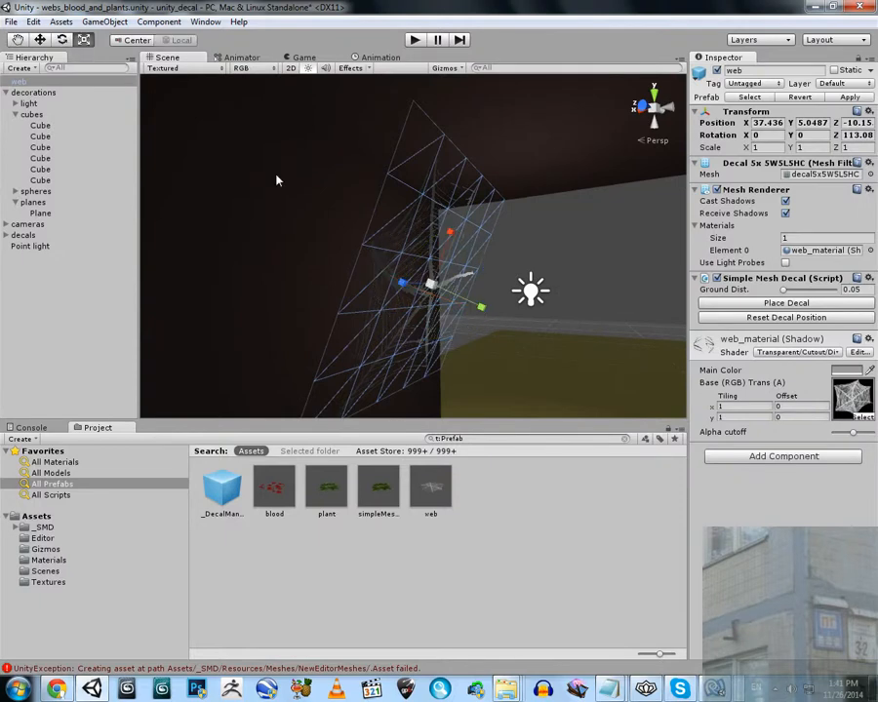
{"action": "left_click_drag", "start_coordinate": [431, 286], "coordinate": [337, 249]}
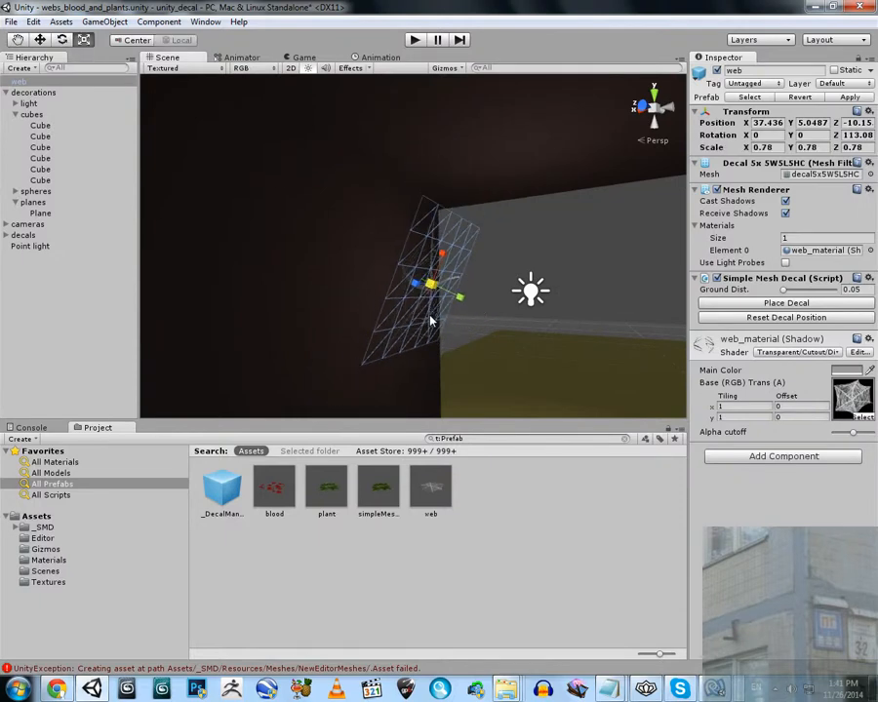
Move the small web into the wall and ceiling corner, about X 38.8 and Y 7.5, and rotate it to about 129 degrees around Z
{"action": "left_click", "coordinate": [40, 40]}
{"action": "left_click_drag", "start_coordinate": [445, 246], "coordinate": [412, 198]}
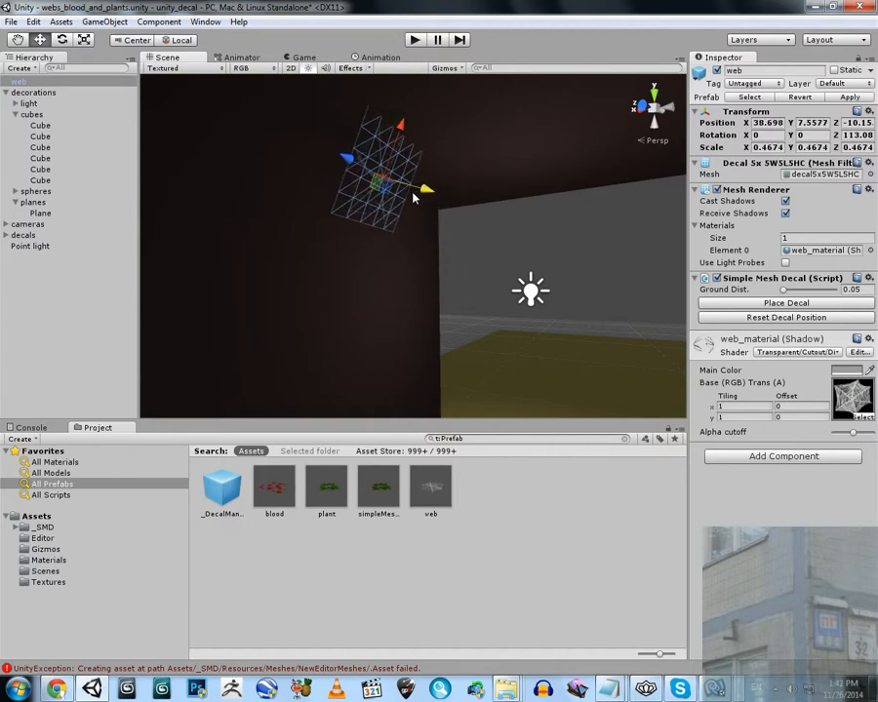
{"action": "left_click_drag", "start_coordinate": [404, 131], "coordinate": [402, 125]}
{"action": "left_click", "coordinate": [61, 40]}
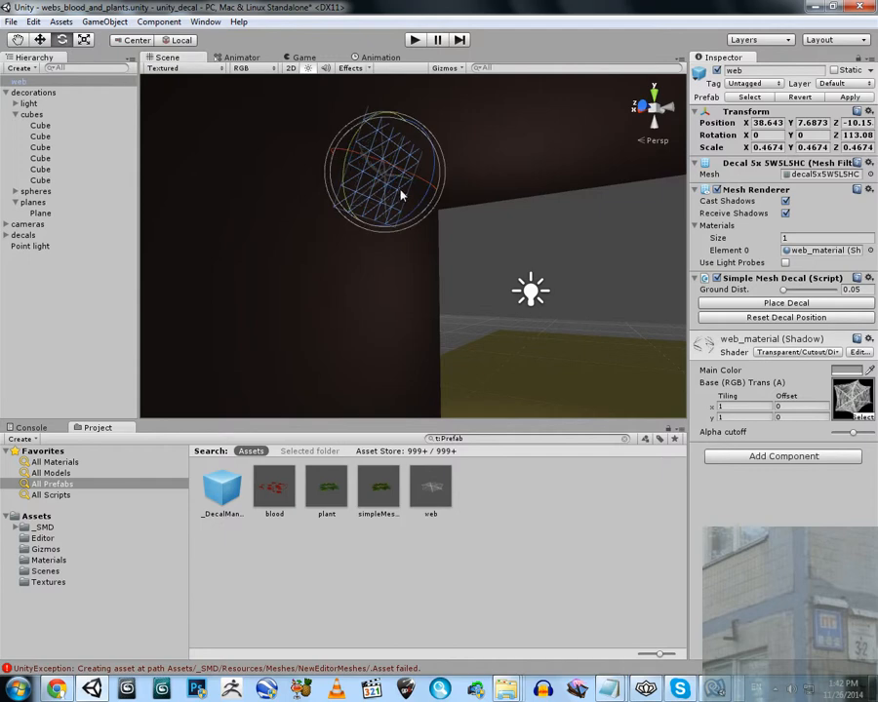
{"action": "left_click_drag", "start_coordinate": [422, 208], "coordinate": [411, 238]}
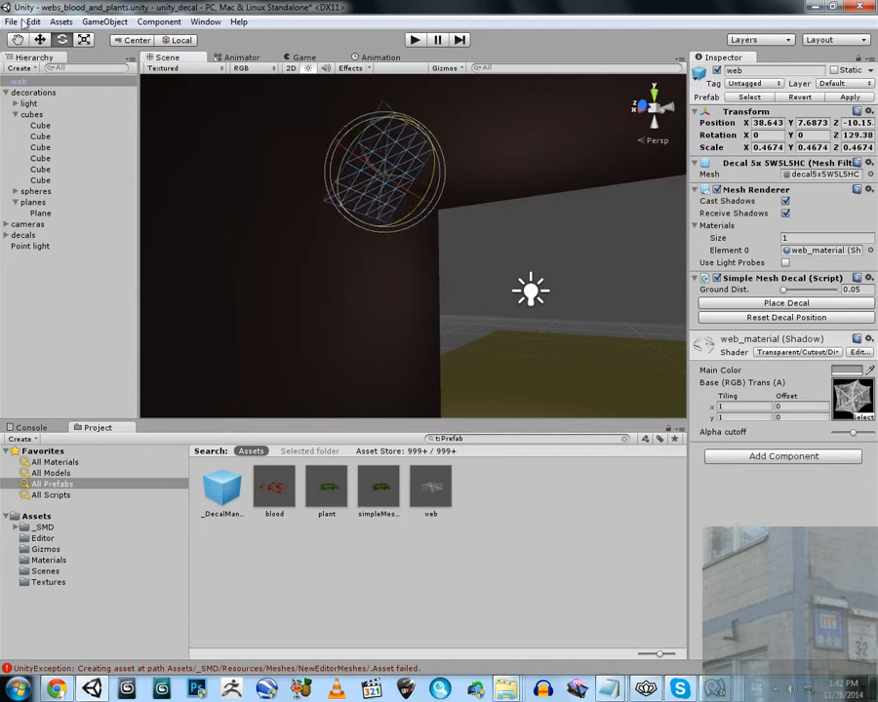
{"action": "key", "text": "w"}
{"action": "left_click_drag", "start_coordinate": [403, 141], "coordinate": [404, 149]}
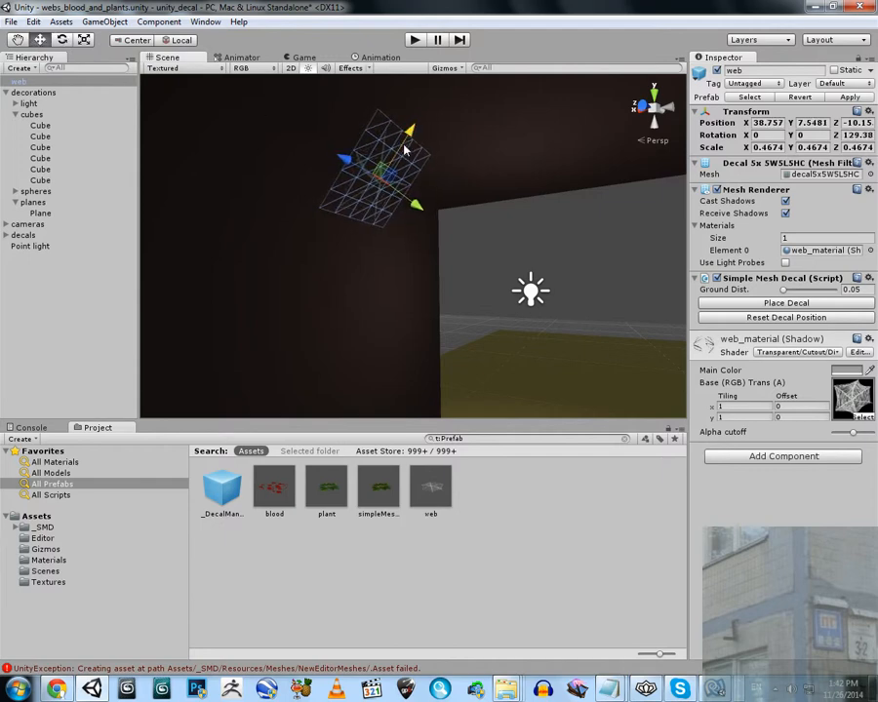
Place the small web decal on the wall and ceiling surfaces and examine it up close
{"action": "left_click", "coordinate": [800, 304]}
{"action": "key", "text": "w"}
{"action": "right_click_drag", "start_coordinate": [417, 206], "coordinate": [429, 163]}
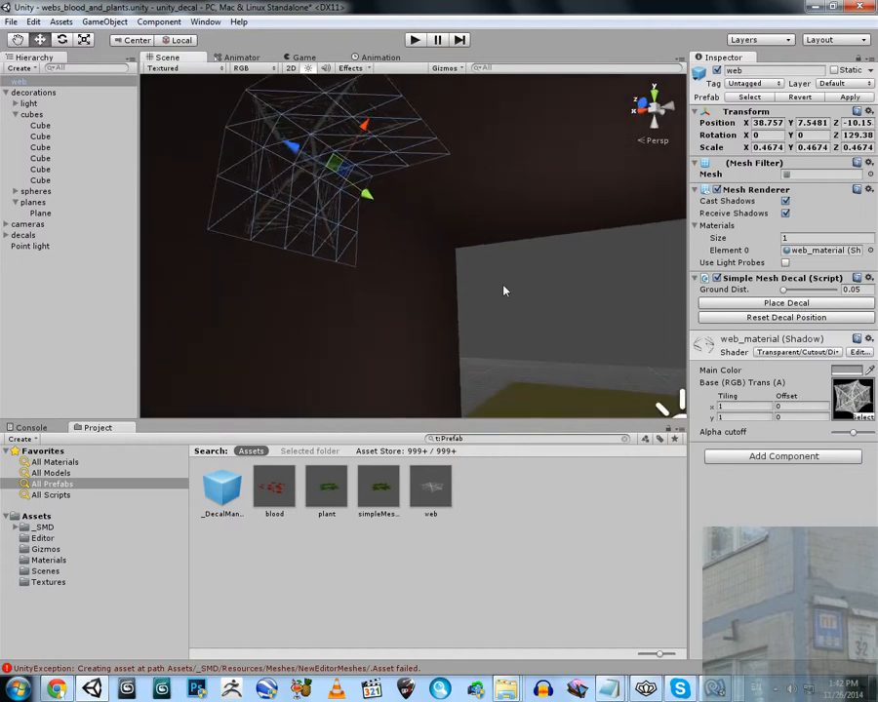
{"action": "left_click", "coordinate": [503, 289]}
{"action": "right_click_drag", "start_coordinate": [503, 290], "coordinate": [454, 237]}
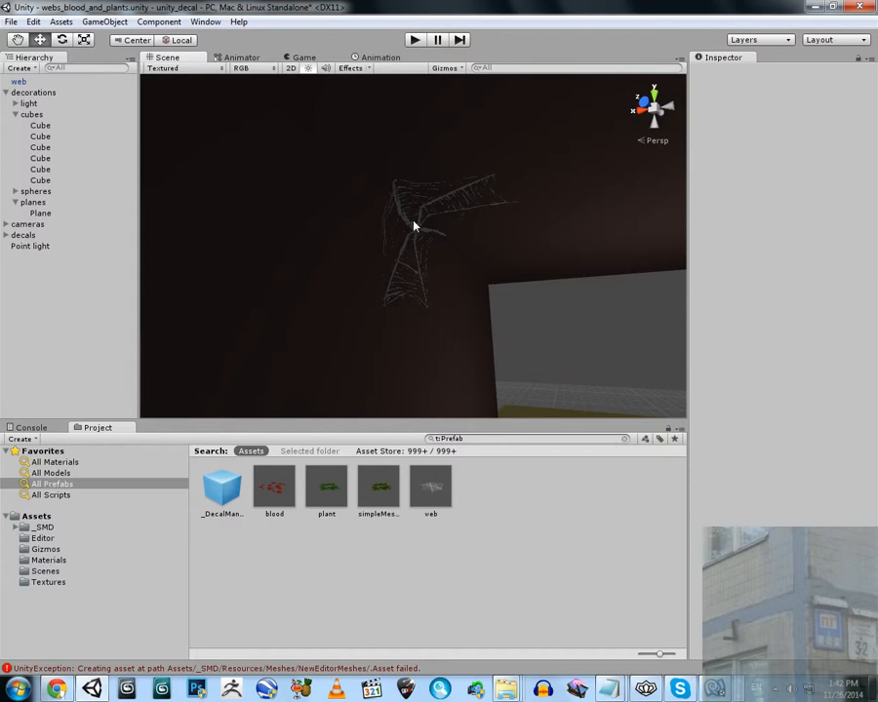
{"action": "scroll", "coordinate": [400, 203], "scroll_direction": "up", "scroll_amount": 2}
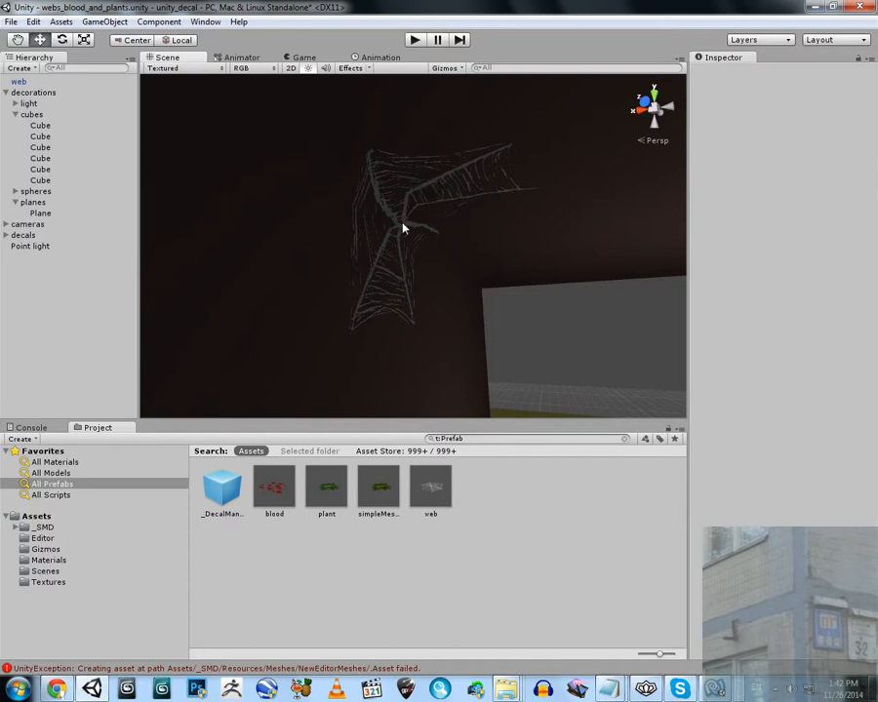
Delete the small web decal from the corner under the ceiling
{"action": "left_click_drag", "start_coordinate": [403, 229], "coordinate": [591, 318], "text": "alt"}
{"action": "left_click", "coordinate": [406, 200]}
{"action": "key", "text": "Delete"}
Duplicate the blueish wall cube, narrow the copy to about 5.03 in X, and move it against the brown wall, at about X 21.59
{"action": "left_click", "coordinate": [591, 318]}
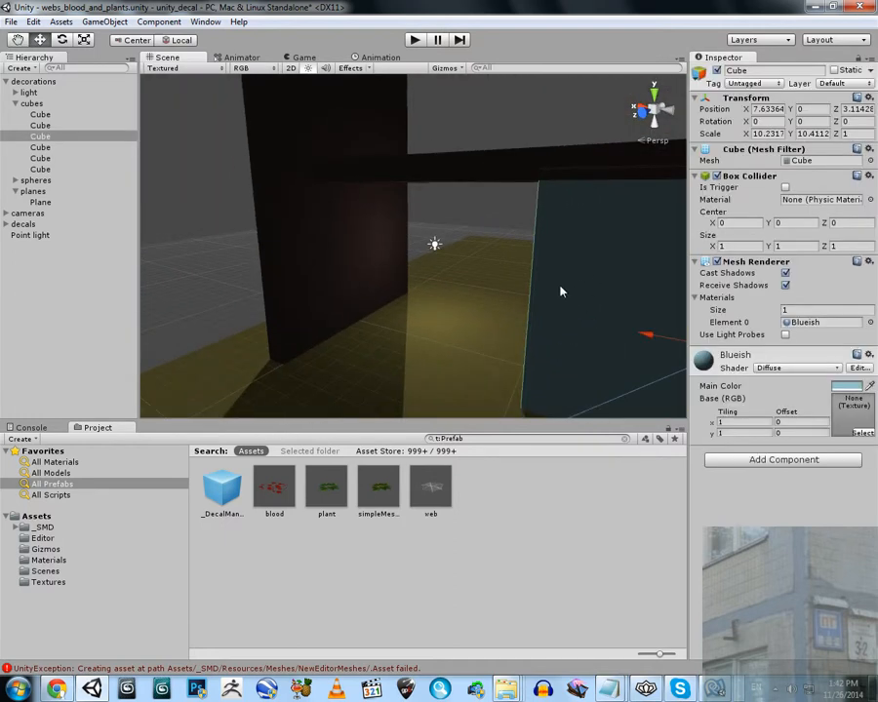
{"action": "key", "text": "f"}
{"action": "left_click_drag", "start_coordinate": [411, 289], "coordinate": [552, 237]}
{"action": "left_click", "coordinate": [84, 42]}
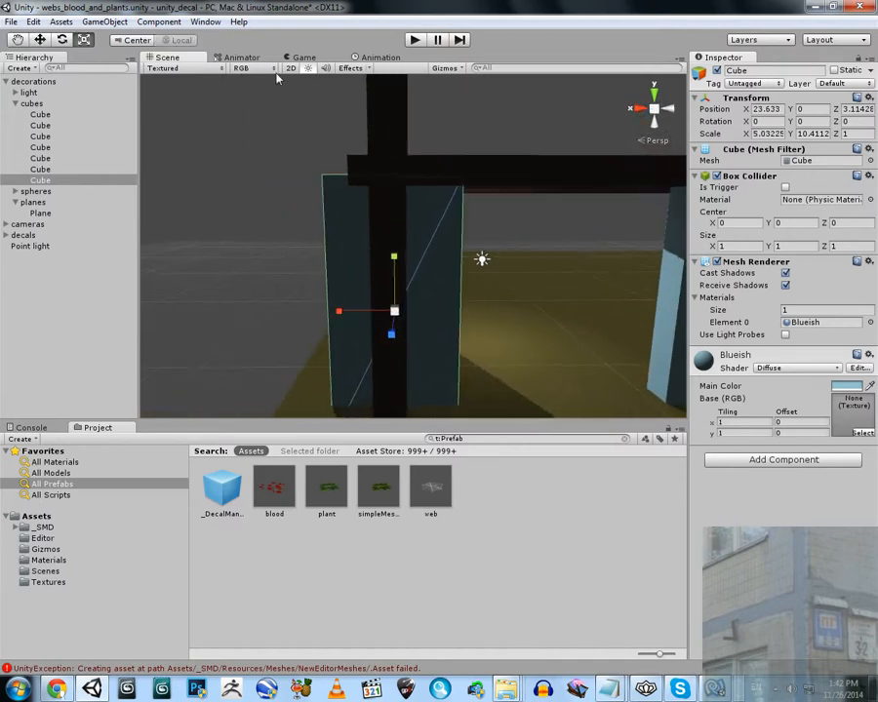
{"action": "left_click", "coordinate": [42, 41]}
{"action": "left_click_drag", "start_coordinate": [344, 311], "coordinate": [413, 318]}
Add a web prefab in the new wall corner, rotate it to about -37 degrees around Y and 88 around Z, and scale it uniformly to about 0.44
{"action": "left_click_drag", "start_coordinate": [478, 305], "coordinate": [400, 339], "text": "alt"}
{"action": "key", "text": "e"}
{"action": "left_click_drag", "start_coordinate": [444, 219], "coordinate": [488, 228]}
{"action": "left_click", "coordinate": [86, 40]}
{"action": "left_click_drag", "start_coordinate": [398, 226], "coordinate": [150, 110]}
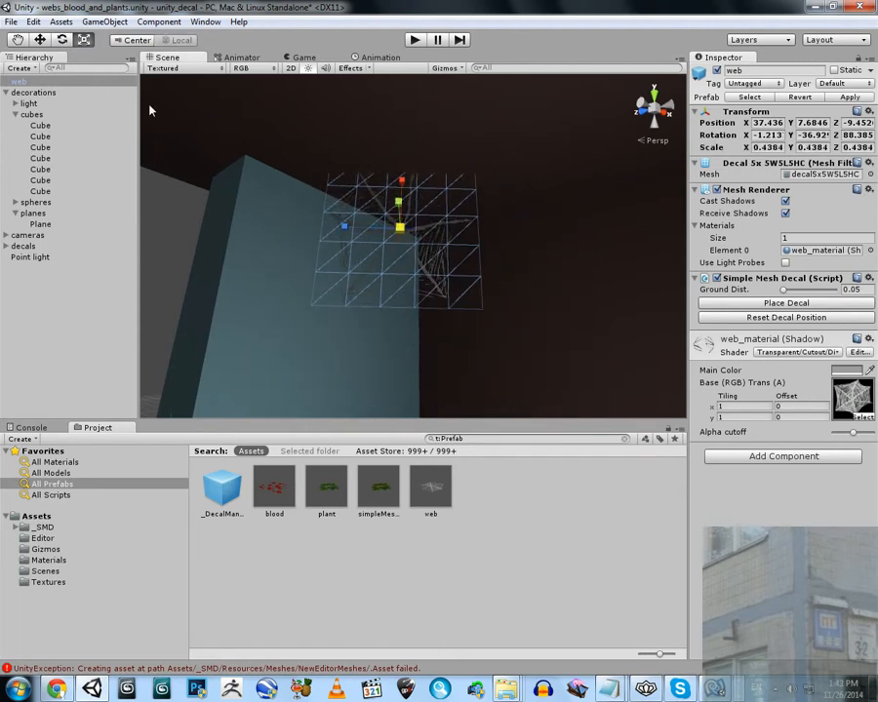
Move the web into the upper corner, about X 37.7, Y 7.4, Z -9.7, and rotate it to about 103 degrees around Z
{"action": "left_click", "coordinate": [40, 40]}
{"action": "left_click_drag", "start_coordinate": [363, 229], "coordinate": [445, 251]}
{"action": "left_click", "coordinate": [61, 40]}
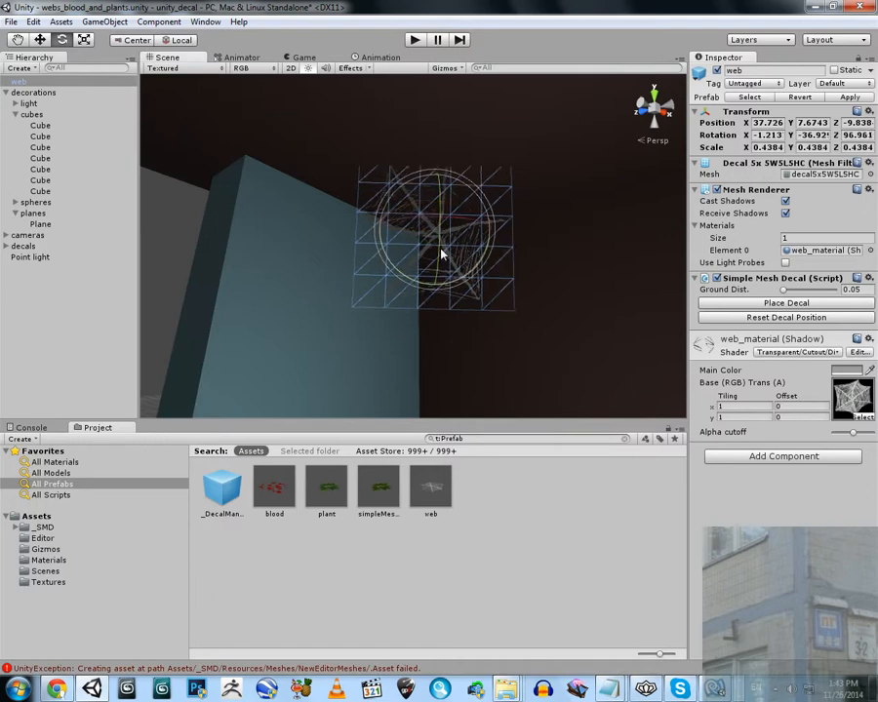
{"action": "left_click", "coordinate": [40, 40]}
{"action": "left_click_drag", "start_coordinate": [435, 178], "coordinate": [435, 195]}
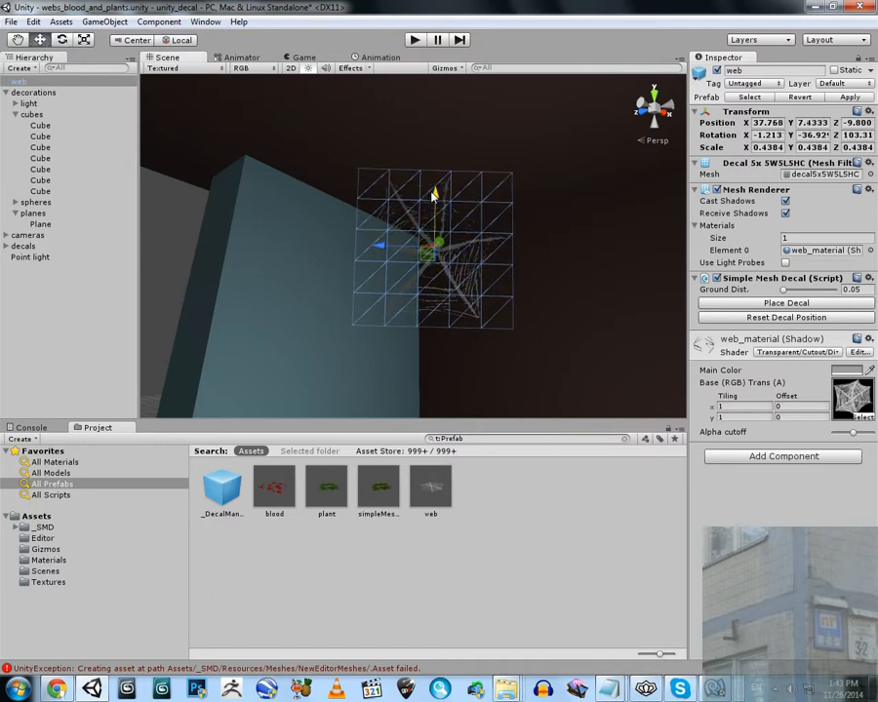
{"action": "left_click", "coordinate": [390, 243]}
{"action": "left_click", "coordinate": [441, 244]}
{"action": "left_click_drag", "start_coordinate": [394, 248], "coordinate": [383, 249]}
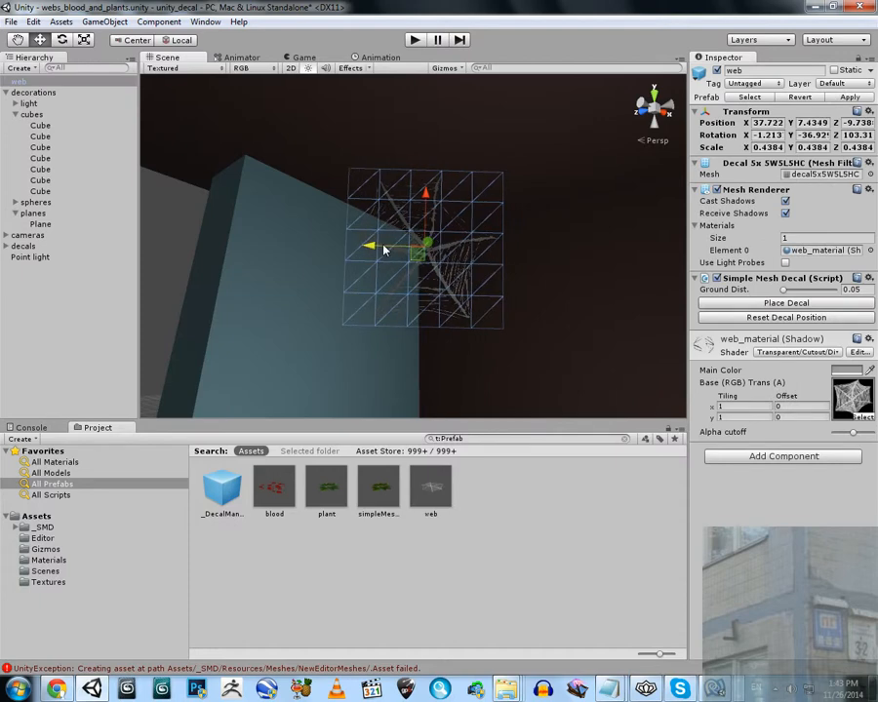
Place the web decal on the blue wall, brown wall and ceiling, and view it from the room
{"action": "left_click", "coordinate": [754, 302]}
{"action": "right_click_drag", "start_coordinate": [389, 231], "coordinate": [605, 430]}
{"action": "left_click", "coordinate": [279, 171]}
{"action": "key", "text": "w"}
Move the point light close to the corner web, to about X 37.84, Y 7.63, Z -10.42
{"action": "left_click", "coordinate": [512, 344]}
{"action": "key", "text": "f"}
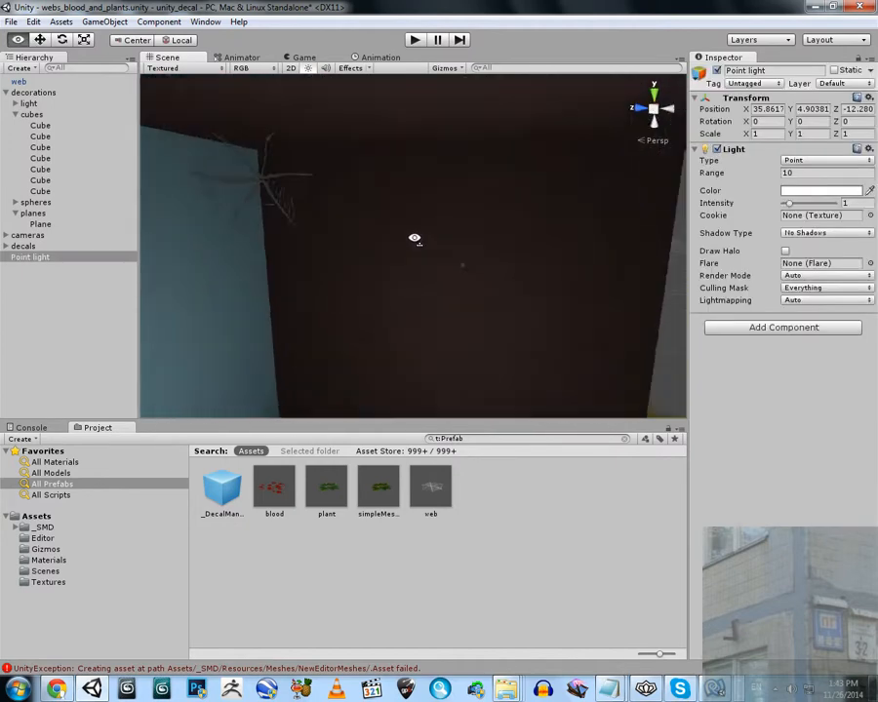
{"action": "left_click_drag", "start_coordinate": [412, 285], "coordinate": [367, 191]}
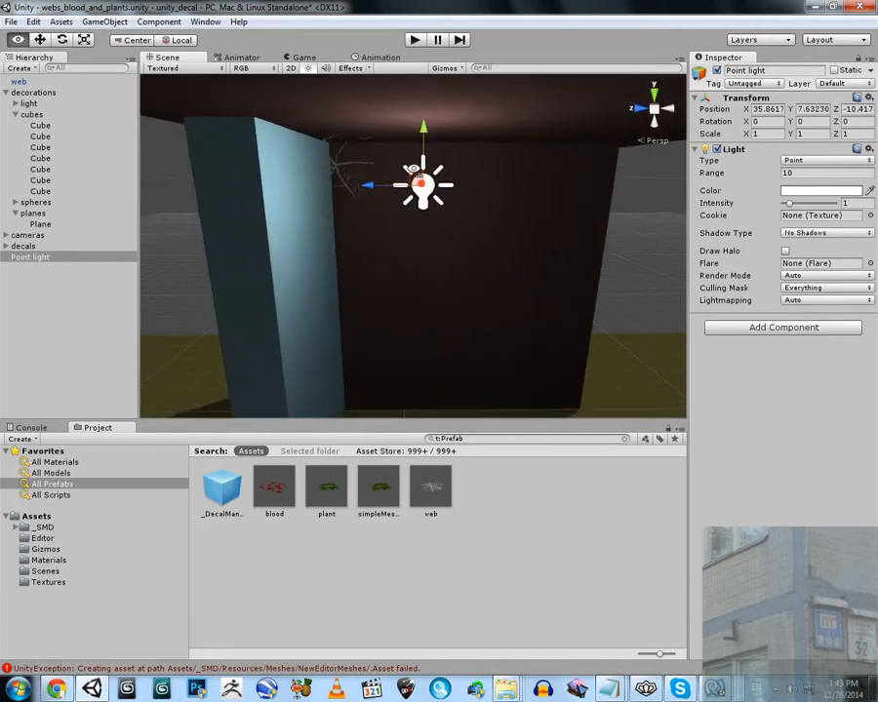
{"action": "right_click_drag", "start_coordinate": [363, 186], "coordinate": [410, 190]}
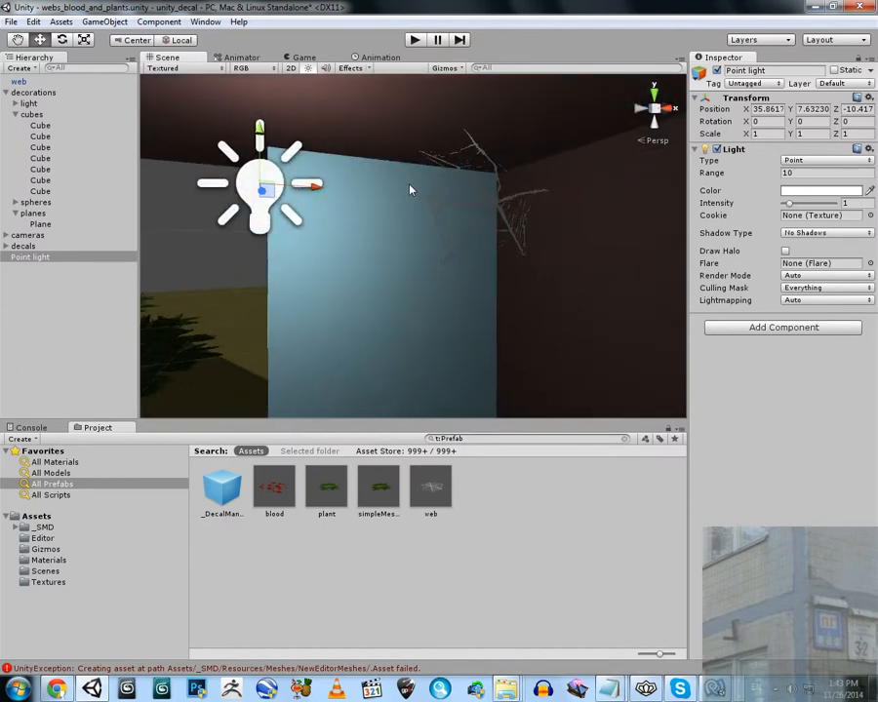
{"action": "left_click_drag", "start_coordinate": [323, 190], "coordinate": [554, 224]}
{"action": "right_click_drag", "start_coordinate": [429, 232], "coordinate": [500, 209]}
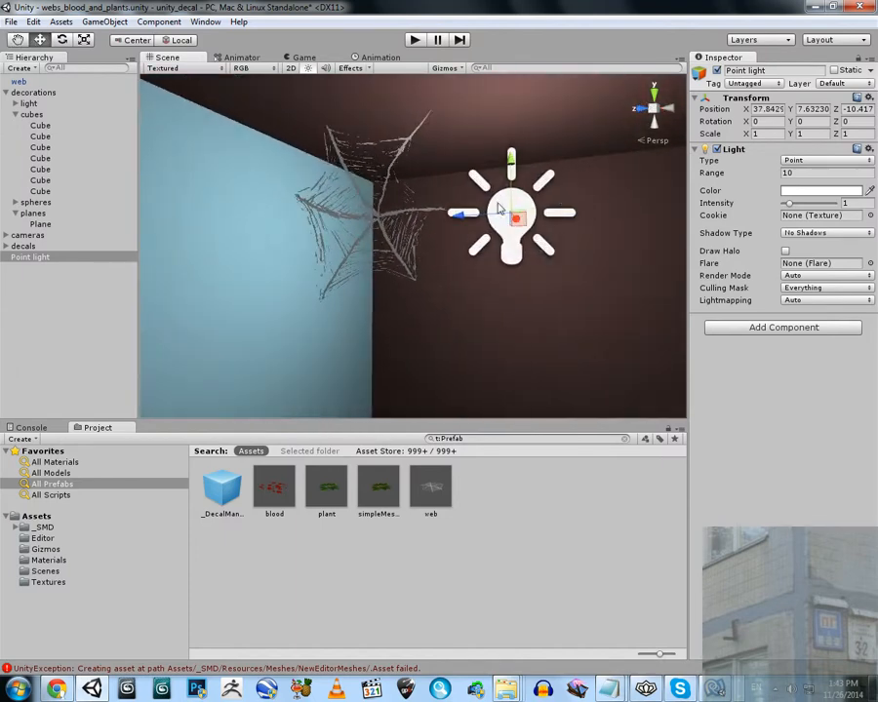
Switch the corner web between web_material 01 and web_material (Shadow) to compare them, finishing on web_material (Shadow)
{"action": "left_click", "coordinate": [349, 181]}
{"action": "left_click", "coordinate": [405, 149]}
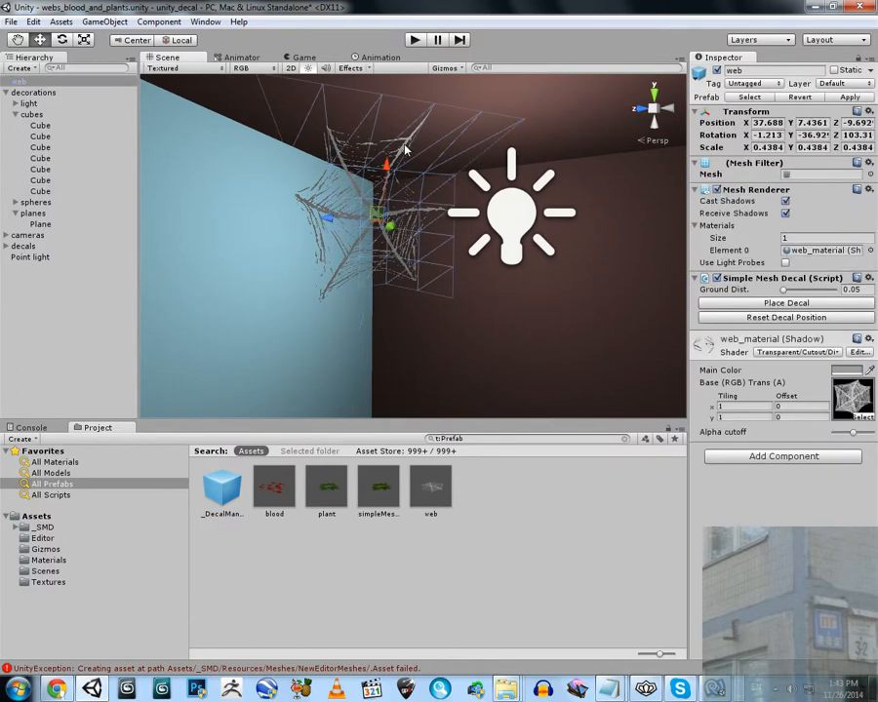
{"action": "left_click", "coordinate": [867, 251]}
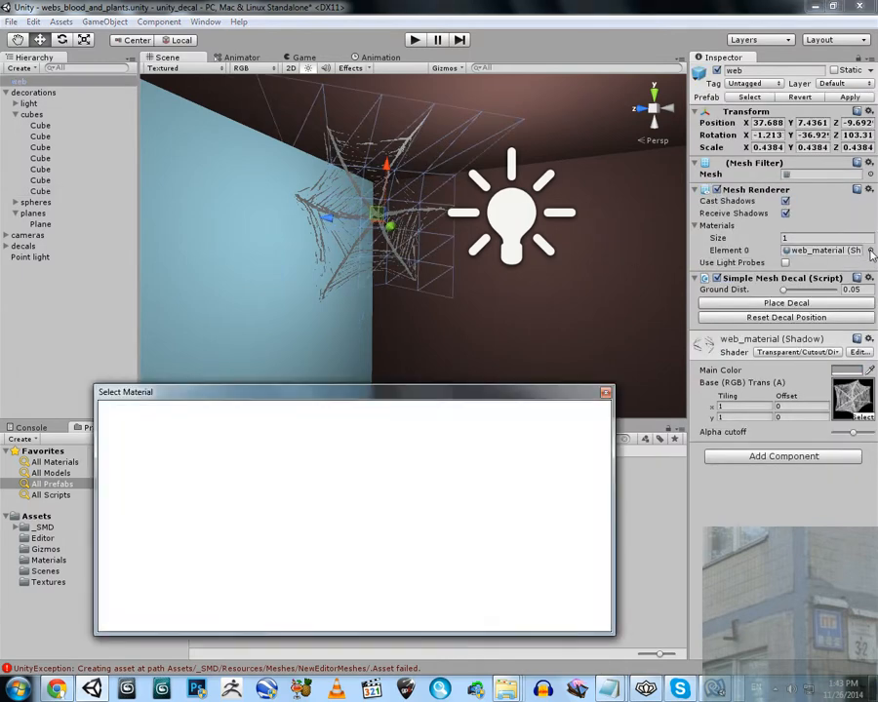
{"action": "left_click", "coordinate": [578, 454]}
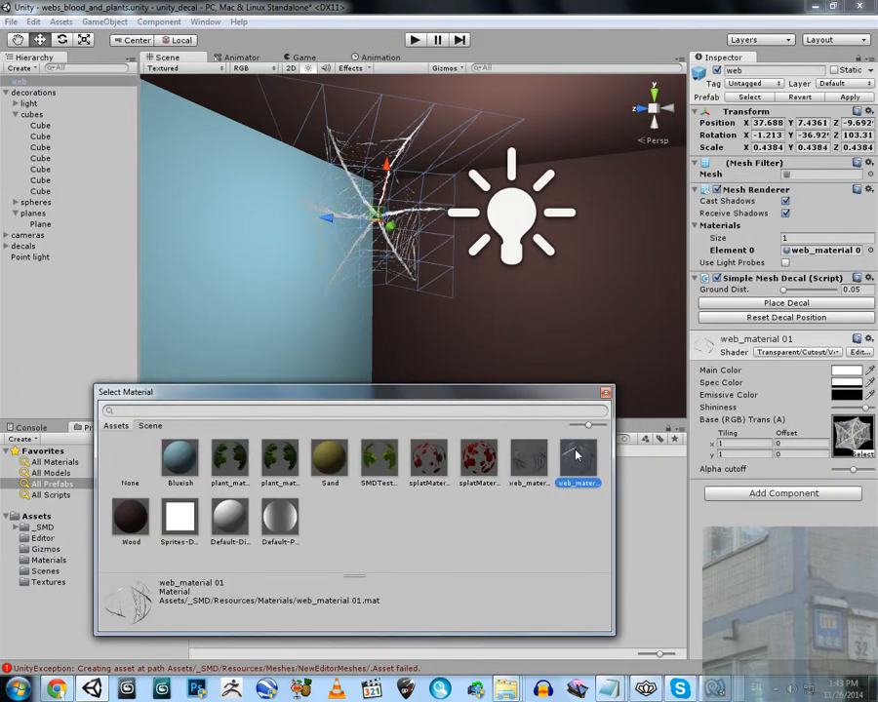
{"action": "left_click", "coordinate": [527, 456]}
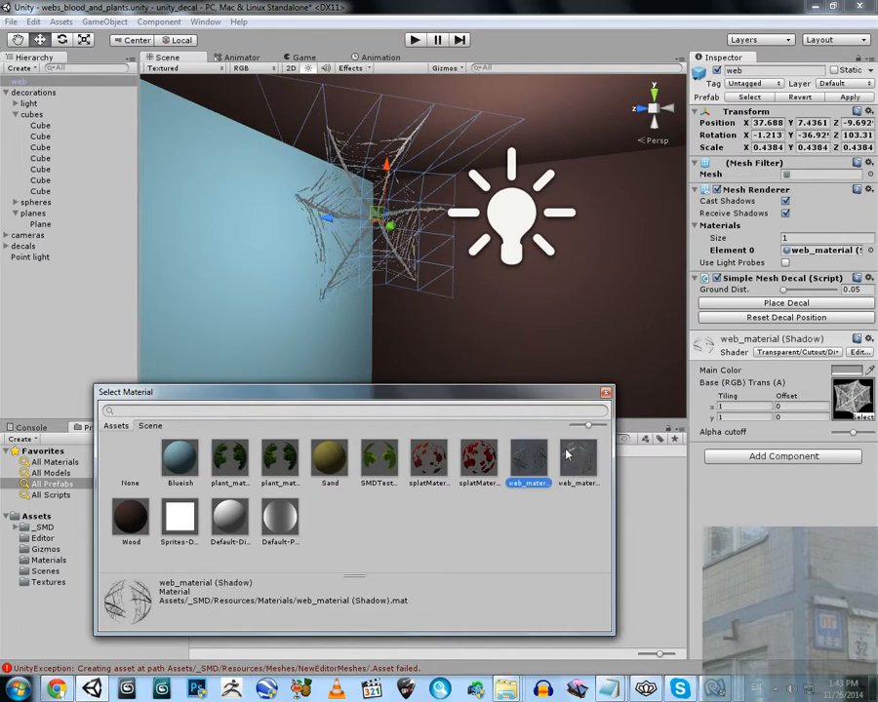
{"action": "left_click", "coordinate": [567, 454]}
{"action": "left_click", "coordinate": [542, 452]}
{"action": "left_click", "coordinate": [565, 449]}
{"action": "left_click", "coordinate": [529, 447]}
Set the point light's shadow type to Soft Shadows and examine the web in the corner
{"action": "left_click", "coordinate": [513, 209]}
{"action": "left_click", "coordinate": [514, 204]}
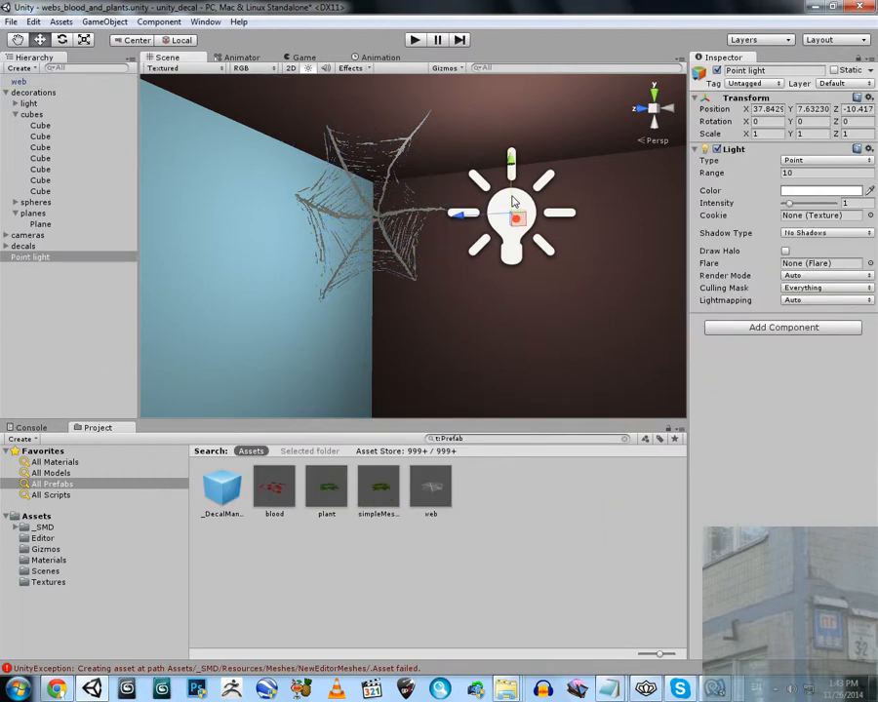
{"action": "left_click", "coordinate": [797, 231]}
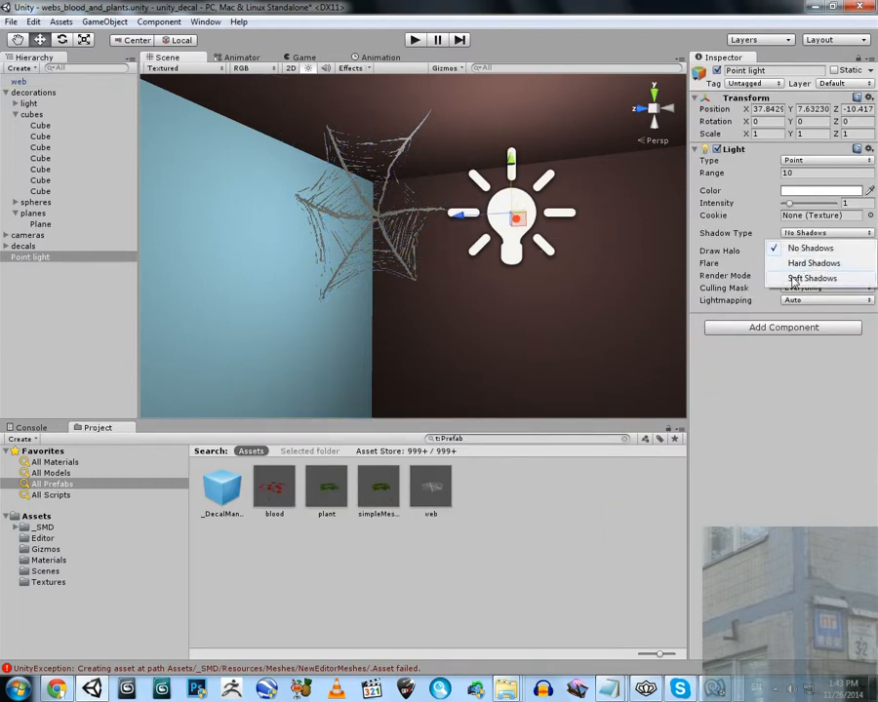
{"action": "left_click", "coordinate": [793, 278]}
{"action": "right_click_drag", "start_coordinate": [451, 211], "coordinate": [410, 236]}
{"action": "left_click", "coordinate": [410, 244]}
{"action": "right_click_drag", "start_coordinate": [521, 238], "coordinate": [385, 198]}
{"action": "key", "text": "f"}
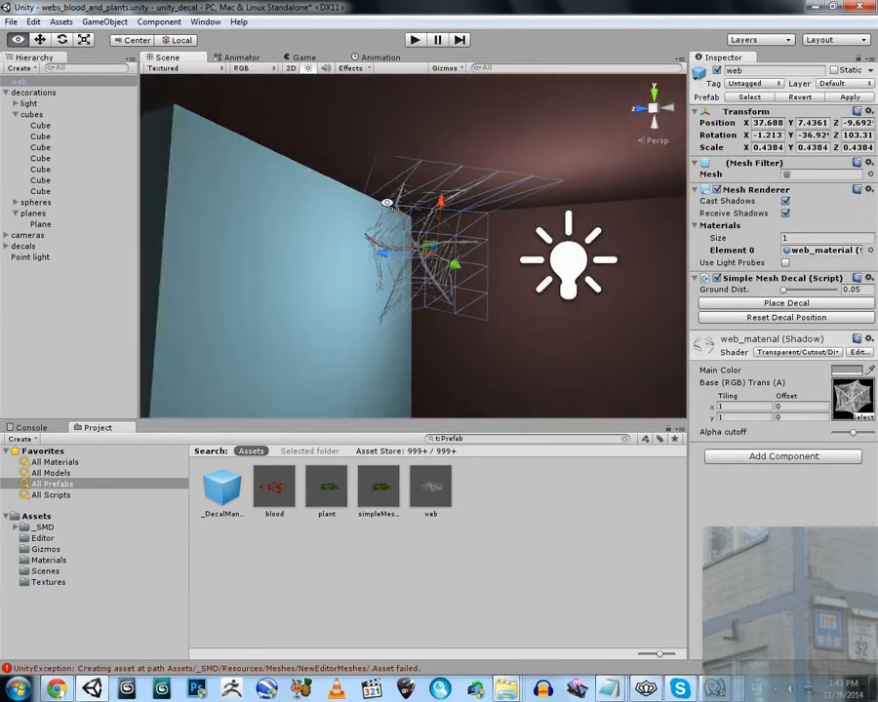
Rotate the directional light to about 6.8 degrees around X, 389.8 around Y and 11.6 around Z
{"action": "right_click_drag", "start_coordinate": [525, 247], "coordinate": [221, 353]}
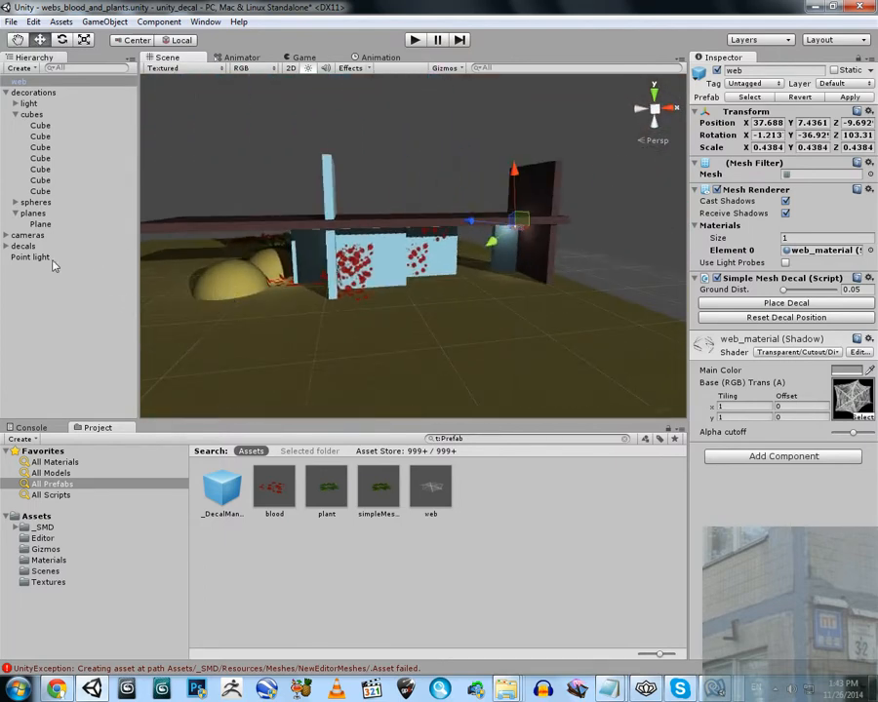
{"action": "left_click", "coordinate": [15, 103]}
{"action": "left_click", "coordinate": [60, 115]}
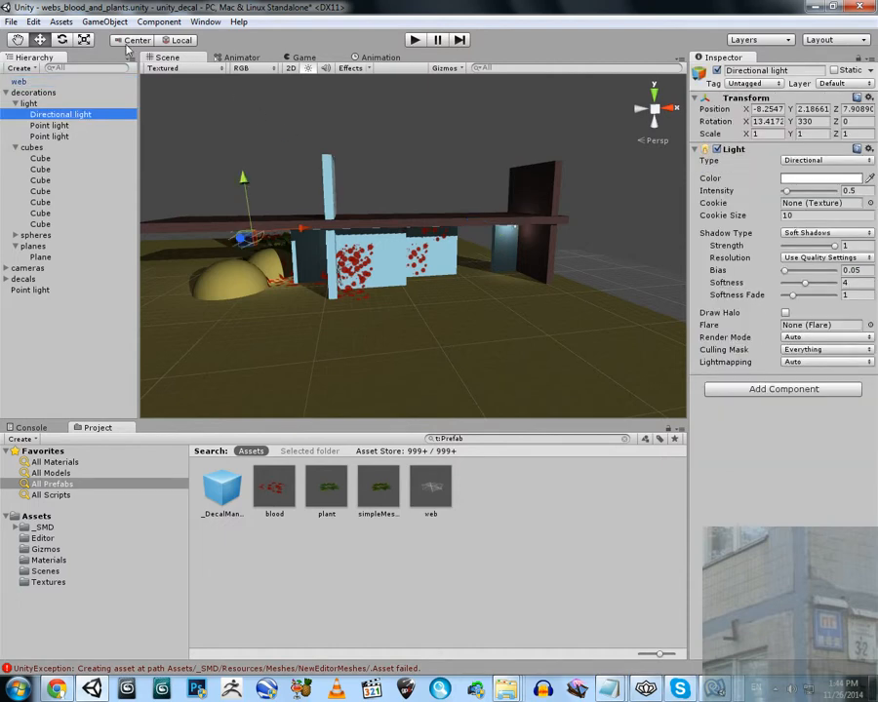
{"action": "left_click", "coordinate": [61, 40]}
{"action": "right_click_drag", "start_coordinate": [418, 168], "coordinate": [398, 170]}
{"action": "key", "text": "w"}
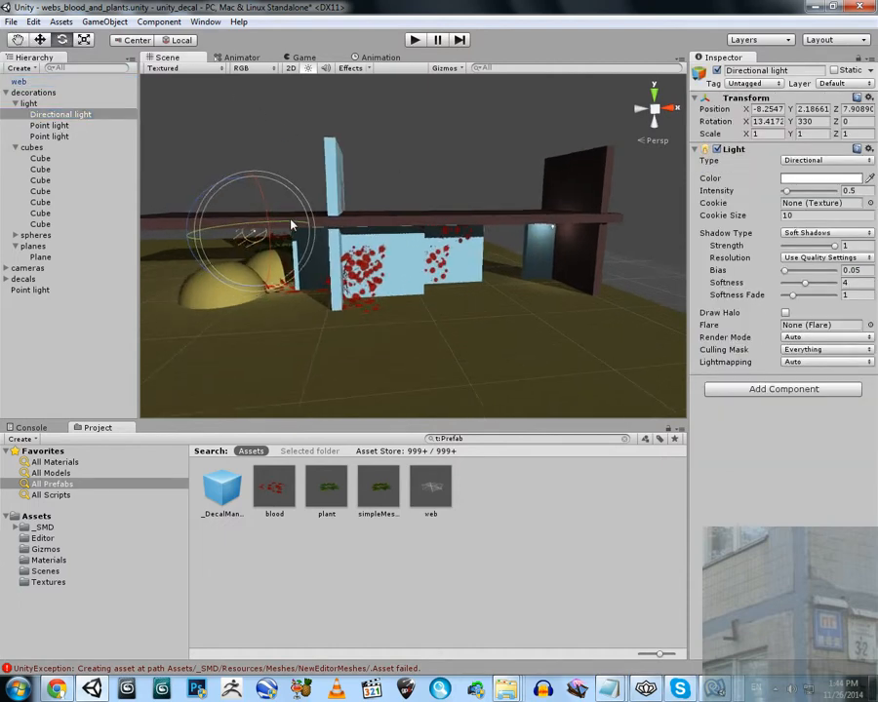
{"action": "left_click_drag", "start_coordinate": [292, 225], "coordinate": [200, 241]}
{"action": "key", "text": "w"}
Examine the corner web under the directional light and look through the Transparent Cutout shader options of its material
{"action": "right_click_drag", "start_coordinate": [473, 229], "coordinate": [630, 208]}
{"action": "key", "text": "w"}
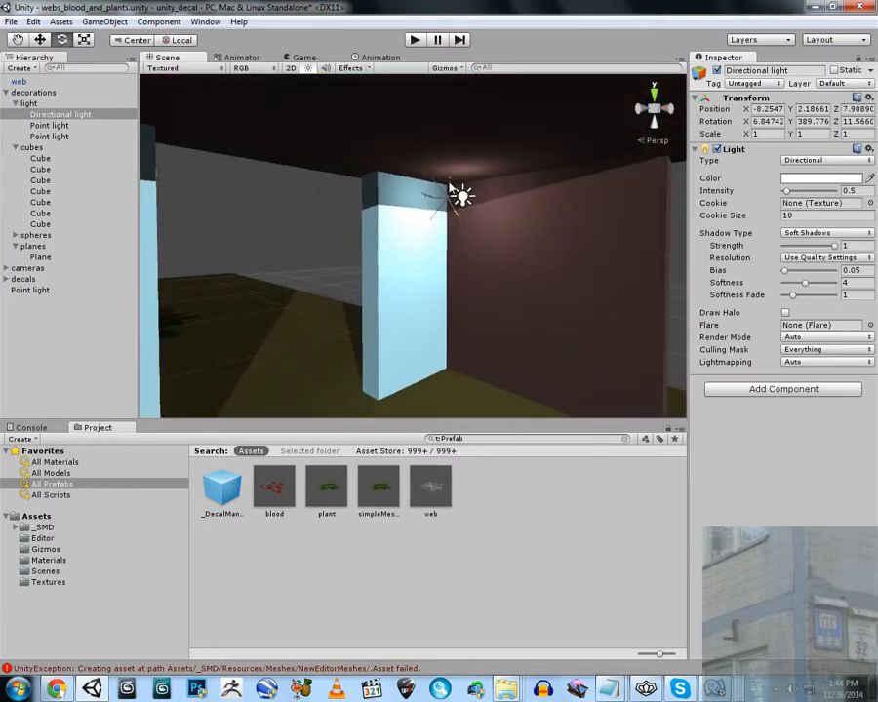
{"action": "key", "text": "w"}
{"action": "right_click_drag", "start_coordinate": [450, 188], "coordinate": [435, 157]}
{"action": "left_click", "coordinate": [428, 198]}
{"action": "left_click", "coordinate": [416, 187]}
{"action": "key", "text": "w"}
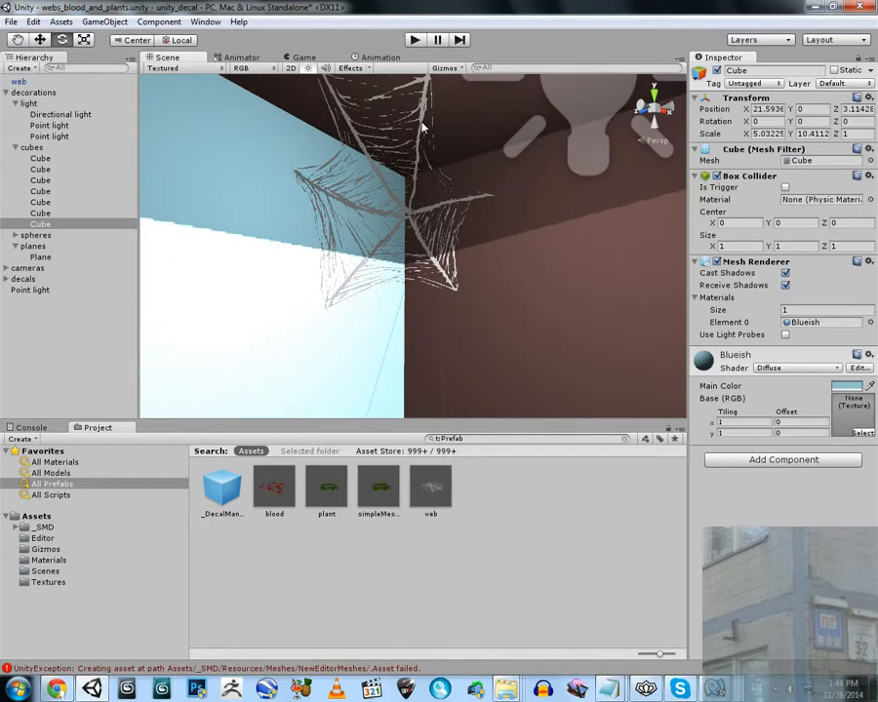
{"action": "left_click", "coordinate": [422, 127]}
{"action": "left_click", "coordinate": [795, 359]}
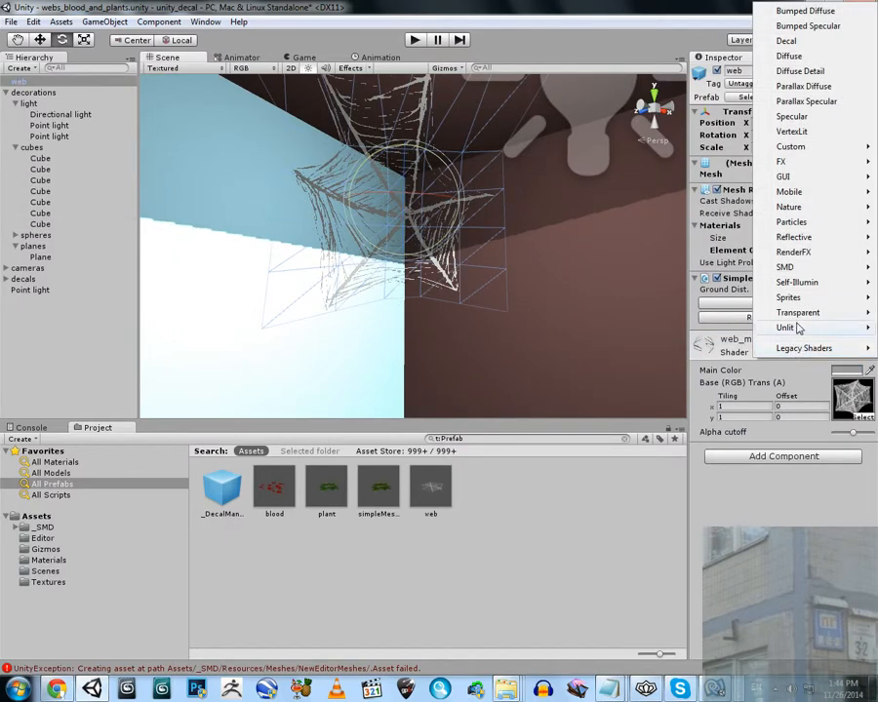
{"action": "mouse_move", "coordinate": [802, 310]}
{"action": "mouse_move", "coordinate": [686, 344]}
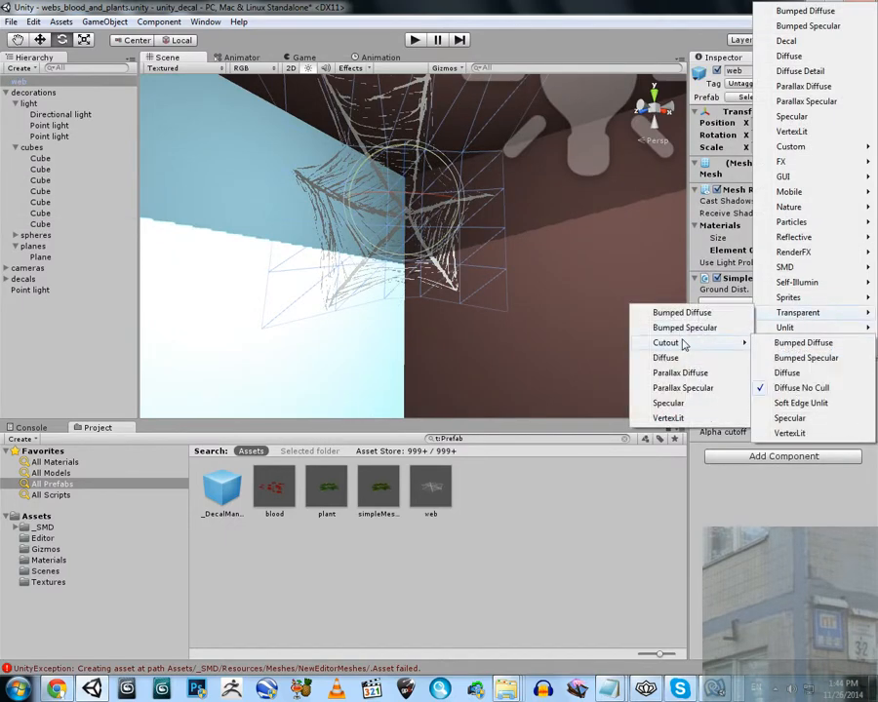
{"action": "left_click", "coordinate": [630, 7]}
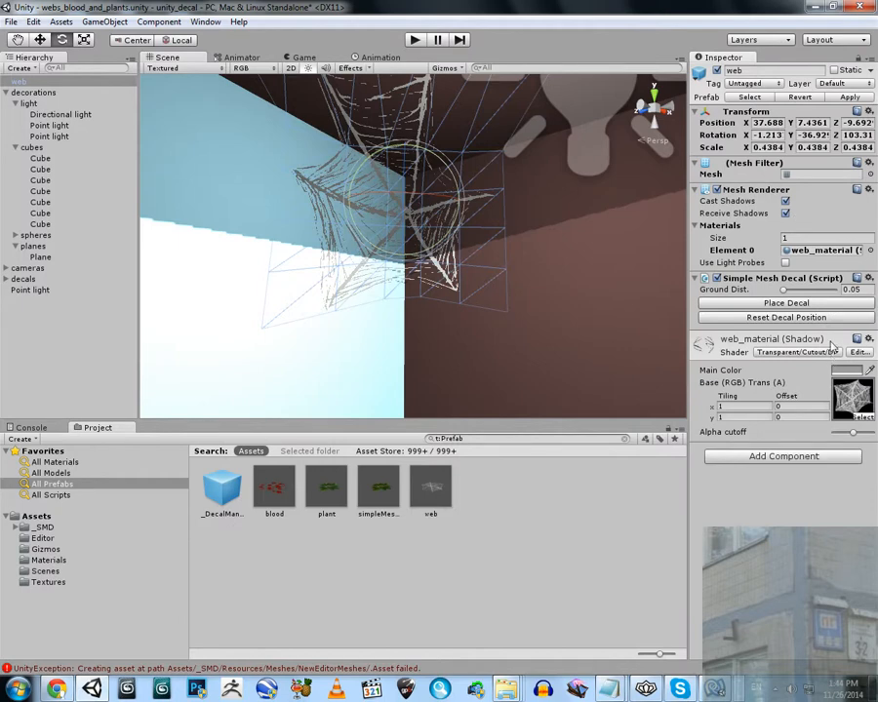
Try web_material 01 on the web, restore web_material (Shadow), and inspect the thread shadows on the walls up close
{"action": "left_click", "coordinate": [869, 251]}
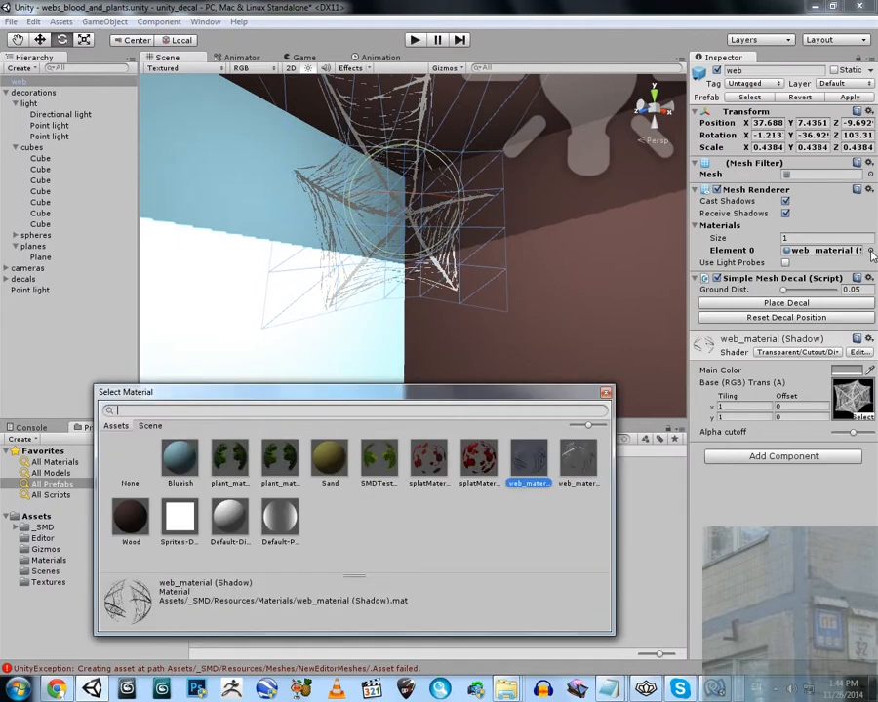
{"action": "left_click", "coordinate": [577, 459]}
{"action": "left_click", "coordinate": [529, 459]}
{"action": "left_click", "coordinate": [605, 394]}
{"action": "key", "text": "w"}
{"action": "right_click_drag", "start_coordinate": [402, 226], "coordinate": [427, 272]}
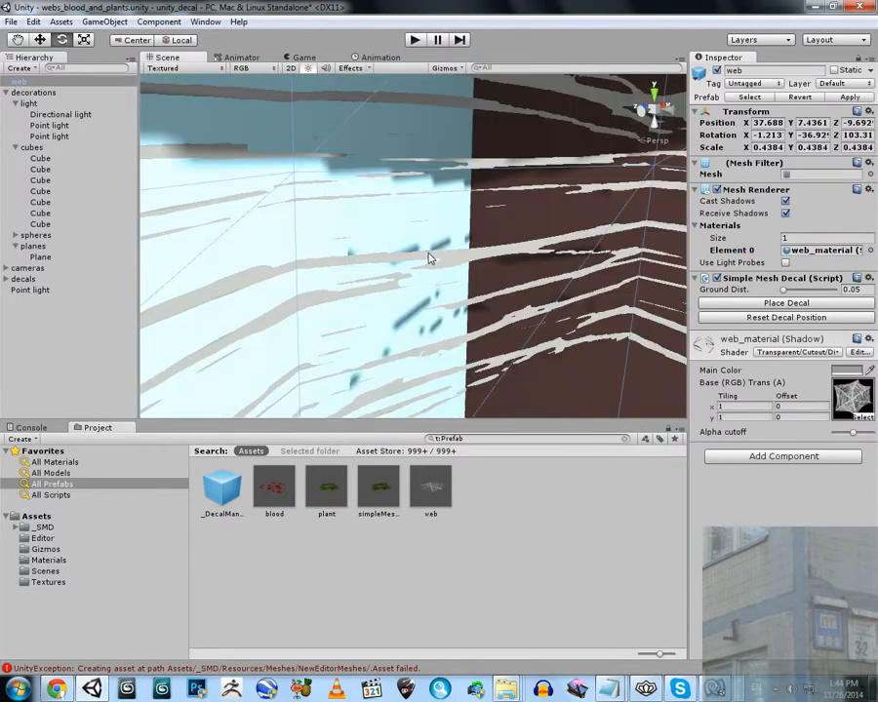
{"action": "right_click_drag", "start_coordinate": [444, 252], "coordinate": [234, 234]}
Lower the directional light's angle by rotating it to about 1.5 degrees around X, 388.7 around Y and 11.5 around Z
{"action": "key", "text": "s"}
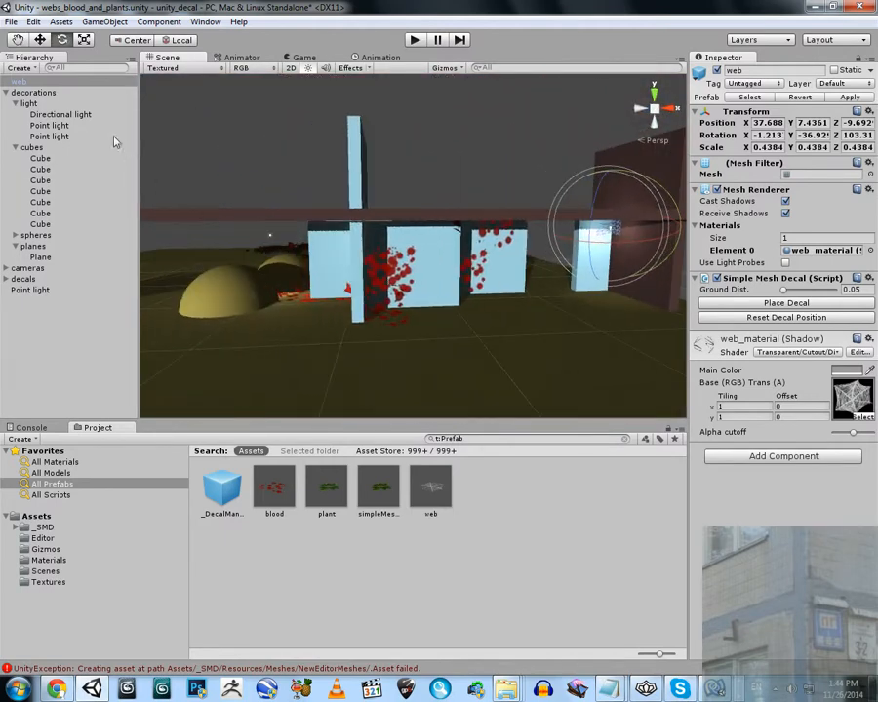
{"action": "left_click", "coordinate": [78, 115]}
{"action": "right_click_drag", "start_coordinate": [239, 158], "coordinate": [390, 239]}
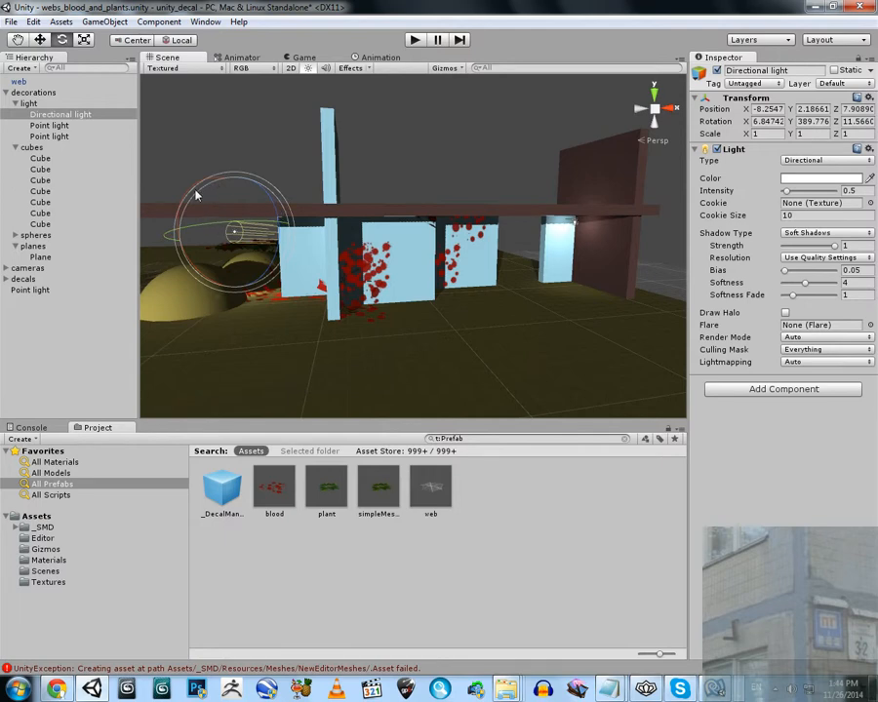
{"action": "left_click_drag", "start_coordinate": [195, 195], "coordinate": [205, 223]}
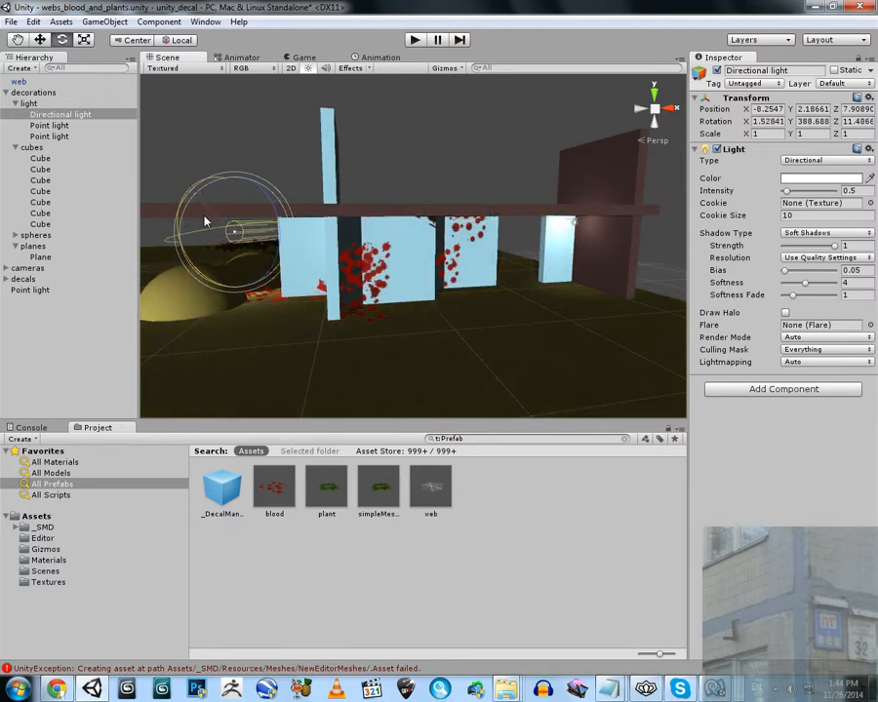
Delete the web decal from the upper corner between the blue and brown walls
{"action": "key", "text": "f"}
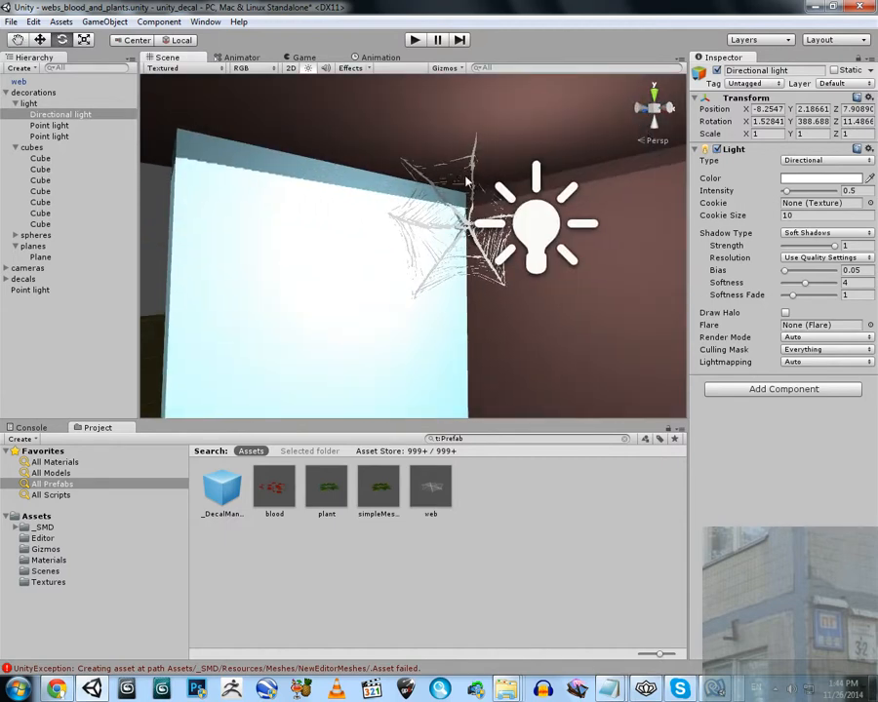
{"action": "left_click", "coordinate": [473, 161]}
{"action": "scroll", "coordinate": [469, 175], "scroll_direction": "down", "scroll_amount": 8}
{"action": "right_click_drag", "start_coordinate": [465, 207], "coordinate": [441, 327]}
{"action": "key", "text": "Delete"}
Add a full-size web prefab in the floor corner and rotate it to about 17.8 degrees around X, -36.2 around Y and 58.3 around Z
{"action": "scroll", "coordinate": [442, 336], "scroll_direction": "up", "scroll_amount": 4}
{"action": "left_click_drag", "start_coordinate": [448, 221], "coordinate": [275, 80]}
{"action": "left_click", "coordinate": [62, 40]}
{"action": "left_click_drag", "start_coordinate": [444, 109], "coordinate": [444, 171]}
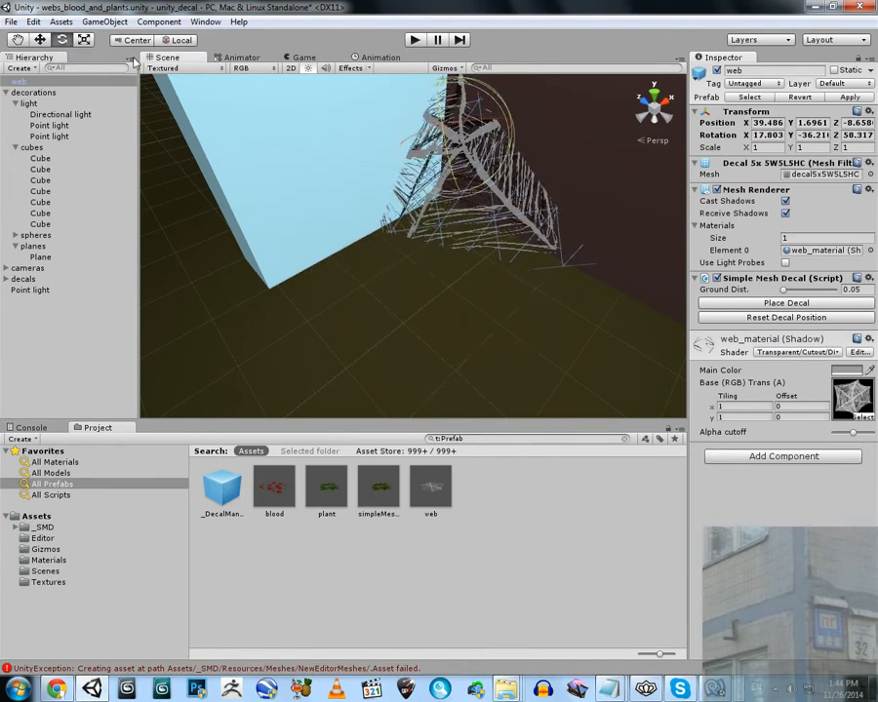
Move the large web out from the floor corner to about X 36.5, Y 3.96, Z -10.63
{"action": "left_click", "coordinate": [41, 40]}
{"action": "left_click_drag", "start_coordinate": [478, 209], "coordinate": [624, 161], "text": "alt"}
{"action": "left_click_drag", "start_coordinate": [505, 191], "coordinate": [619, 171]}
{"action": "scroll", "coordinate": [562, 189], "scroll_direction": "down", "scroll_amount": 5}
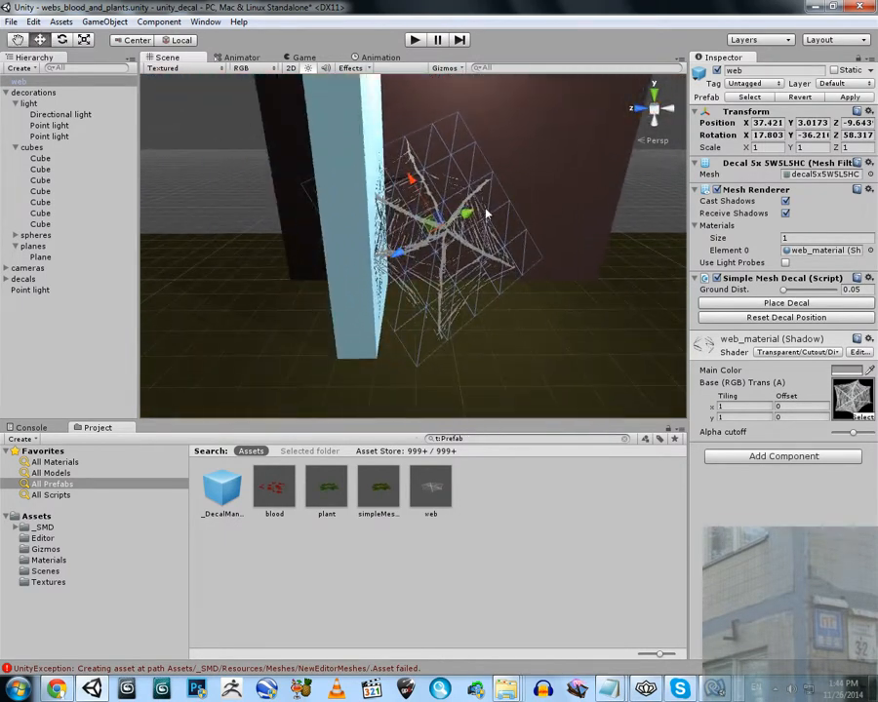
{"action": "left_click_drag", "start_coordinate": [486, 212], "coordinate": [497, 205]}
{"action": "left_click_drag", "start_coordinate": [433, 242], "coordinate": [447, 232]}
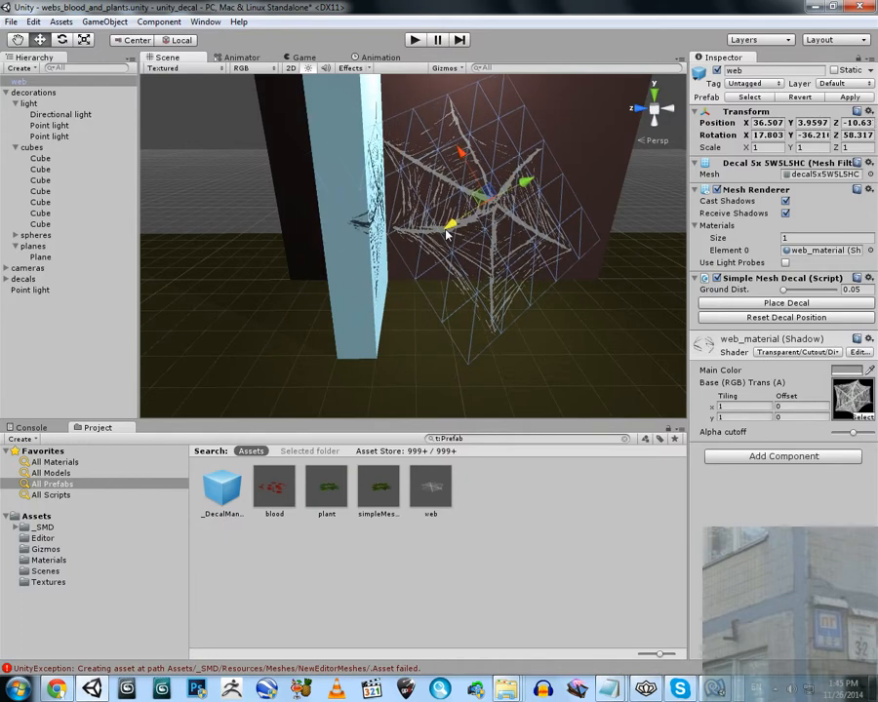
Place the large web decal onto the walls and floor, and examine it from several distances
{"action": "left_click", "coordinate": [780, 309]}
{"action": "scroll", "coordinate": [497, 234], "scroll_direction": "up", "scroll_amount": 5}
{"action": "right_click_drag", "start_coordinate": [497, 234], "coordinate": [65, 171]}
{"action": "left_click", "coordinate": [559, 183]}
{"action": "key", "text": "w"}
{"action": "key", "text": "s"}
{"action": "key", "text": "a"}
{"action": "key", "text": "w"}
{"action": "key", "text": "d"}
{"action": "key", "text": "s"}
{"action": "key", "text": "w"}
Rotate the directional light to about X 2.7, Y 382.7, Z 11.3 and view the large web's shadows up close
{"action": "key", "text": "s"}
{"action": "key", "text": "s"}
{"action": "left_click", "coordinate": [56, 116]}
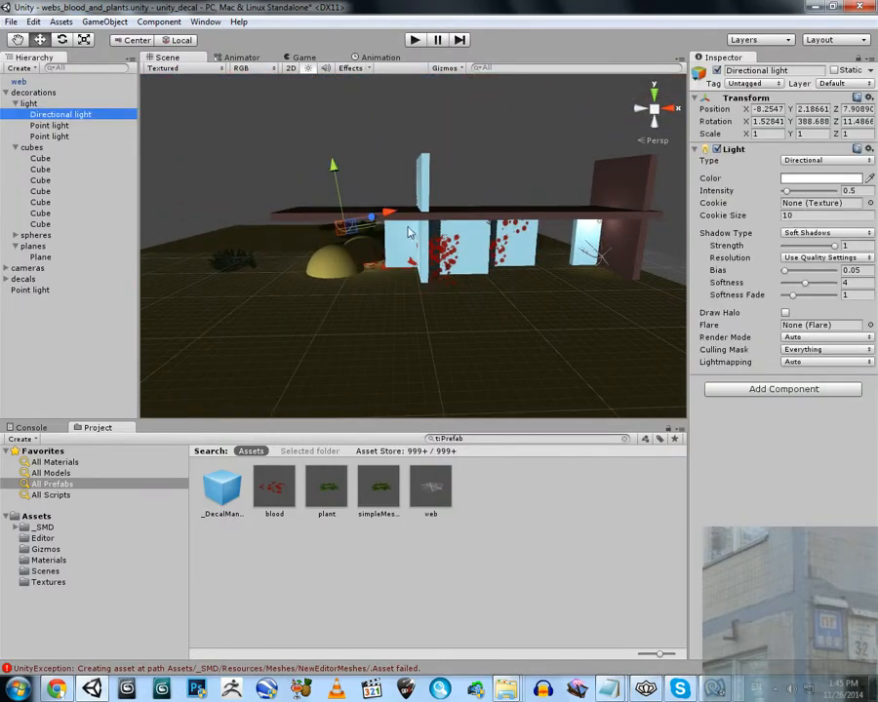
{"action": "key", "text": "w"}
{"action": "right_click_drag", "start_coordinate": [412, 231], "coordinate": [460, 217]}
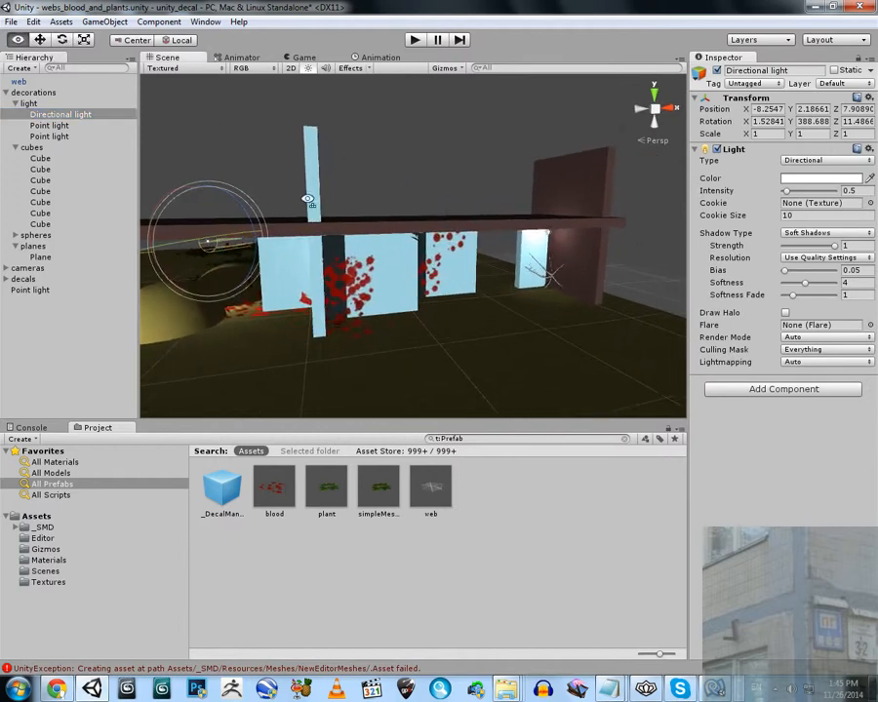
{"action": "right_click_drag", "start_coordinate": [308, 199], "coordinate": [304, 202]}
{"action": "key", "text": "w"}
{"action": "left_click_drag", "start_coordinate": [170, 233], "coordinate": [225, 214]}
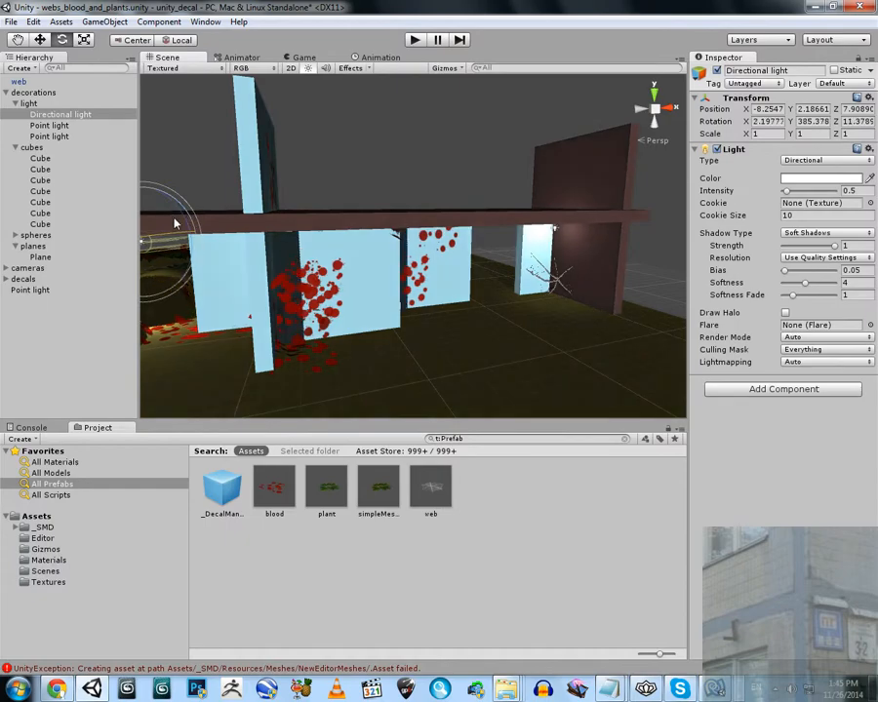
{"action": "key", "text": "w"}
{"action": "right_click_drag", "start_coordinate": [229, 226], "coordinate": [493, 279]}
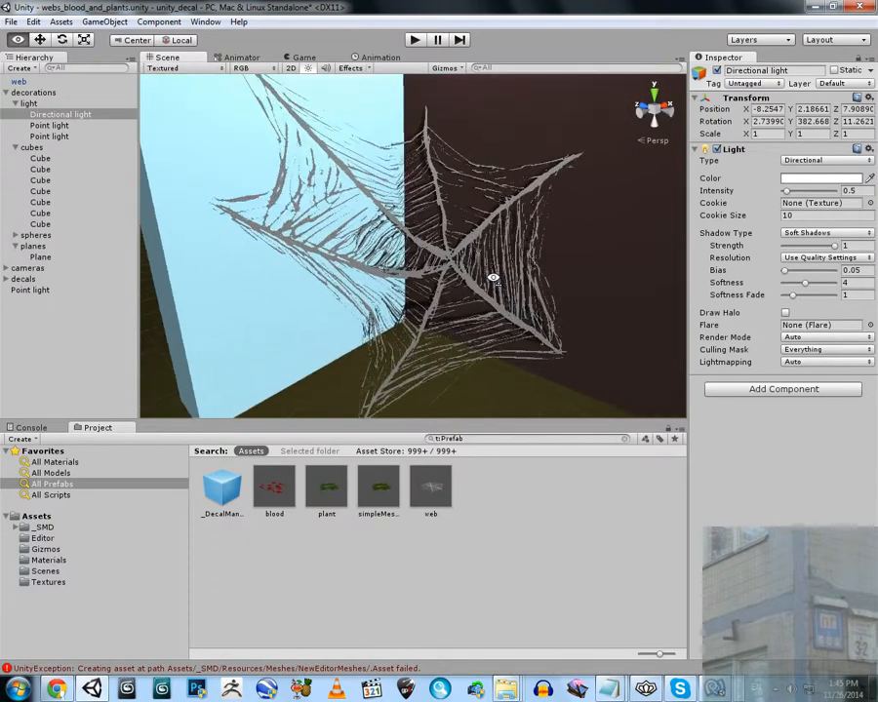
Maximize the Scene view and examine the web and plant decals from several distances
{"action": "left_click", "coordinate": [217, 67]}
{"action": "key", "text": "w"}
{"action": "right_click_drag", "start_coordinate": [337, 195], "coordinate": [448, 298]}
{"action": "key", "text": "s"}
{"action": "key", "text": "w"}
{"action": "key", "text": "s"}
{"action": "key", "text": "w"}
{"action": "key", "text": "s"}
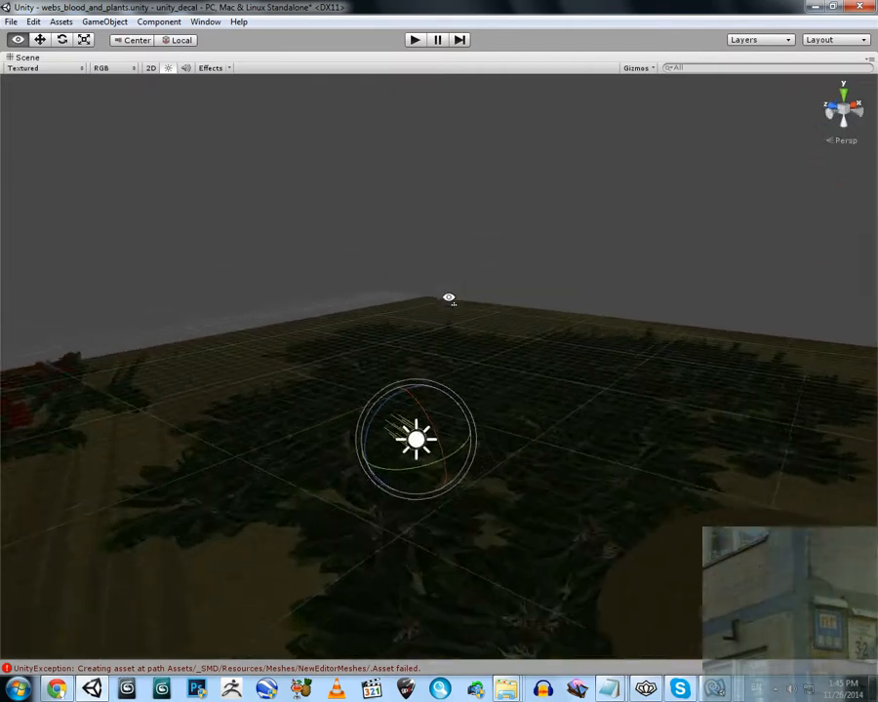
Rotate the directional light to about X 56.8, Y 399.8, Z 20.8 to light the plants, and restore the editor layout
{"action": "left_click_drag", "start_coordinate": [425, 421], "coordinate": [439, 293]}
{"action": "right_click_drag", "start_coordinate": [439, 294], "coordinate": [513, 377]}
{"action": "key", "text": "w"}
{"action": "key", "text": "s"}
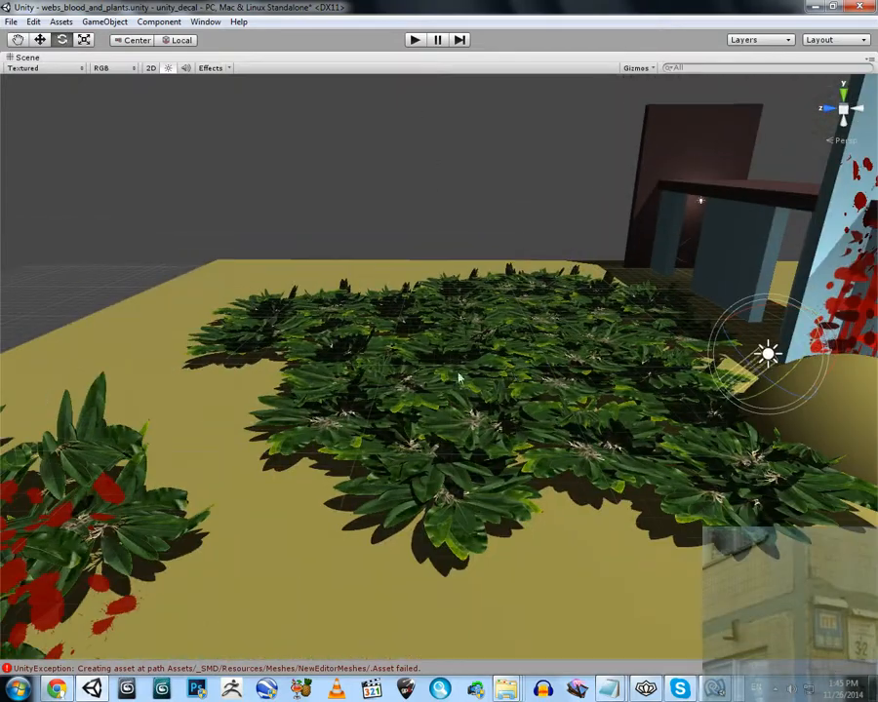
{"action": "key", "text": "a"}
{"action": "right_click_drag", "start_coordinate": [460, 377], "coordinate": [512, 337]}
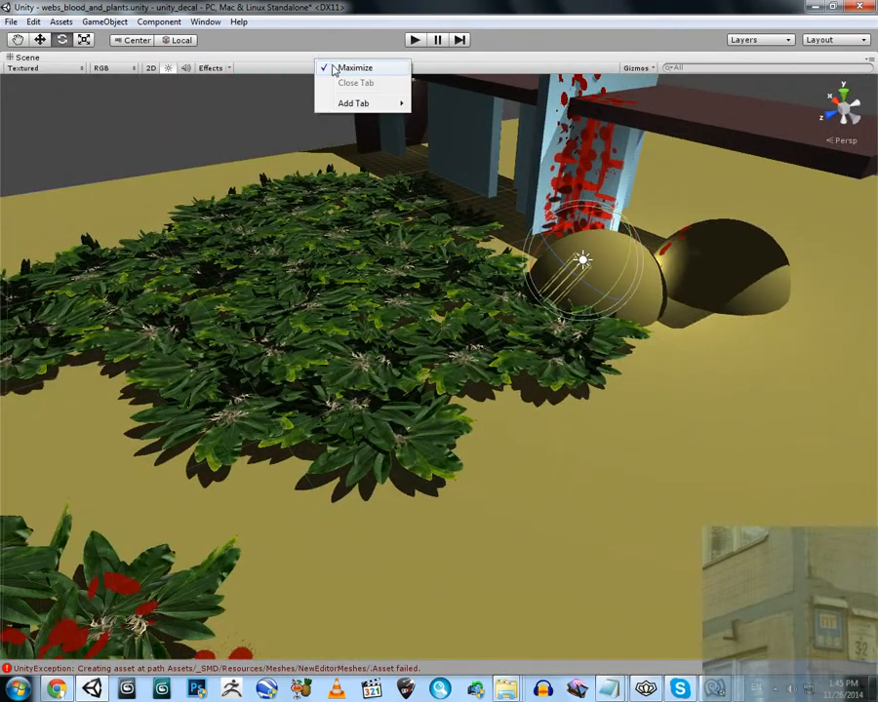
{"action": "left_click", "coordinate": [353, 68]}
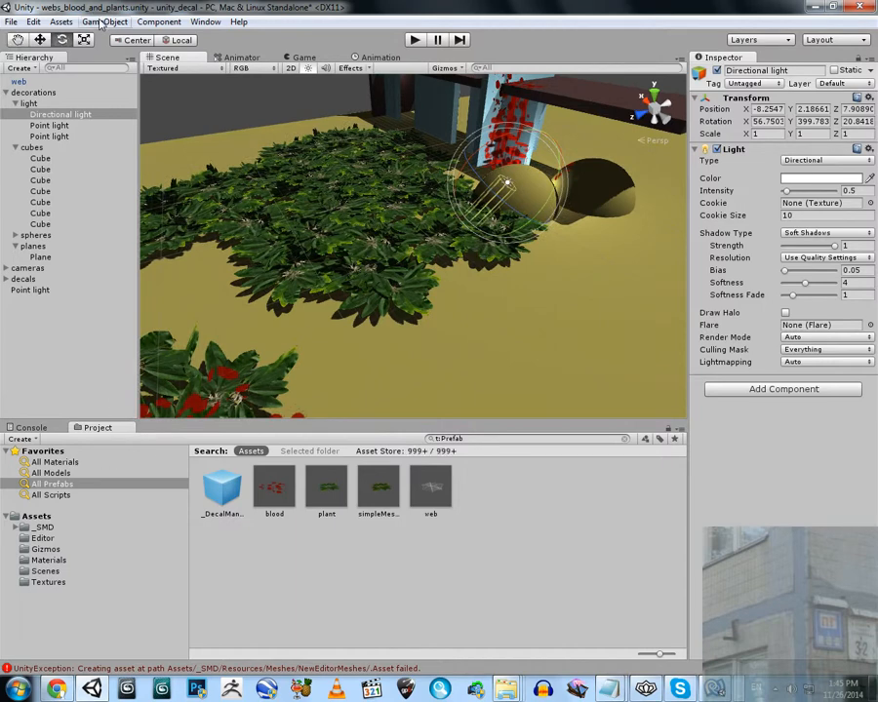
Create a sphere beside the plants and scale it uniformly to about 6.6
{"action": "left_click", "coordinate": [100, 23]}
{"action": "middle_click_drag", "start_coordinate": [475, 218], "coordinate": [390, 278]}
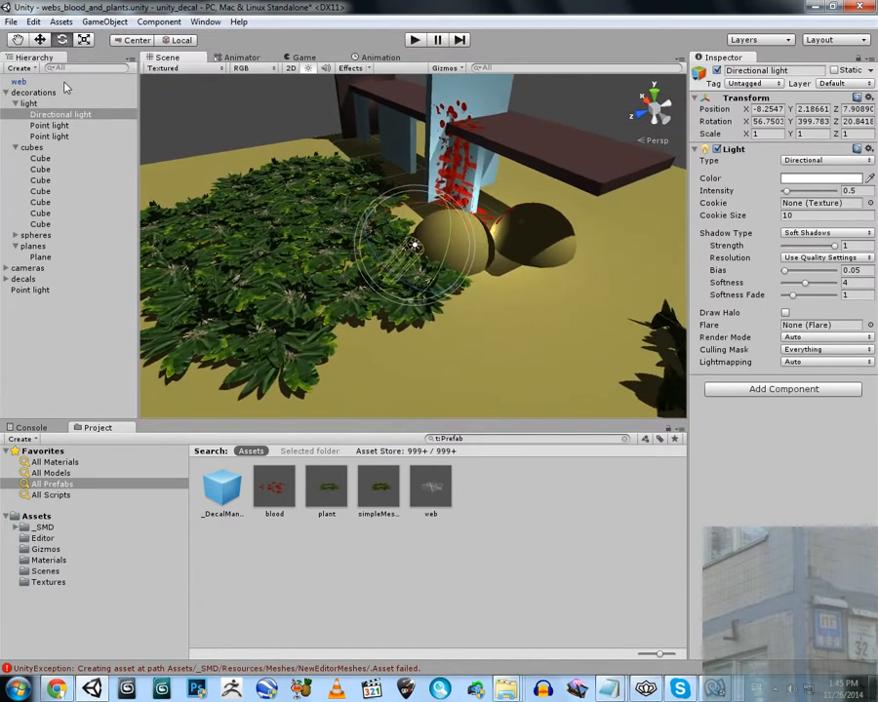
{"action": "left_click", "coordinate": [104, 22]}
{"action": "mouse_move", "coordinate": [125, 67]}
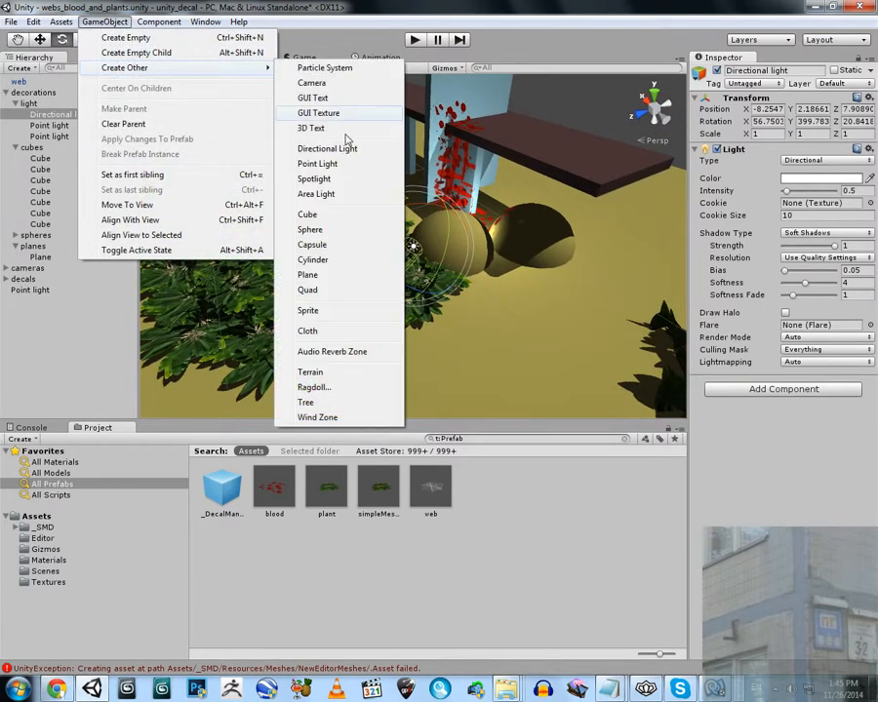
{"action": "left_click", "coordinate": [311, 229]}
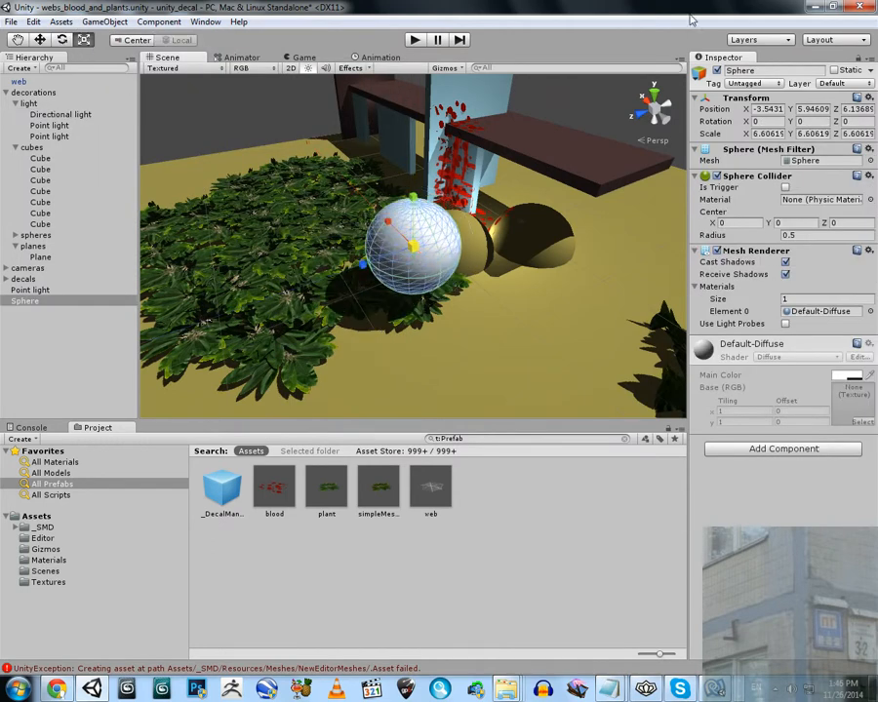
Move the sphere to the floor's far corner, half sunk at about X 34.4, Y 0.37, Z 36.6, with a uniform scale of about 6.8
{"action": "left_click", "coordinate": [40, 41]}
{"action": "right_click_drag", "start_coordinate": [332, 239], "coordinate": [378, 262]}
{"action": "left_click_drag", "start_coordinate": [390, 257], "coordinate": [180, 300]}
{"action": "key", "text": "s"}
{"action": "right_click_drag", "start_coordinate": [205, 291], "coordinate": [375, 258]}
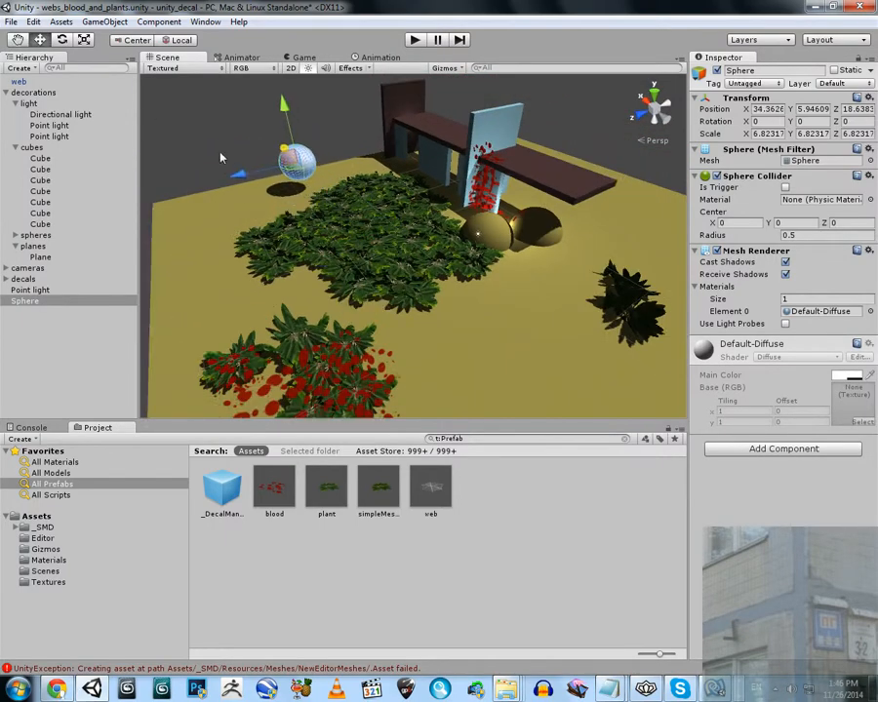
{"action": "right_click_drag", "start_coordinate": [270, 202], "coordinate": [174, 157]}
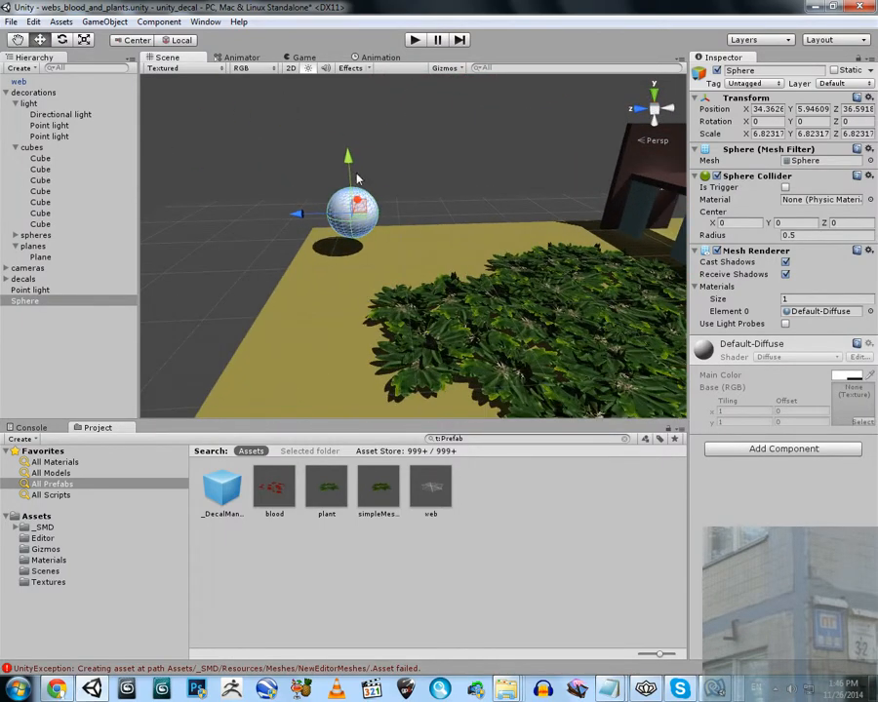
{"action": "key", "text": "w"}
{"action": "right_click_drag", "start_coordinate": [352, 195], "coordinate": [315, 226]}
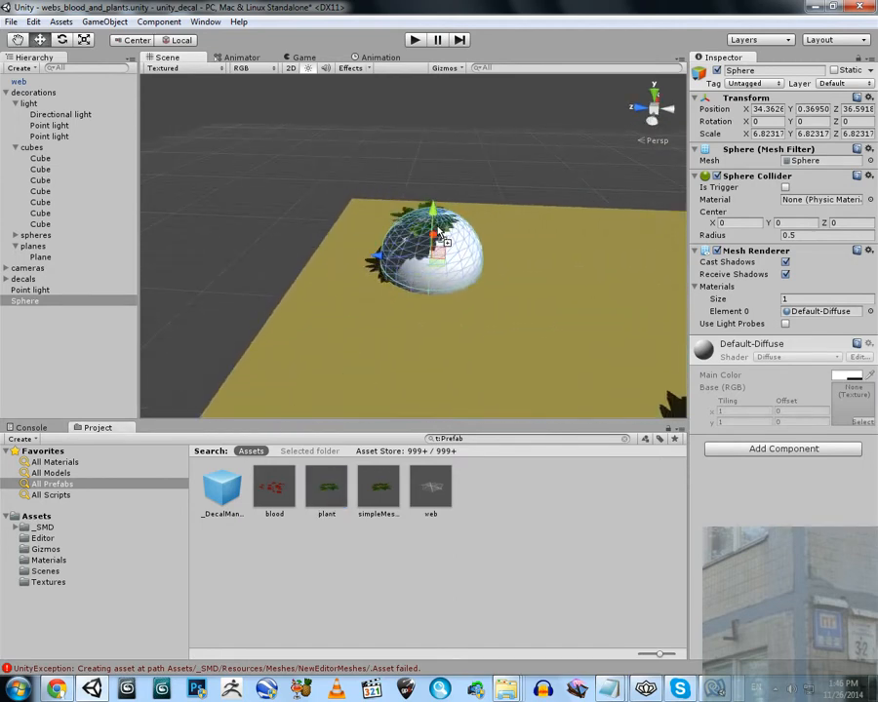
Add a plant prefab on top of the sphere and set its Z rotation to 180
{"action": "left_click_drag", "start_coordinate": [442, 231], "coordinate": [443, 231]}
{"action": "key", "text": "w"}
{"action": "right_click_drag", "start_coordinate": [443, 231], "coordinate": [447, 238]}
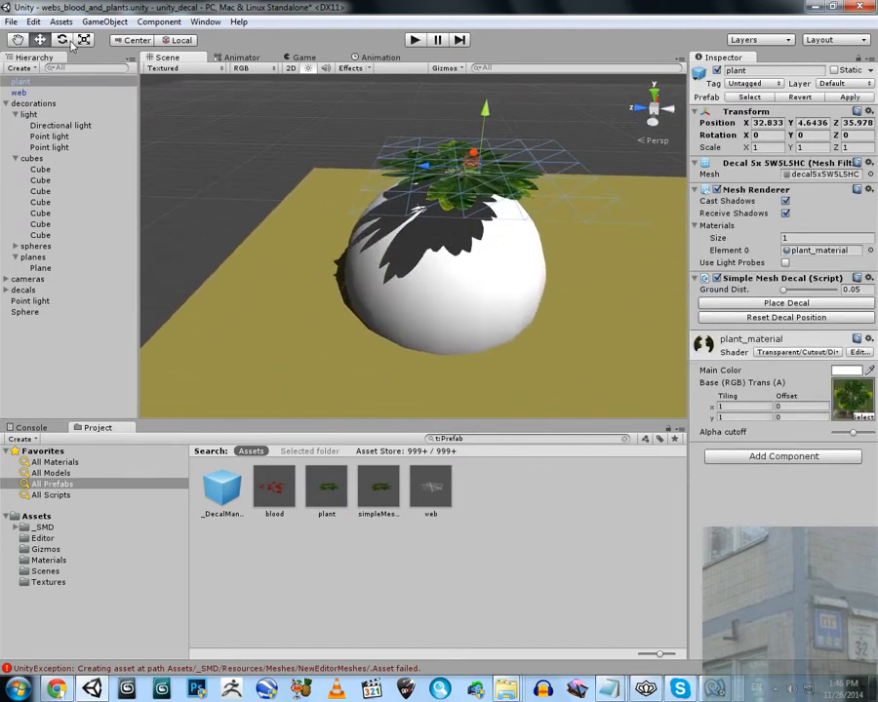
{"action": "left_click_drag", "start_coordinate": [495, 143], "coordinate": [499, 467]}
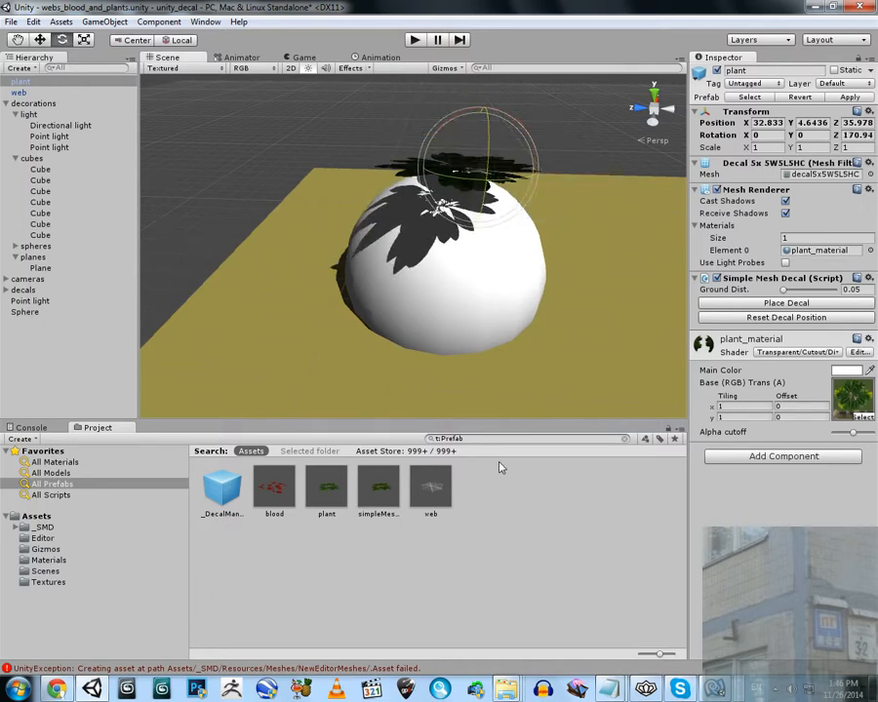
{"action": "type", "text": "180"}
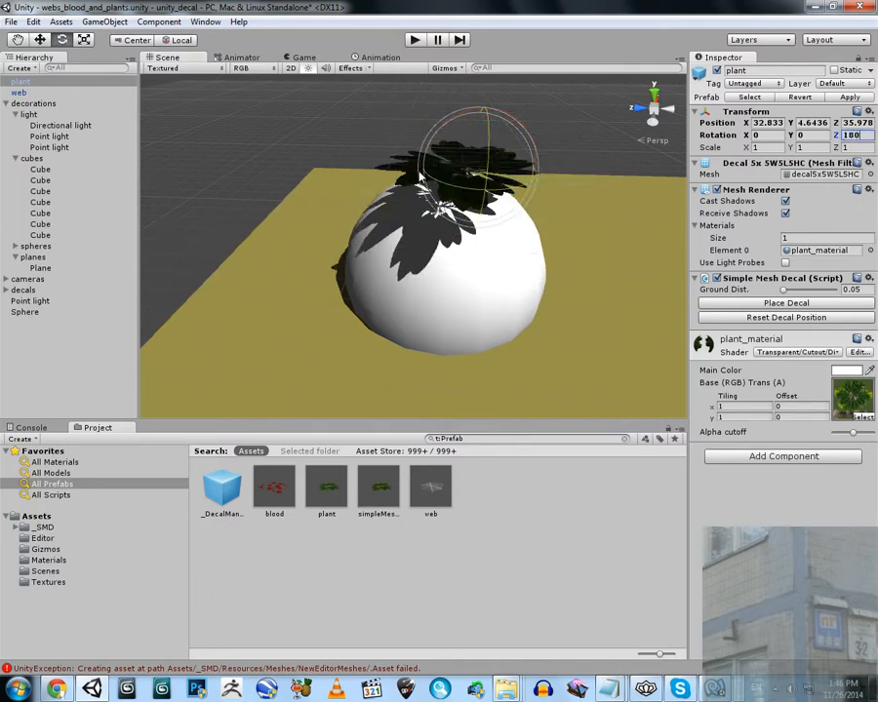
Center the inverted plant over the sphere by moving it to about X 34.73
{"action": "right_click_drag", "start_coordinate": [298, 125], "coordinate": [494, 169]}
{"action": "key", "text": "s"}
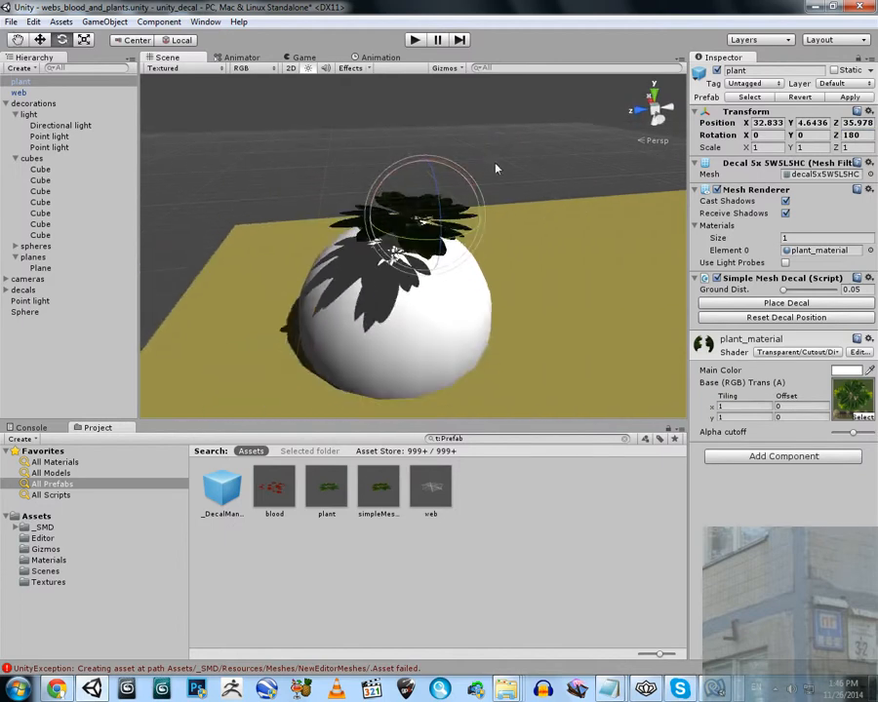
{"action": "key", "text": "w"}
{"action": "right_click_drag", "start_coordinate": [445, 202], "coordinate": [497, 45]}
{"action": "key", "text": "s"}
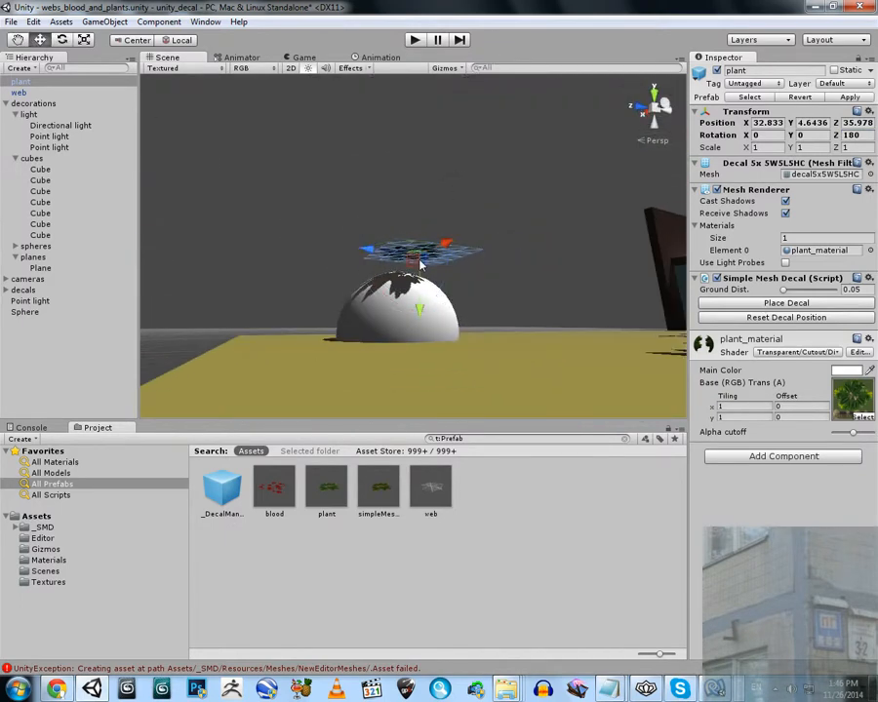
{"action": "key", "text": "w"}
{"action": "right_click_drag", "start_coordinate": [436, 260], "coordinate": [449, 322]}
{"action": "key", "text": "s"}
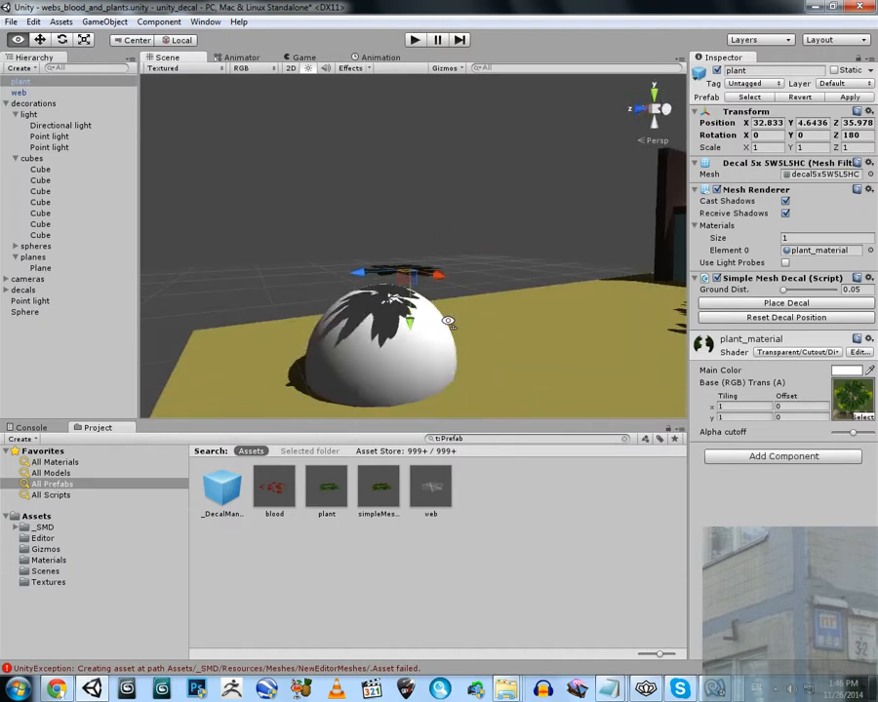
Raise the sphere to about Y 8.7 above the inverted plant and place the plant decal onto its underside
{"action": "left_click", "coordinate": [368, 330]}
{"action": "left_click_drag", "start_coordinate": [385, 308], "coordinate": [400, 132]}
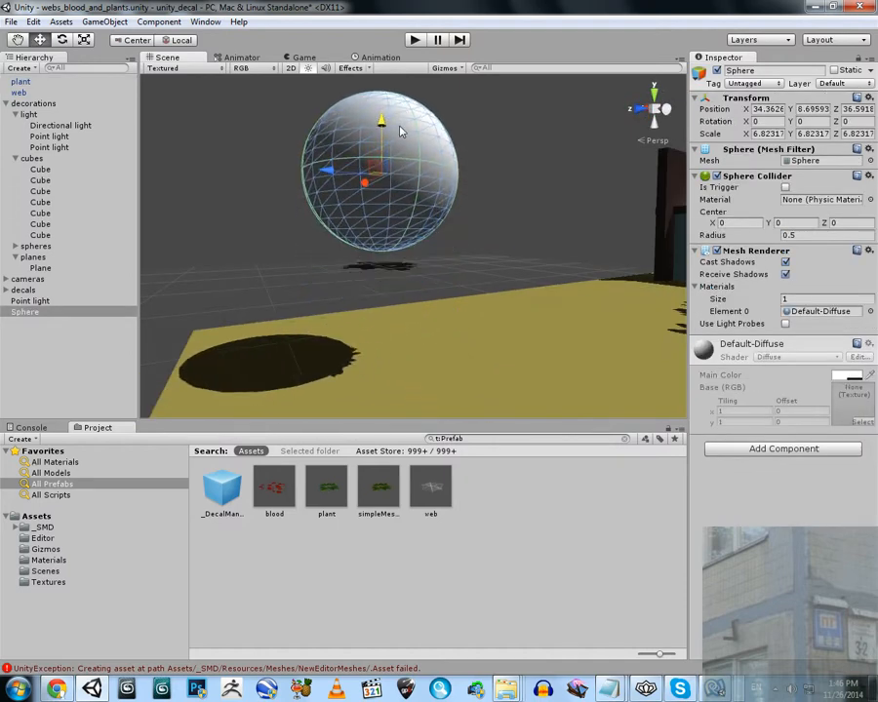
{"action": "key", "text": "w"}
{"action": "right_click_drag", "start_coordinate": [404, 159], "coordinate": [405, 198]}
{"action": "left_click", "coordinate": [401, 198]}
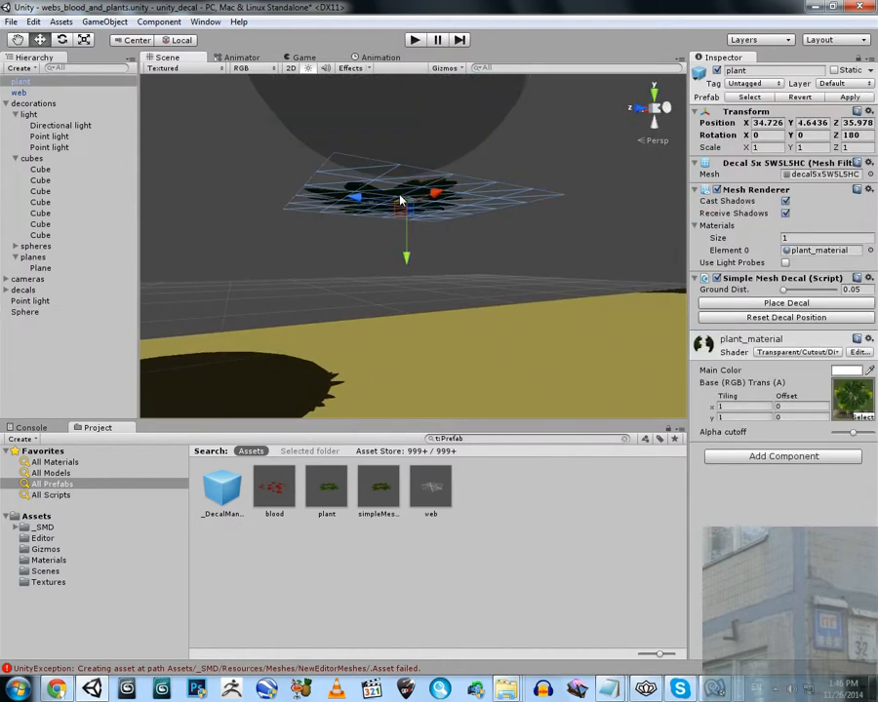
{"action": "left_click", "coordinate": [781, 303]}
{"action": "scroll", "coordinate": [406, 187], "scroll_direction": "down", "scroll_amount": 5}
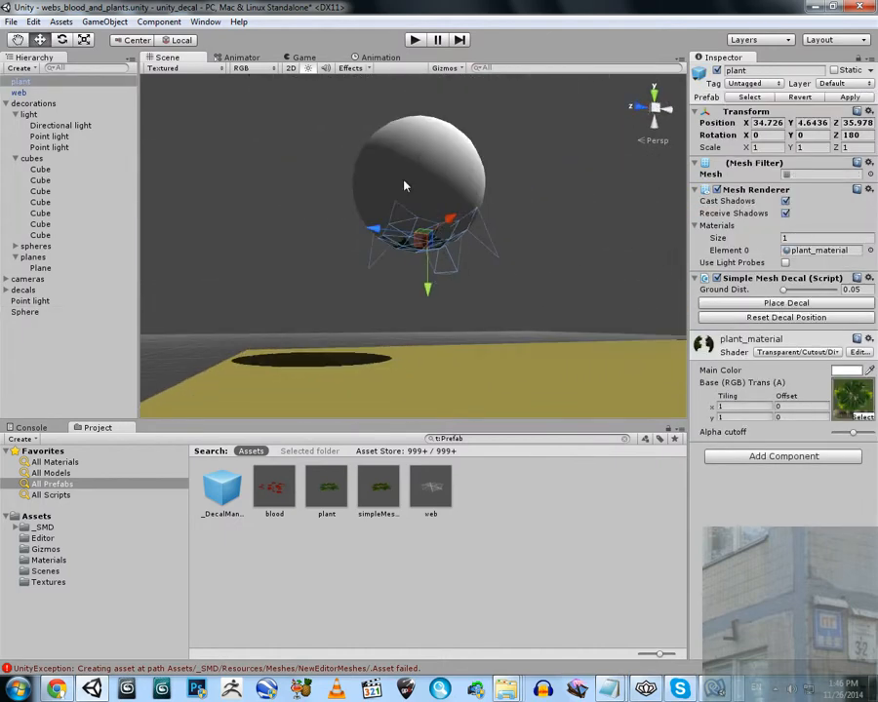
Delete the sphere and lower the bowl-shaped plant to the floor at about Y -0.58
{"action": "left_click", "coordinate": [408, 168]}
{"action": "key", "text": "Delete"}
{"action": "right_click_drag", "start_coordinate": [409, 211], "coordinate": [449, 357]}
{"action": "left_click", "coordinate": [415, 303]}
{"action": "right_click_drag", "start_coordinate": [433, 305], "coordinate": [482, 270]}
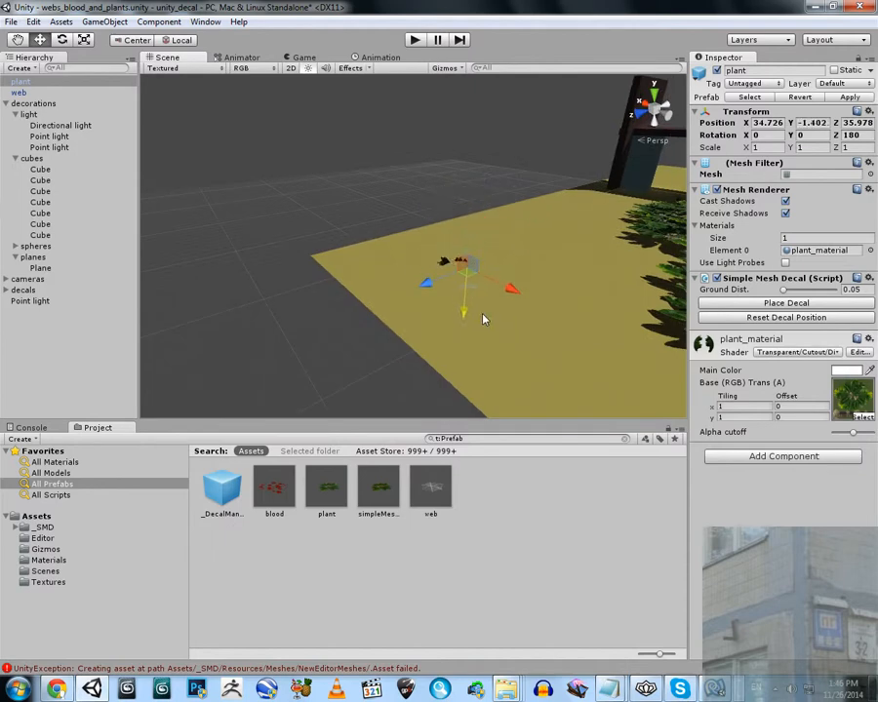
{"action": "left_click_drag", "start_coordinate": [483, 314], "coordinate": [486, 308]}
{"action": "right_click_drag", "start_coordinate": [475, 282], "coordinate": [490, 291]}
{"action": "left_click_drag", "start_coordinate": [450, 270], "coordinate": [447, 277]}
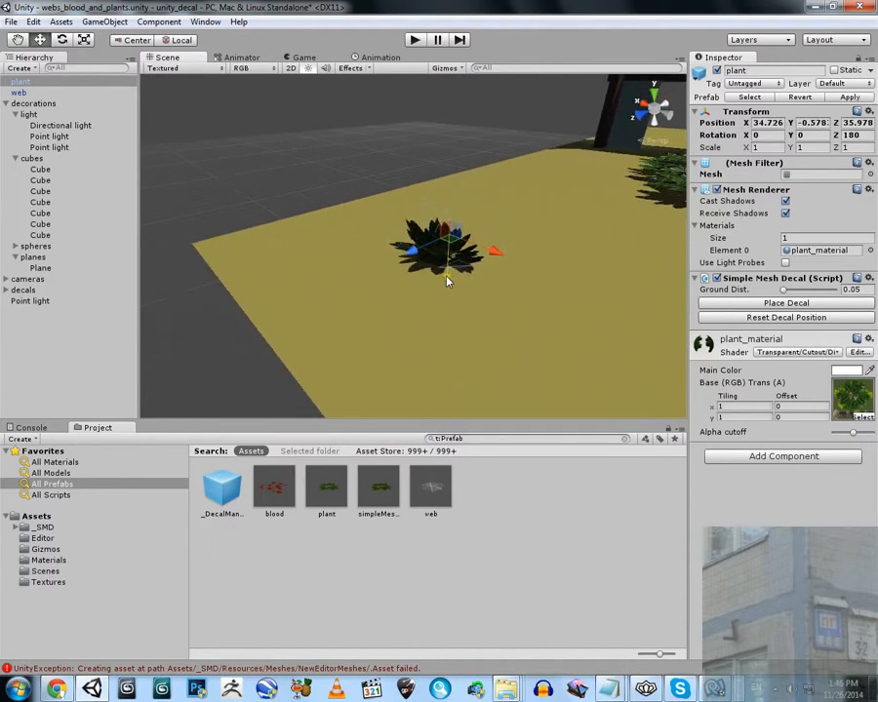
{"action": "right_click_drag", "start_coordinate": [334, 285], "coordinate": [352, 294]}
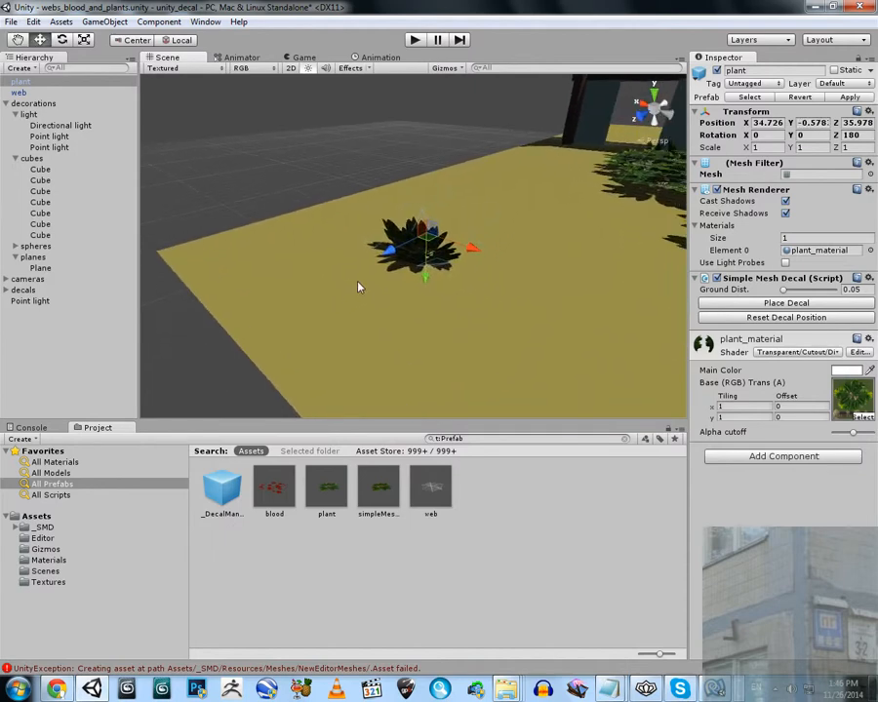
Create another sphere at the bowl-shaped plant and scale it uniformly to about 5.12
{"action": "left_click", "coordinate": [105, 22]}
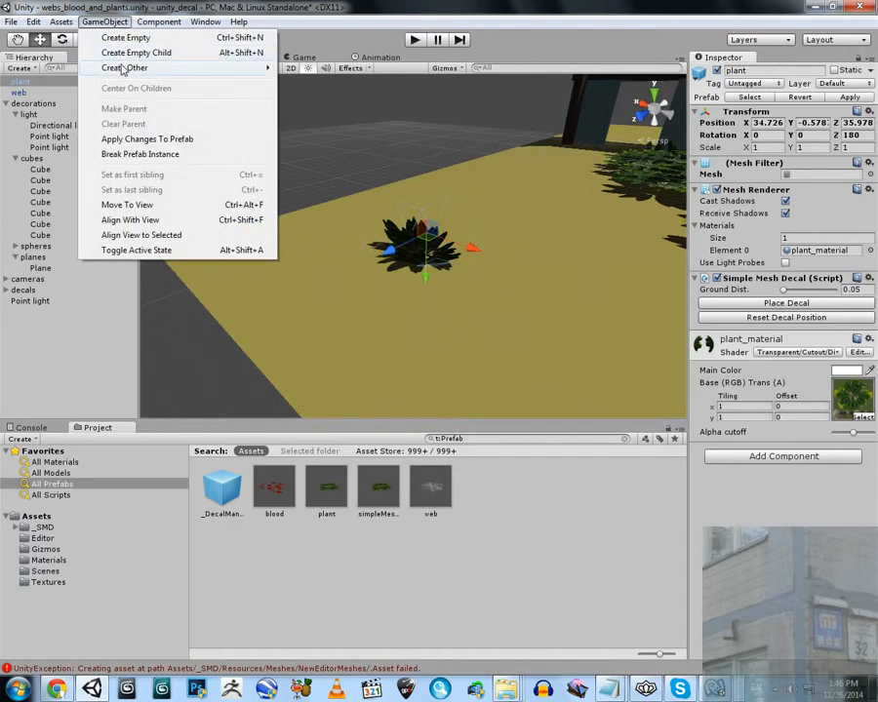
{"action": "left_click", "coordinate": [378, 9]}
{"action": "key", "text": "f"}
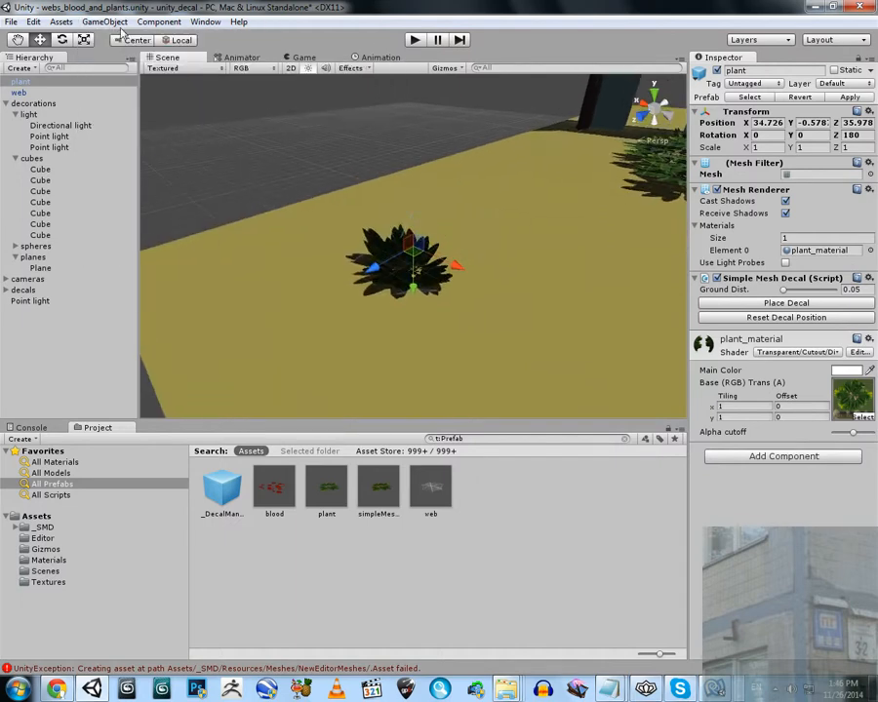
{"action": "left_click", "coordinate": [107, 22]}
{"action": "mouse_move", "coordinate": [175, 68]}
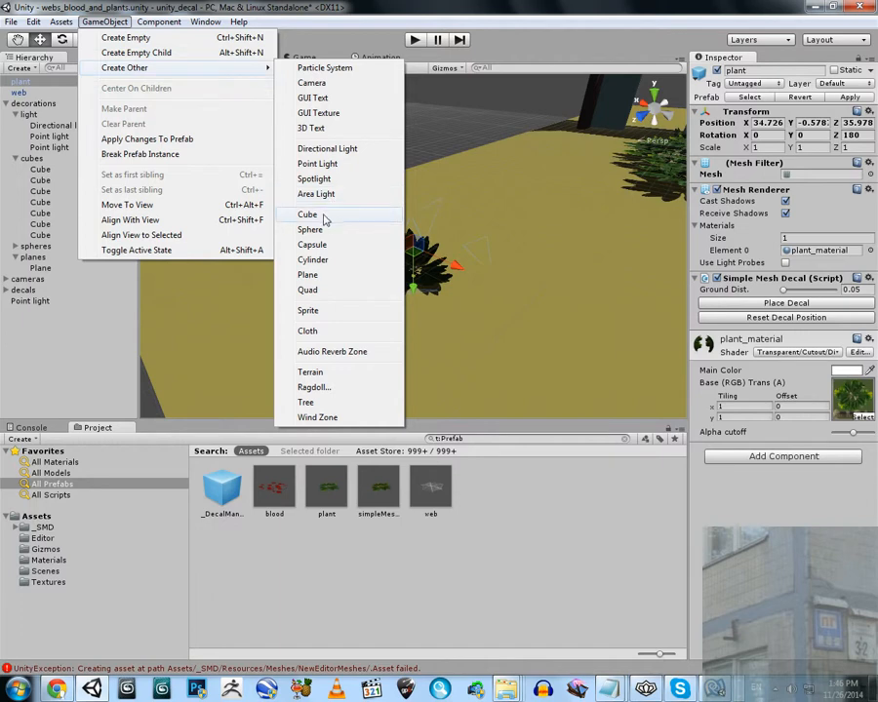
{"action": "left_click", "coordinate": [310, 230]}
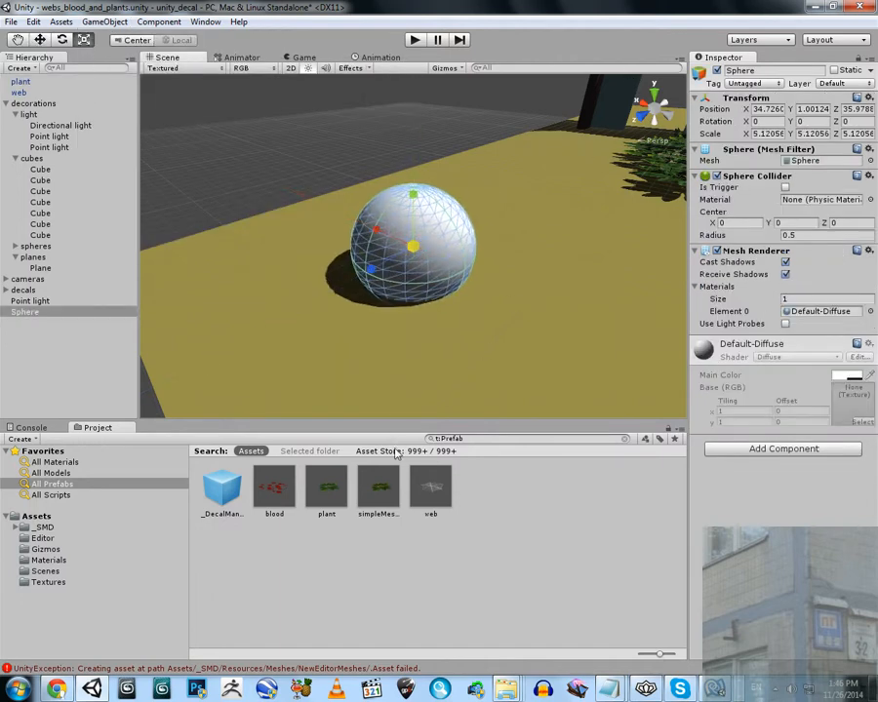
Add an upright plant prefab on top of the new sphere and place its decal onto the surface
{"action": "left_click_drag", "start_coordinate": [327, 493], "coordinate": [417, 194]}
{"action": "scroll", "coordinate": [420, 193], "scroll_direction": "up", "scroll_amount": 5}
{"action": "mouse_move", "coordinate": [419, 193]}
{"action": "right_mouse_down"}
{"action": "mouse_move", "coordinate": [441, 194]}
{"action": "mouse_move", "coordinate": [423, 185]}
{"action": "right_mouse_up"}
{"action": "scroll", "coordinate": [423, 185], "scroll_direction": "down", "scroll_amount": 5}
{"action": "left_click", "coordinate": [744, 304]}
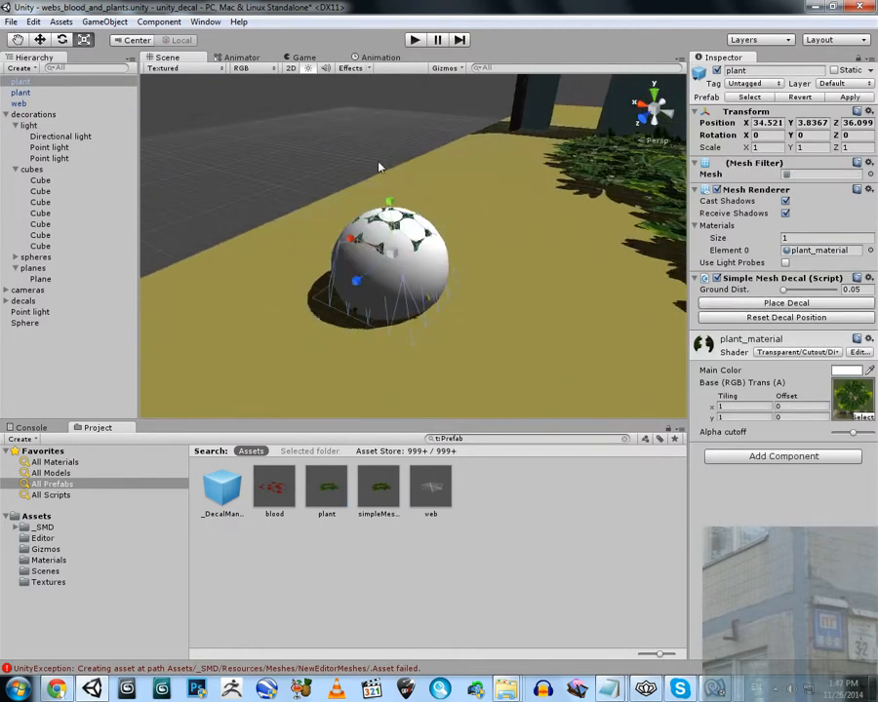
Delete the sphere beneath the upright plant decal and select the remaining domed plant
{"action": "left_click", "coordinate": [352, 261]}
{"action": "key", "text": "Delete"}
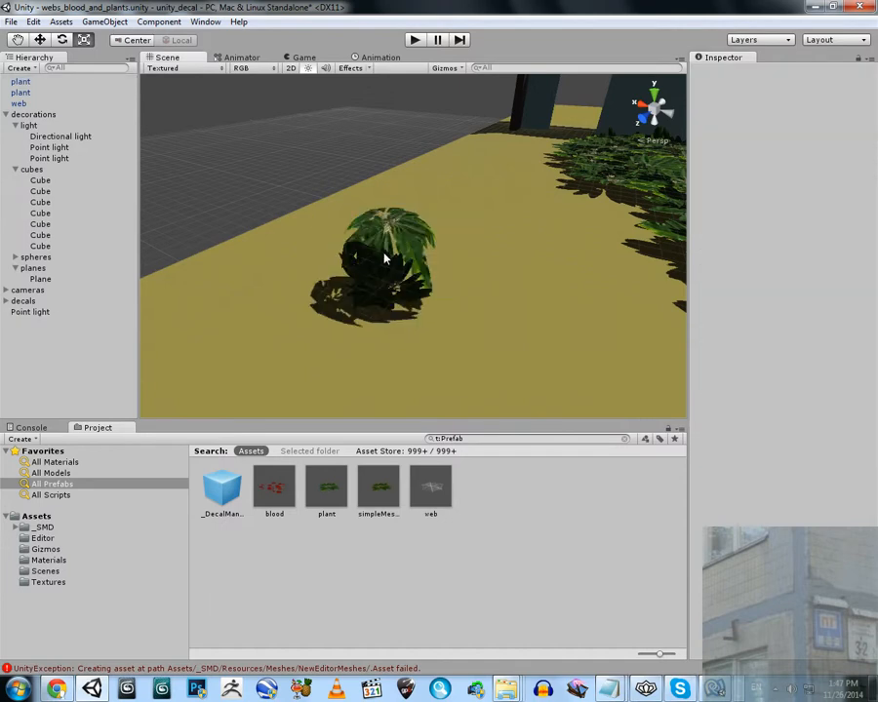
{"action": "left_click", "coordinate": [388, 234]}
{"action": "scroll", "coordinate": [408, 225], "scroll_direction": "up", "scroll_amount": 3}
{"action": "right_click_drag", "start_coordinate": [408, 225], "coordinate": [411, 226]}
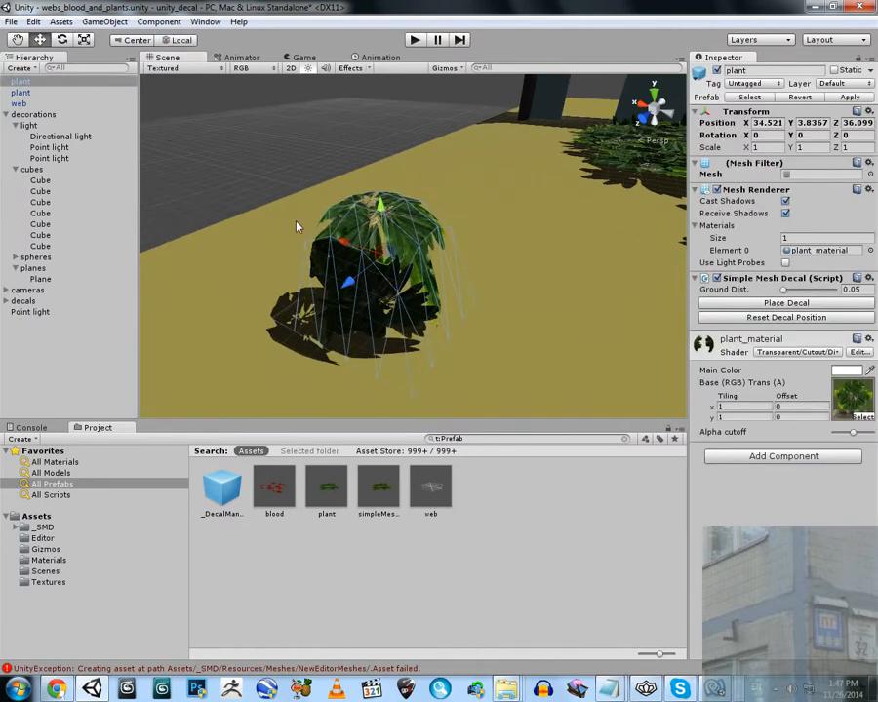
Move the domed plant along X to about 30.01, directly over the bowl-shaped plant
{"action": "left_click_drag", "start_coordinate": [339, 244], "coordinate": [496, 291]}
{"action": "left_click", "coordinate": [384, 162]}
{"action": "right_click_drag", "start_coordinate": [446, 223], "coordinate": [480, 266]}
Stretch the bowl-shaped plant to a Y scale of about 2.34 and adjust its height beneath the domed plant
{"action": "left_click", "coordinate": [368, 232]}
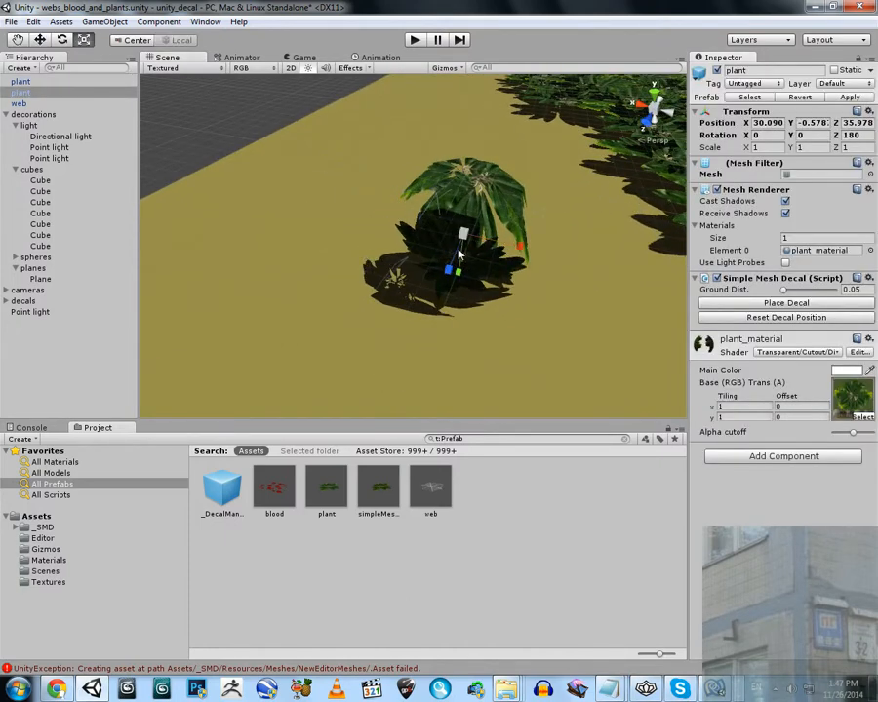
{"action": "left_click_drag", "start_coordinate": [470, 210], "coordinate": [476, 198]}
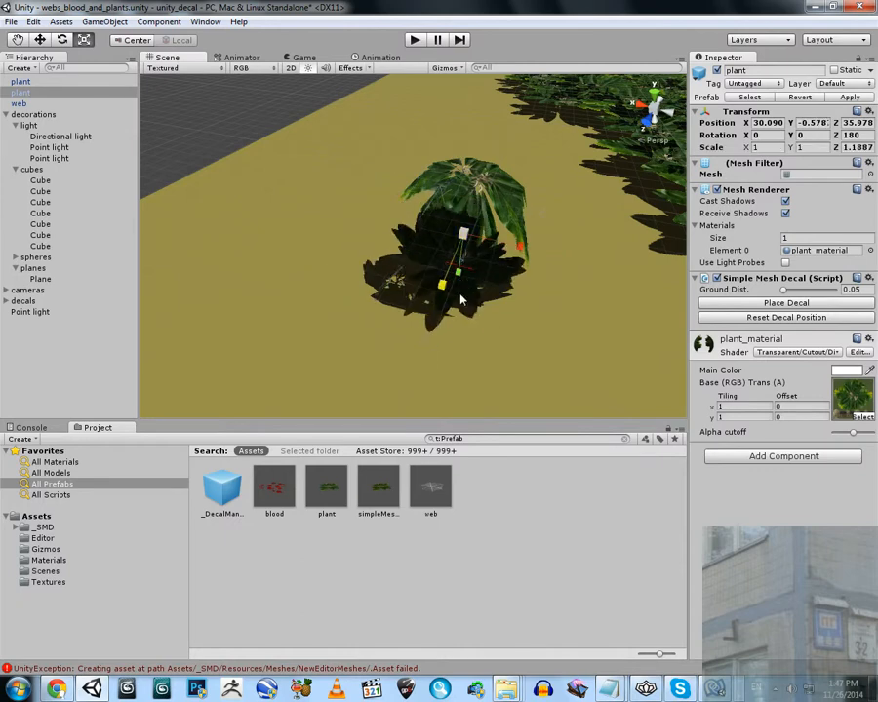
{"action": "key", "text": "ctrl+z"}
{"action": "left_click_drag", "start_coordinate": [497, 308], "coordinate": [405, 308], "text": "alt"}
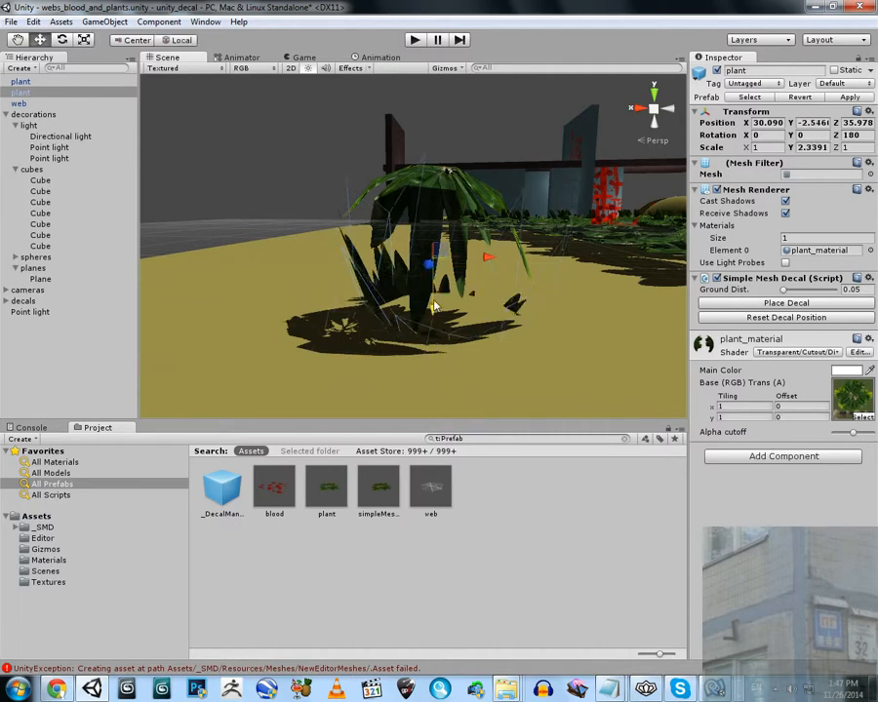
{"action": "left_click_drag", "start_coordinate": [440, 277], "coordinate": [436, 238]}
Adjust the domed plant's height so that it caps the stretched bowl-shaped plant
{"action": "left_click", "coordinate": [443, 182]}
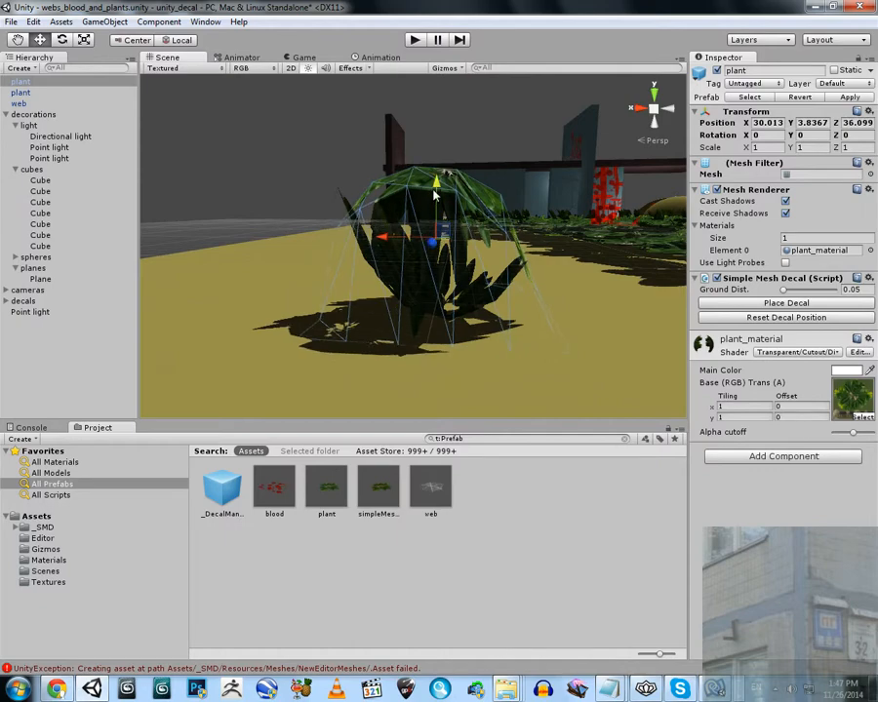
{"action": "left_click_drag", "start_coordinate": [434, 192], "coordinate": [258, 272]}
{"action": "left_click", "coordinate": [435, 204]}
Maximize the Scene view and examine the layered plant, the web decals and the blood decals with their shadows around the walls and beam
{"action": "left_click", "coordinate": [195, 68]}
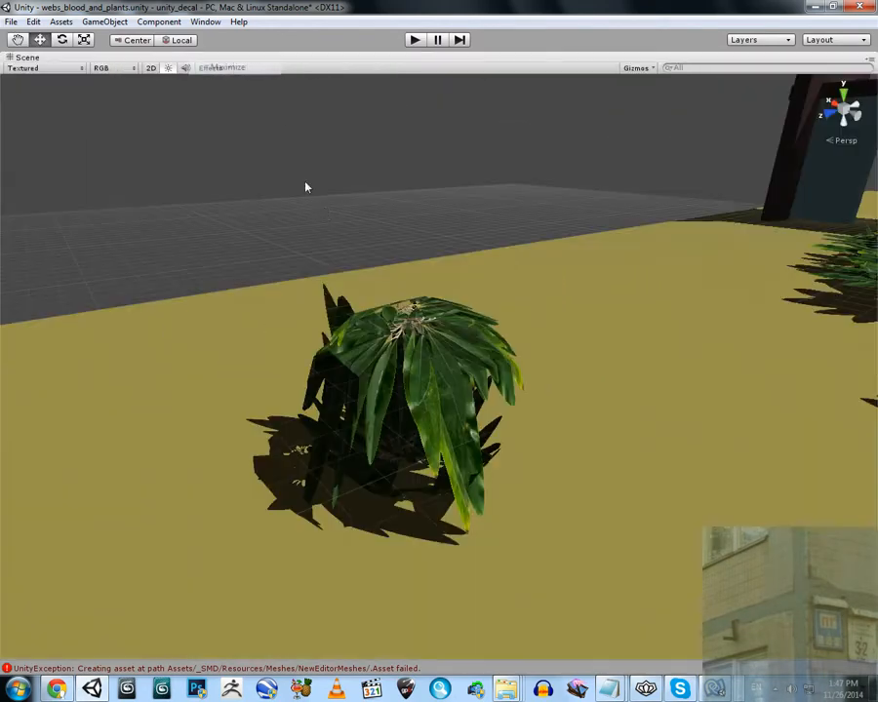
{"action": "left_click_drag", "start_coordinate": [305, 187], "coordinate": [375, 236], "text": "alt"}
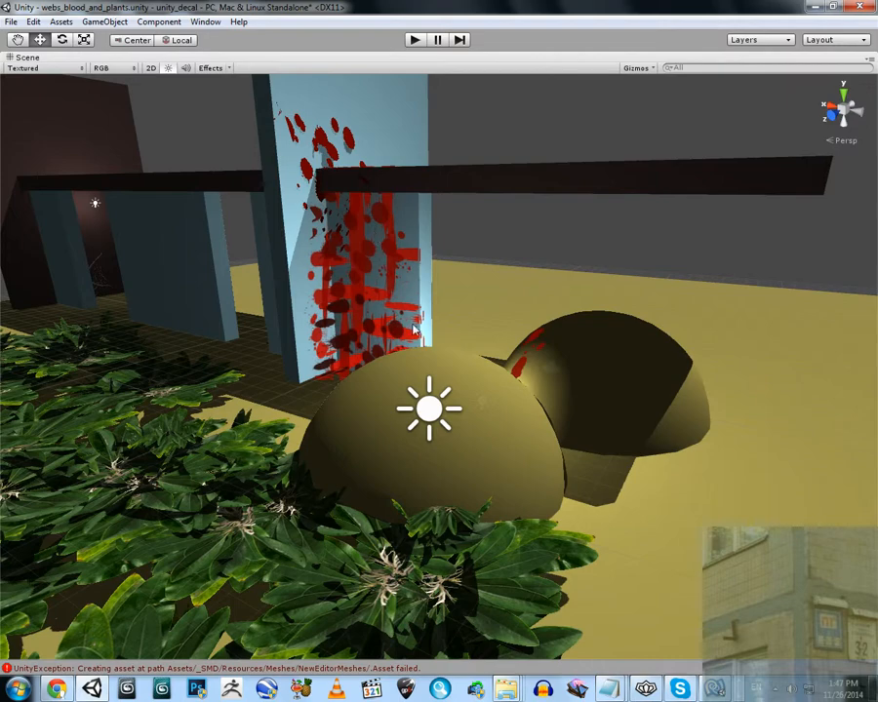
{"action": "left_click_drag", "start_coordinate": [427, 355], "coordinate": [443, 338], "text": "alt"}
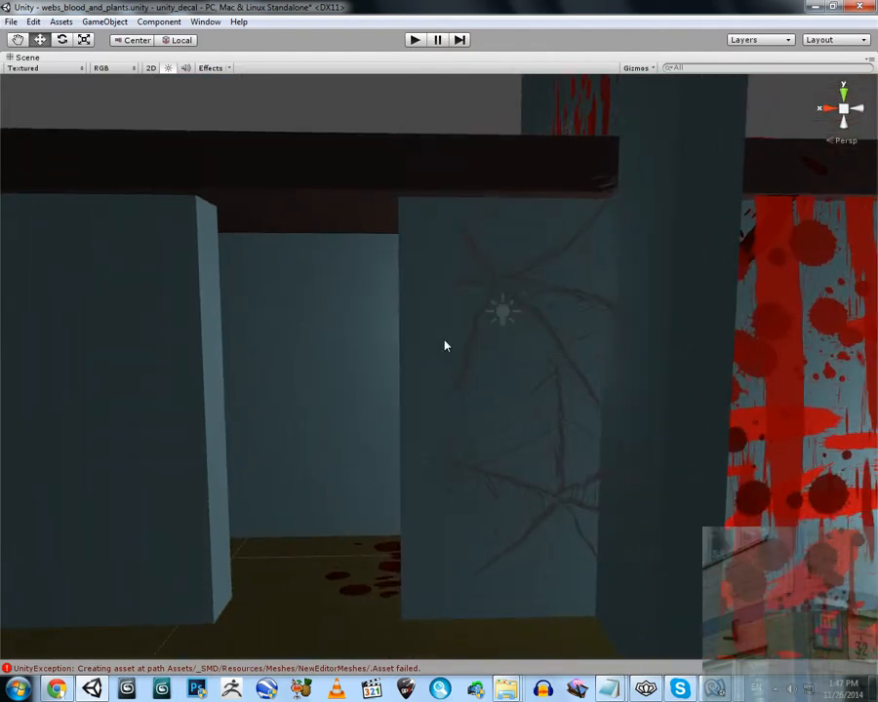
{"action": "left_click_drag", "start_coordinate": [435, 355], "coordinate": [491, 226], "text": "alt"}
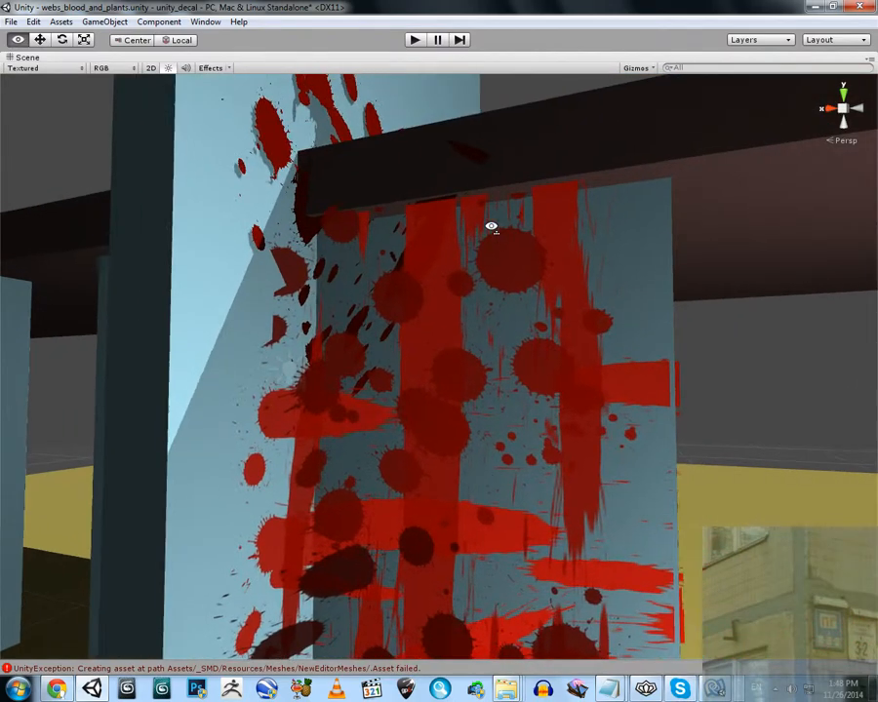
{"action": "left_click_drag", "start_coordinate": [435, 269], "coordinate": [309, 310], "text": "alt"}
{"action": "left_click_drag", "start_coordinate": [537, 299], "coordinate": [510, 255], "text": "alt"}
{"action": "left_click_drag", "start_coordinate": [413, 253], "coordinate": [441, 226], "text": "alt"}
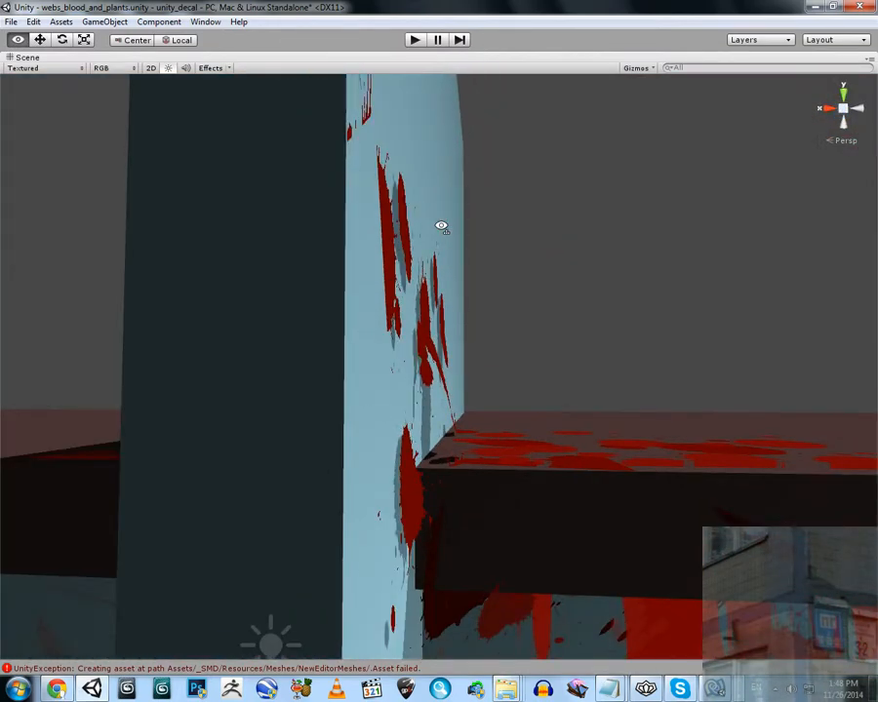
{"action": "scroll", "coordinate": [442, 226], "scroll_direction": "up", "scroll_amount": 3, "text": "alt"}
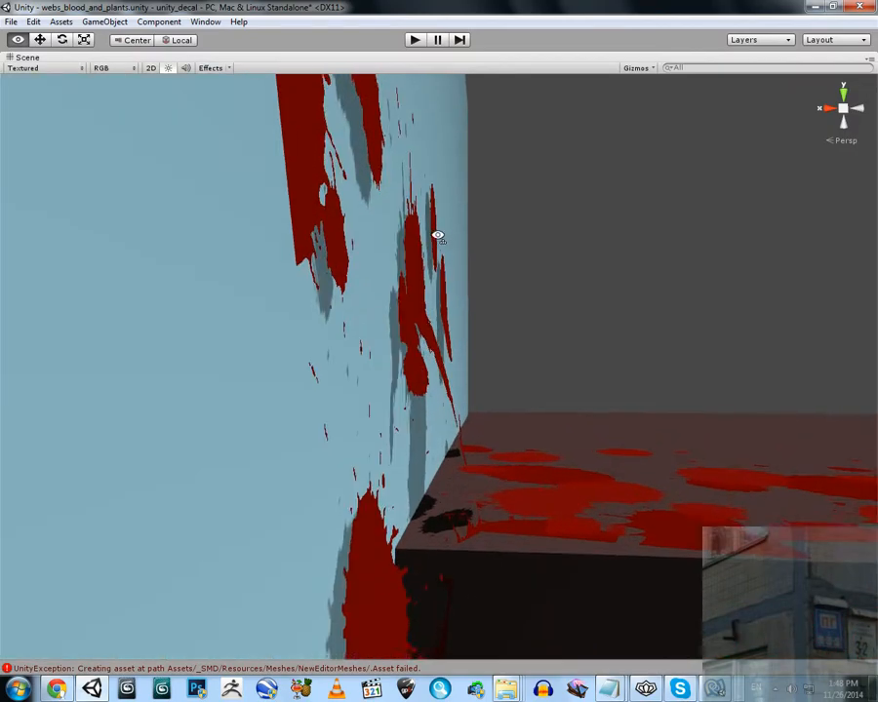
{"action": "scroll", "coordinate": [437, 235], "scroll_direction": "down", "scroll_amount": 2, "text": "alt"}
{"action": "left_click_drag", "start_coordinate": [437, 235], "coordinate": [374, 218], "text": "alt"}
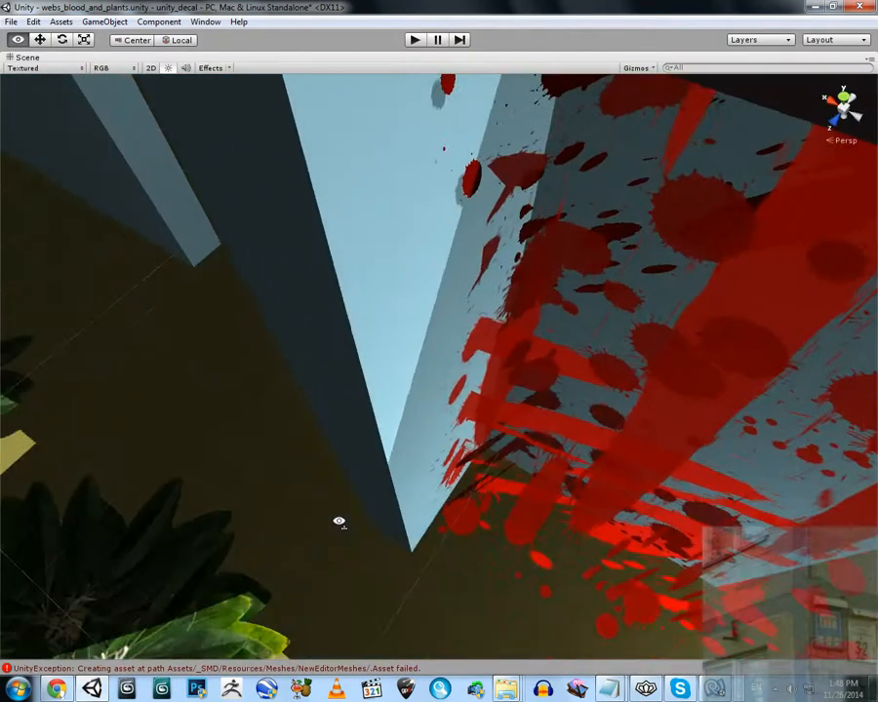
{"action": "right_click_drag", "start_coordinate": [338, 522], "coordinate": [495, 186]}
Start saving the scene as a new scene file
{"action": "left_click", "coordinate": [12, 21]}
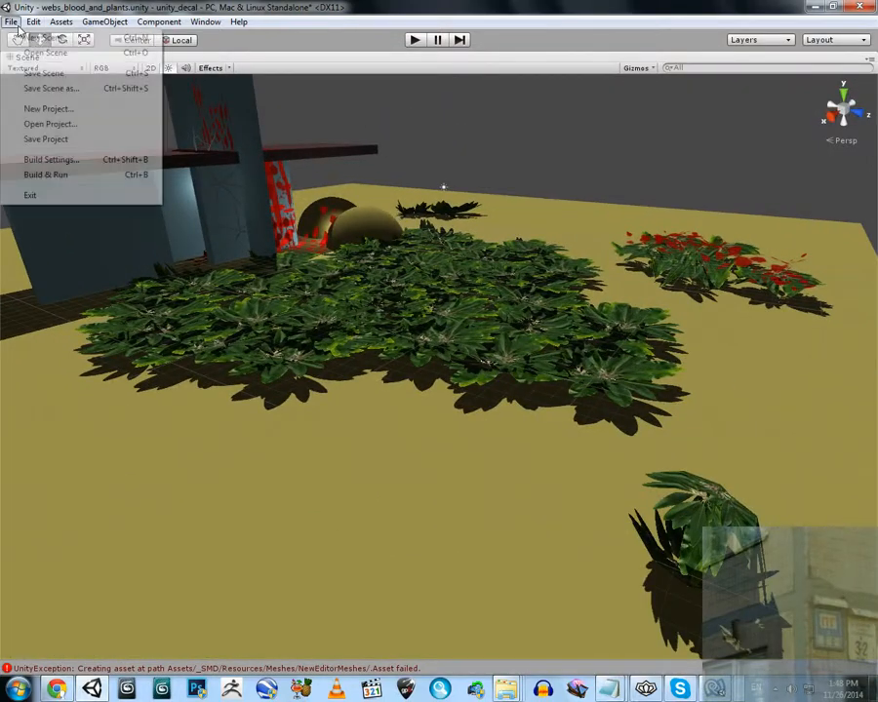
{"action": "left_click", "coordinate": [39, 85]}
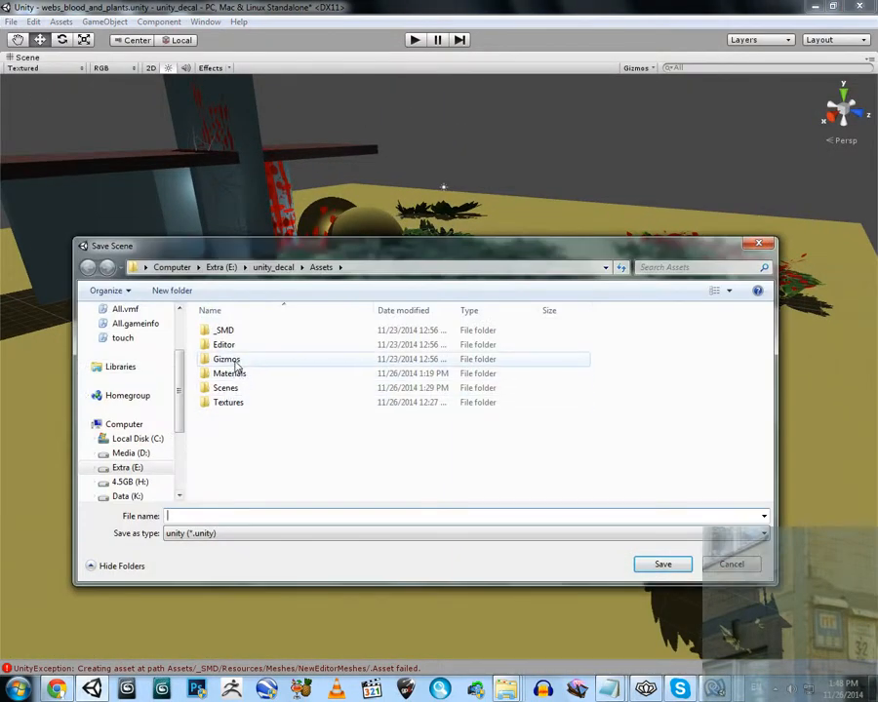